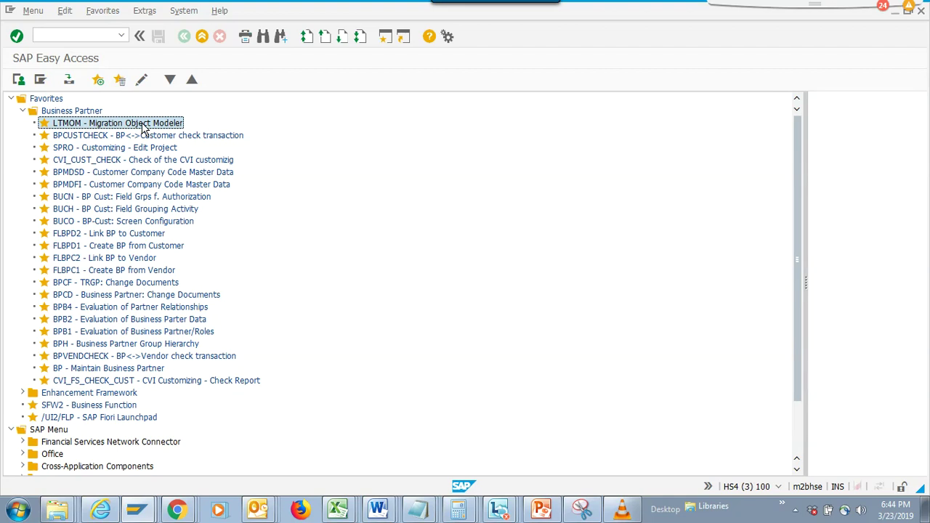
Open the Migration Object Modeler and read its overview documentation on templates and the areas available for each migration object.
double_click(143, 125)
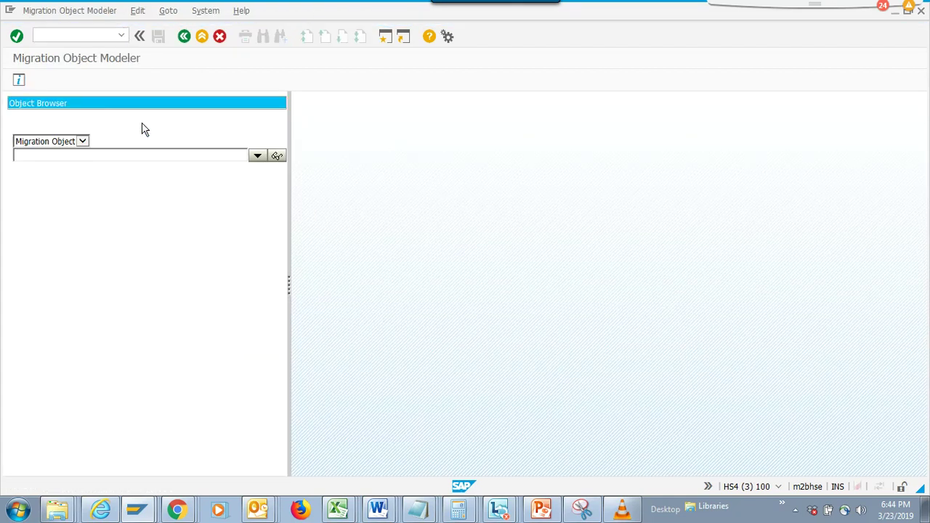
left_click(19, 79)
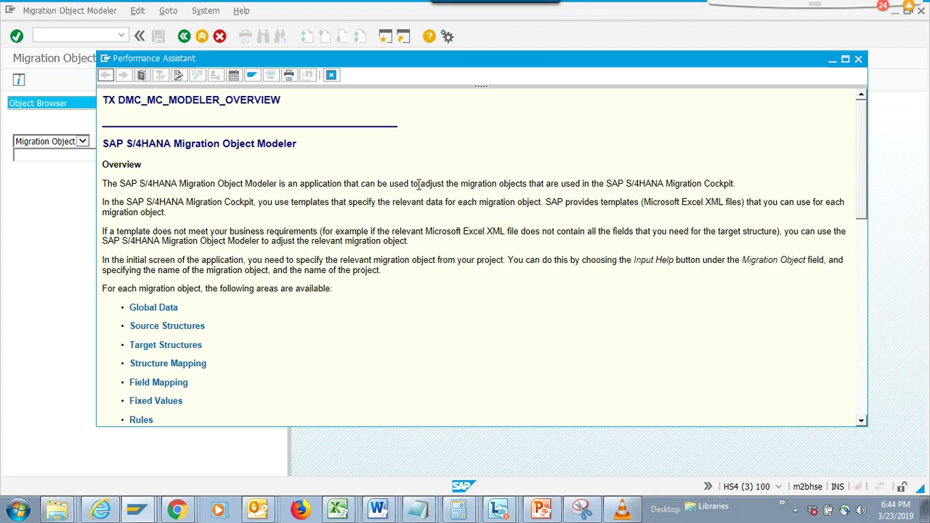
left_click_drag(418, 183, 728, 183)
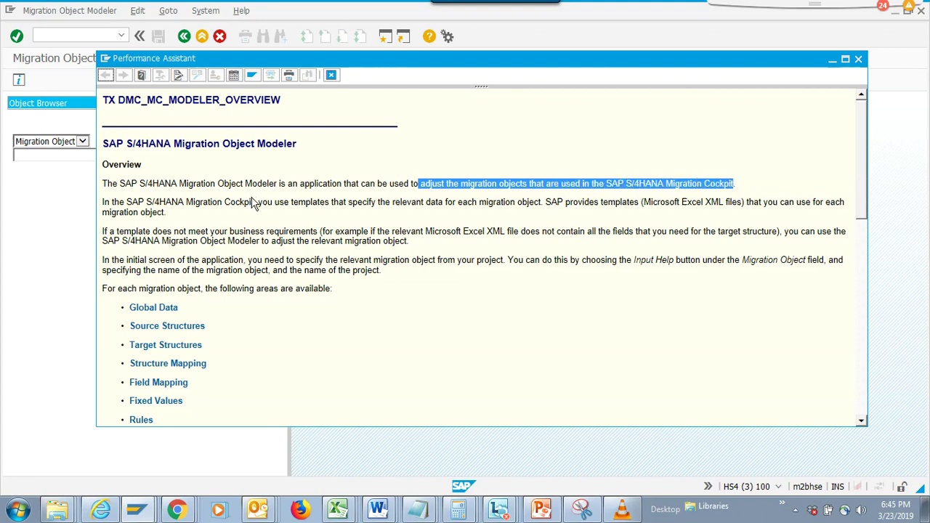
left_click_drag(258, 202, 370, 210)
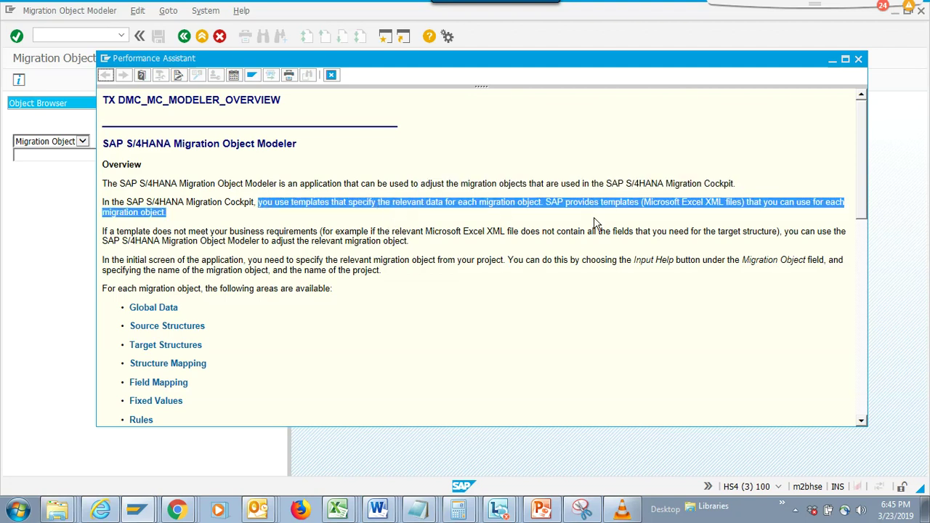
left_click(658, 202)
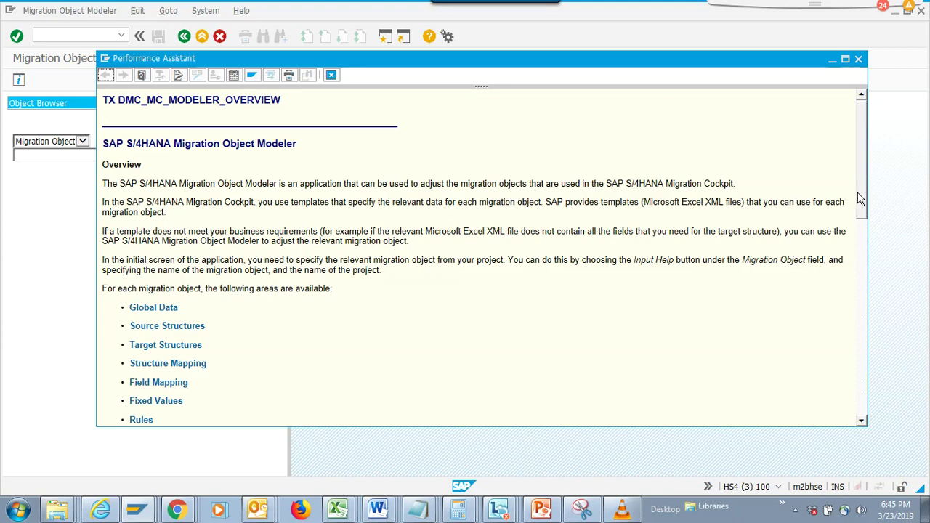
left_click_drag(860, 198, 861, 231)
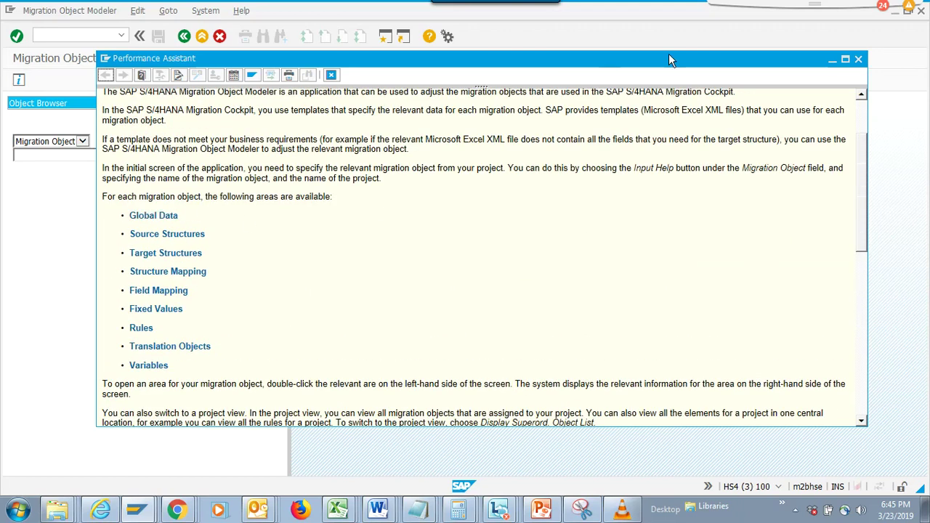
left_click(858, 60)
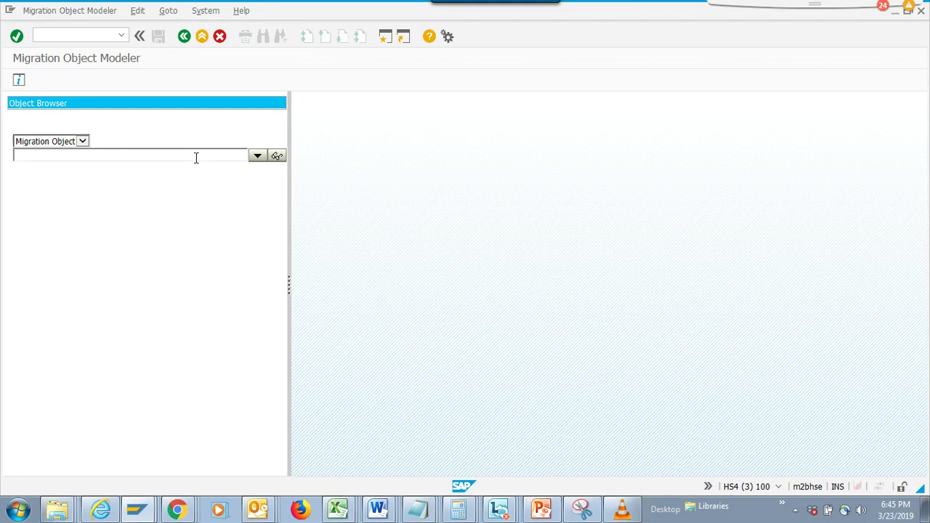
Find and display the Supplier migration object of project WCMG_01.
left_click(271, 156)
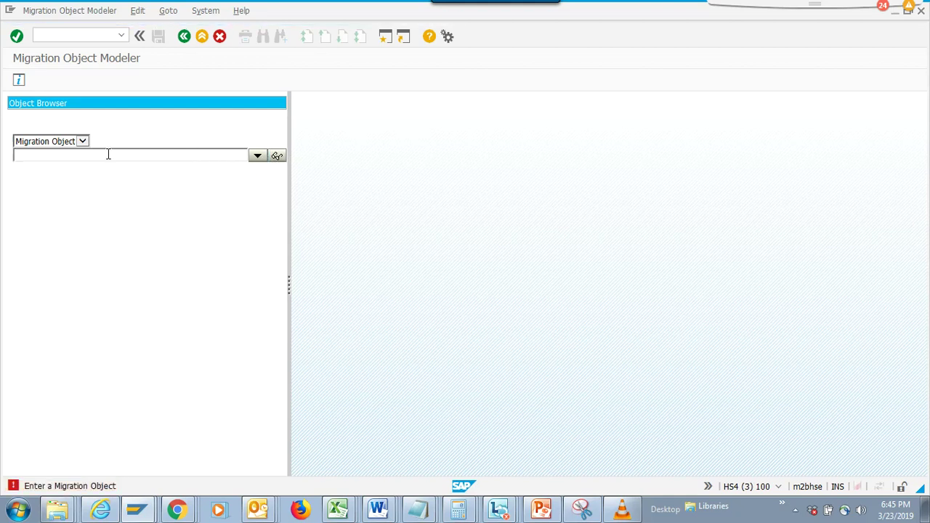
left_click(273, 159)
left_click(486, 138)
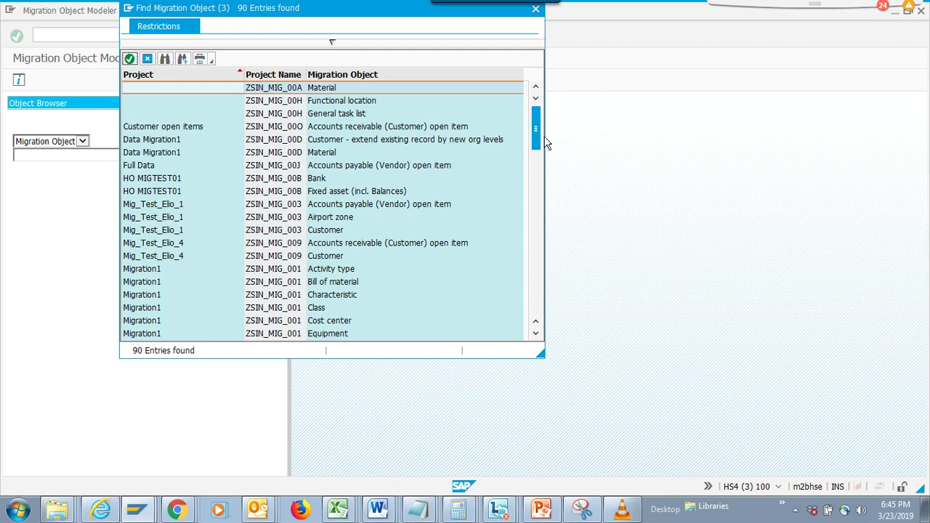
left_click_drag(538, 139, 539, 313)
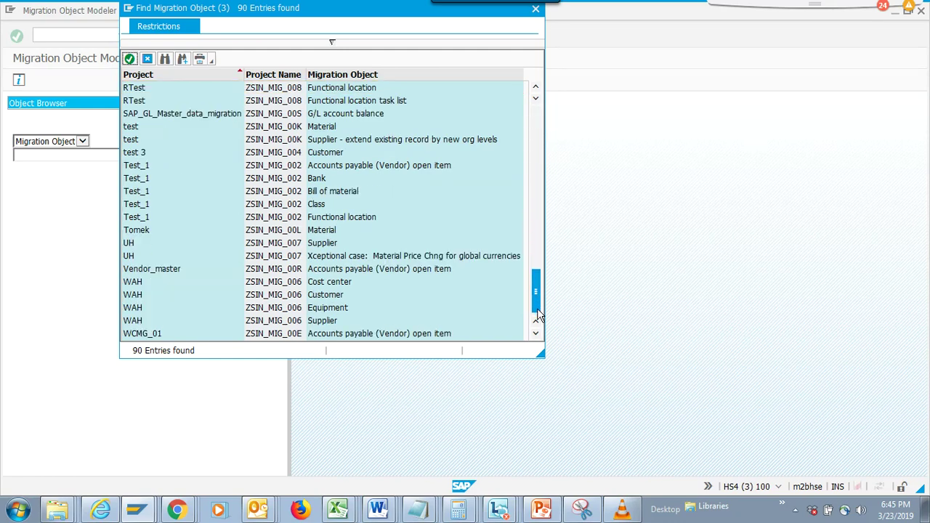
left_click(534, 237)
double_click(345, 218)
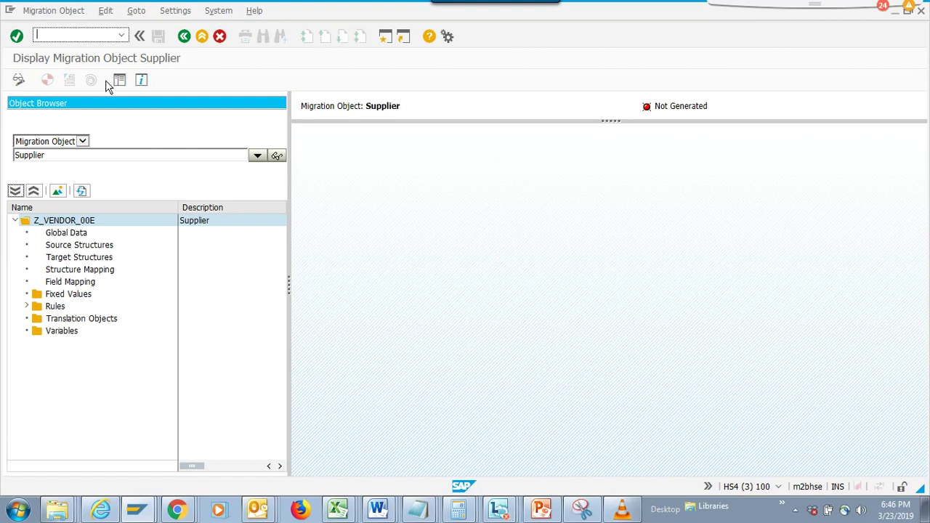
Start creating a migration object from a template in project WCMG_01 and continue to the template selection.
left_click(68, 8)
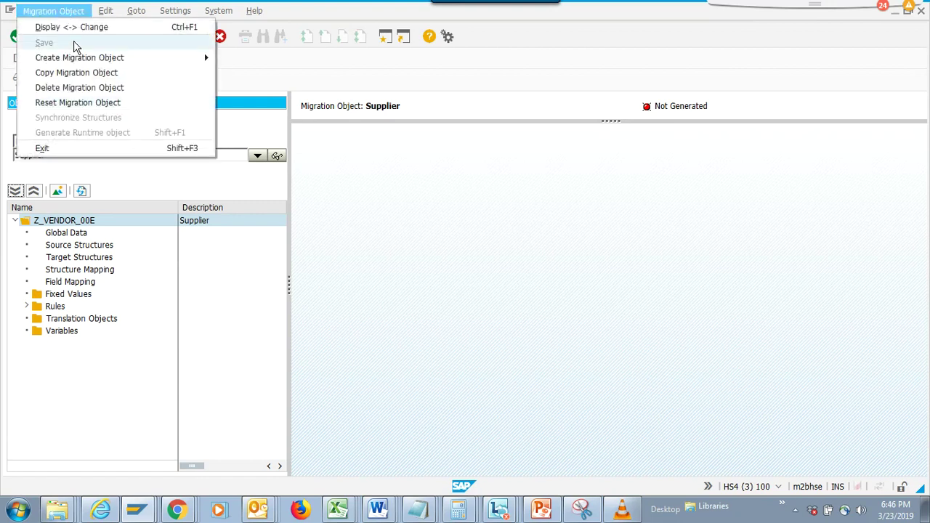
mouse_move(84, 60)
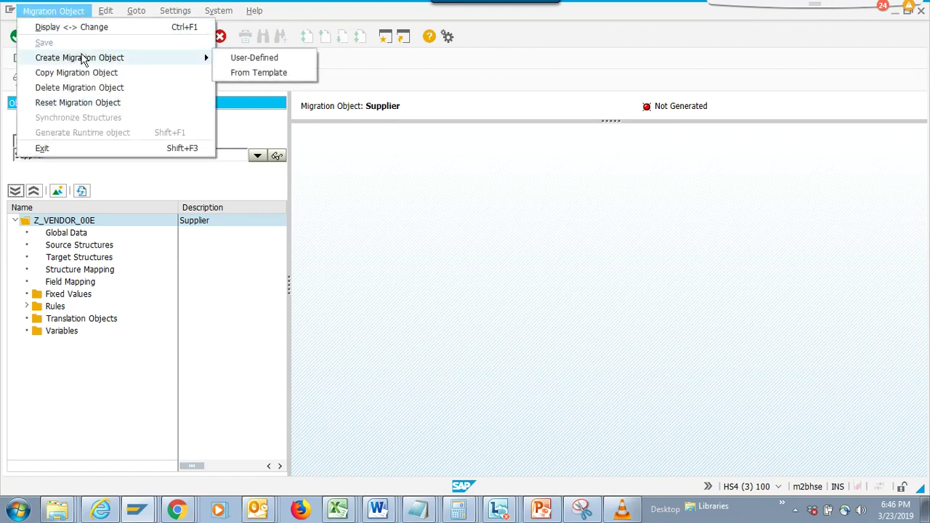
left_click(239, 73)
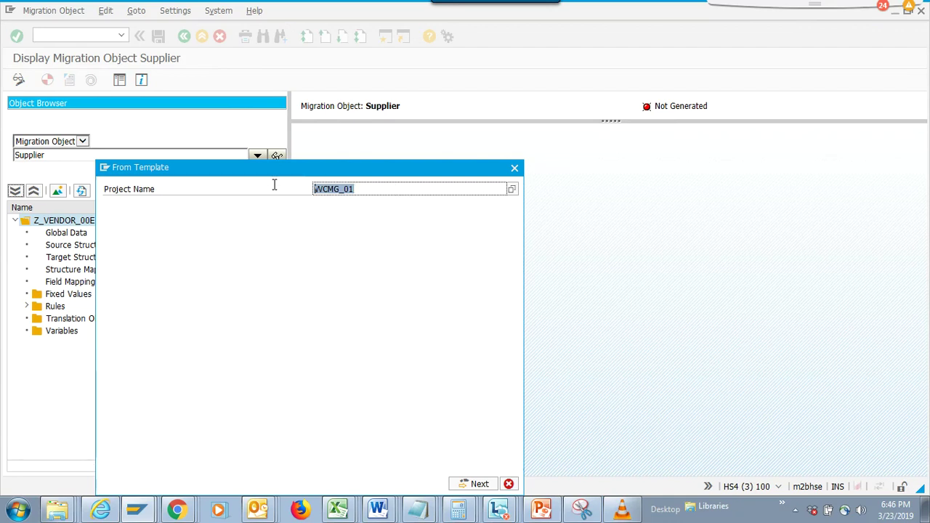
left_click(477, 484)
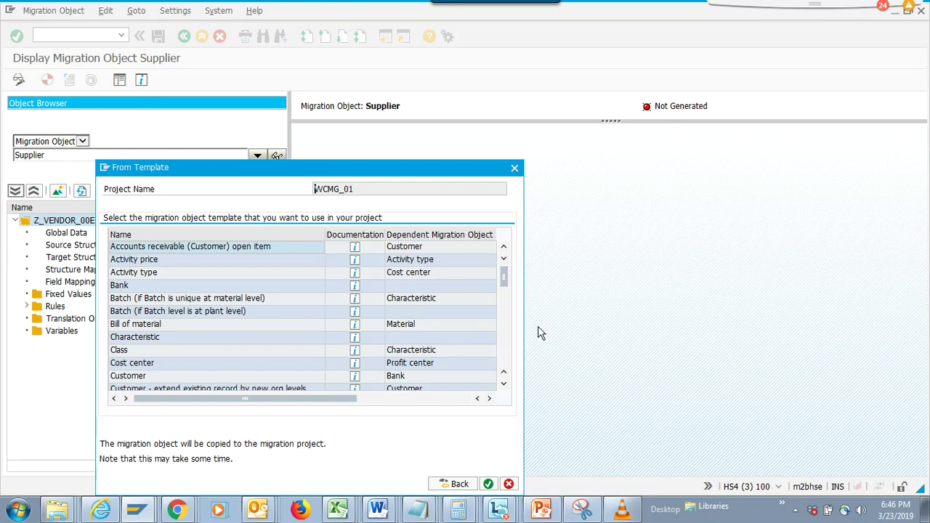
Create the migration object from the template "Supplier - extend existing record by new org levels".
left_click(502, 388)
left_click(501, 389)
left_click(502, 388)
left_click(501, 389)
left_click(502, 389)
left_click(502, 389)
left_click(502, 388)
left_click(502, 389)
left_click(502, 389)
left_click(501, 389)
left_click(503, 389)
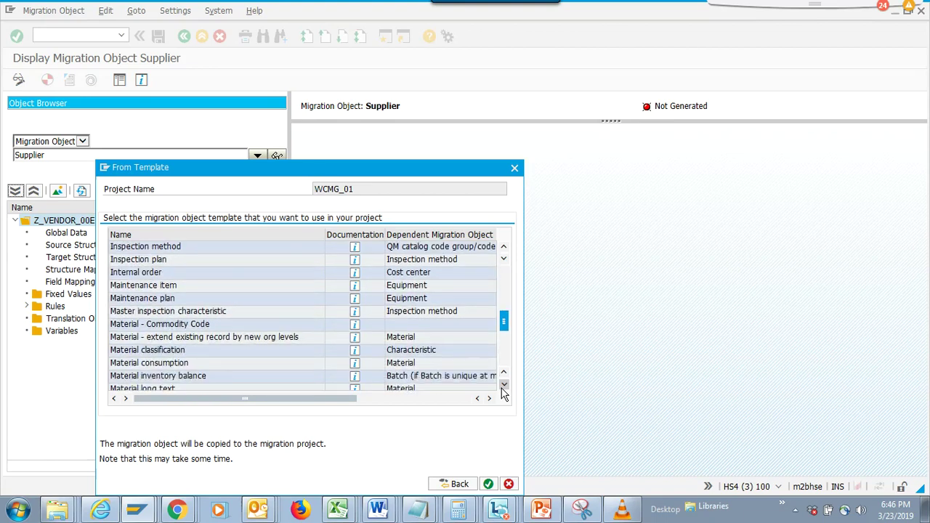
left_click(503, 390)
left_click(503, 389)
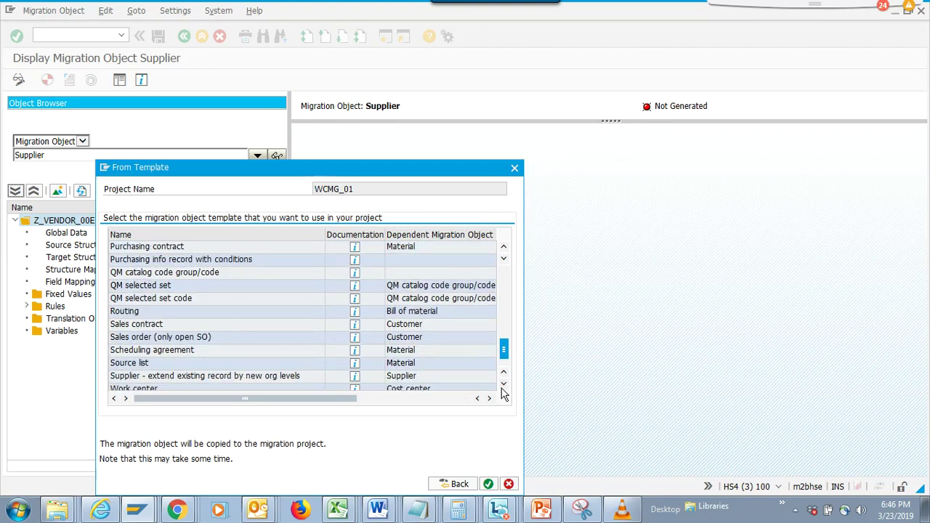
left_click(501, 389)
left_click(502, 390)
left_click(501, 389)
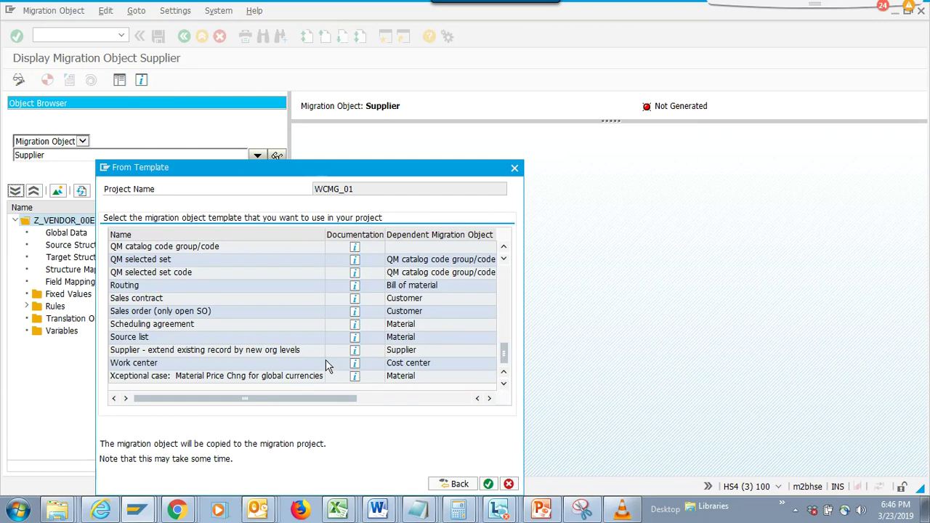
left_click(298, 355)
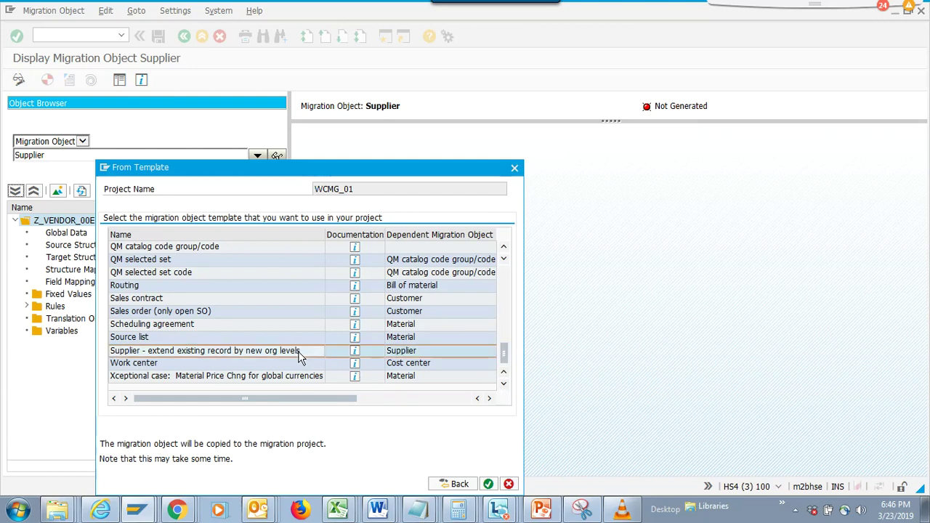
left_click(488, 484)
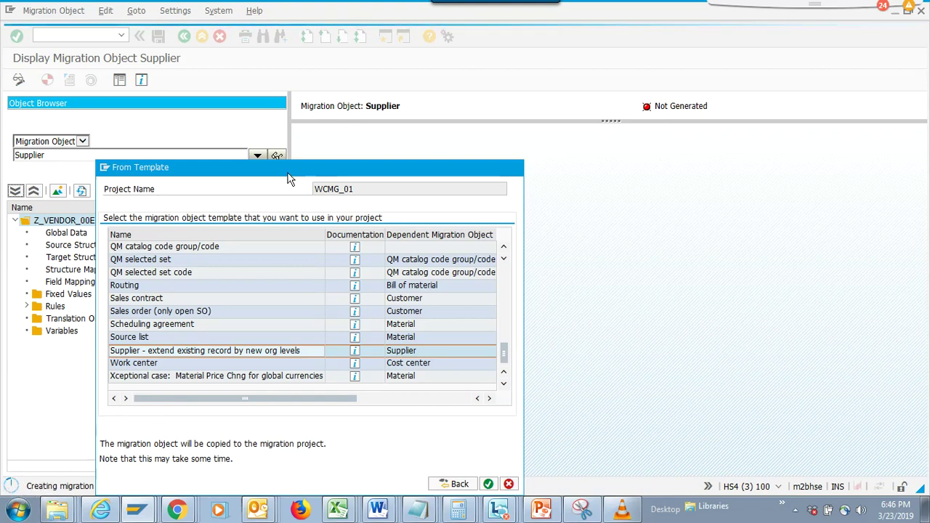
left_click_drag(287, 178, 498, 114)
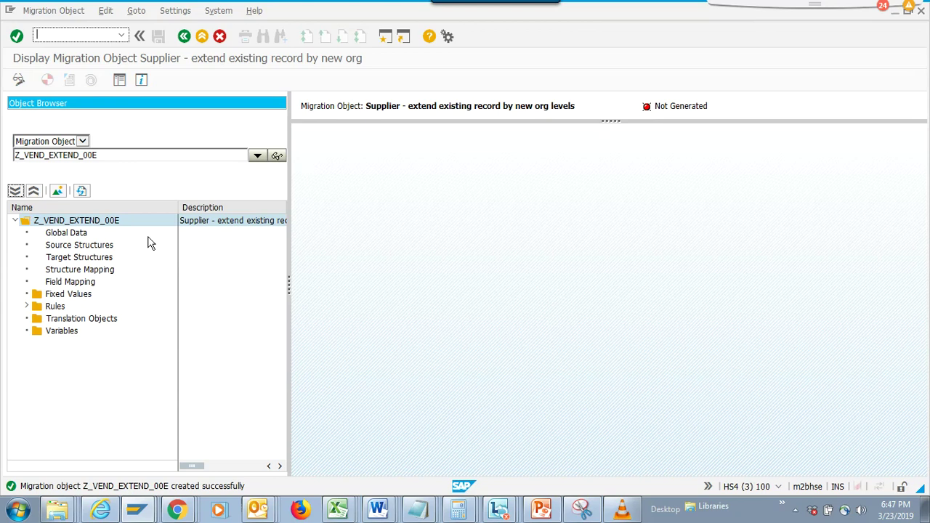
Leave the migration object display and reopen the Migration Object Modeler (LTMOM) from the Business Partner favorites.
left_click(43, 10)
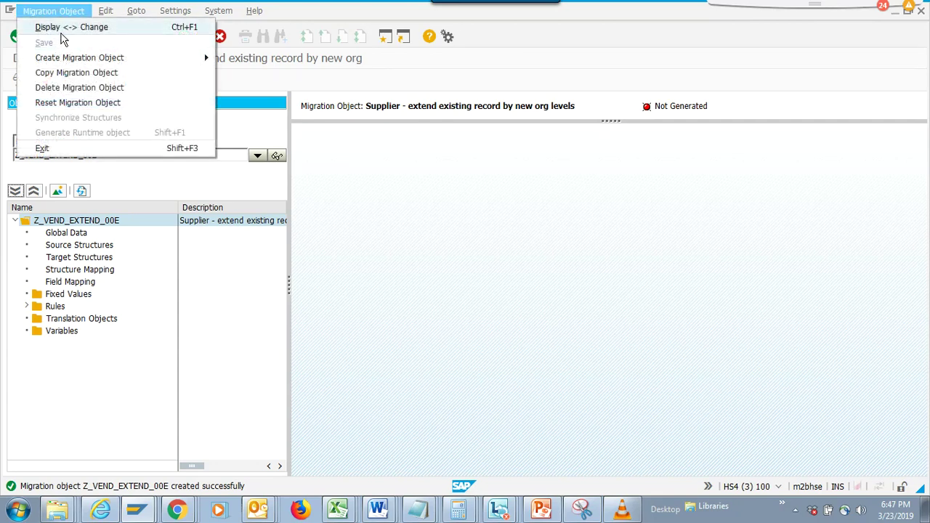
left_click(250, 292)
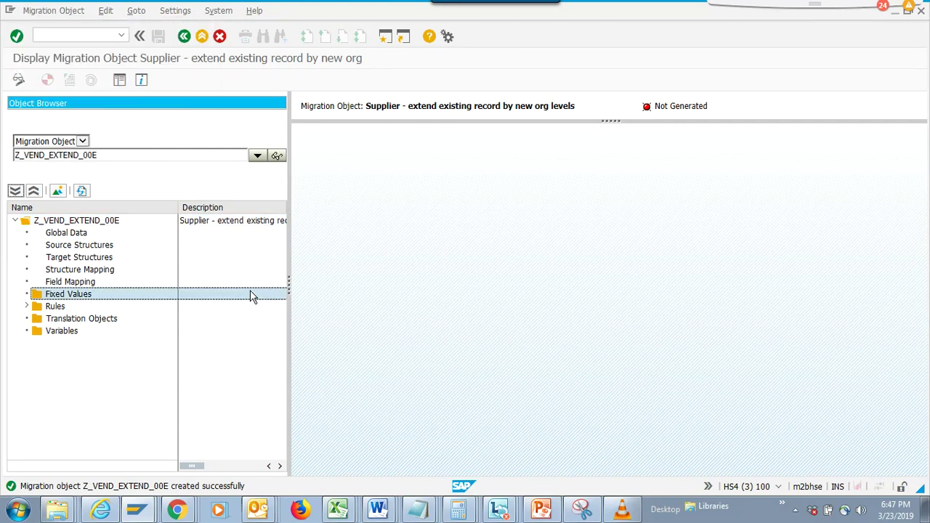
left_click(183, 36)
left_click(122, 36)
left_click(93, 51)
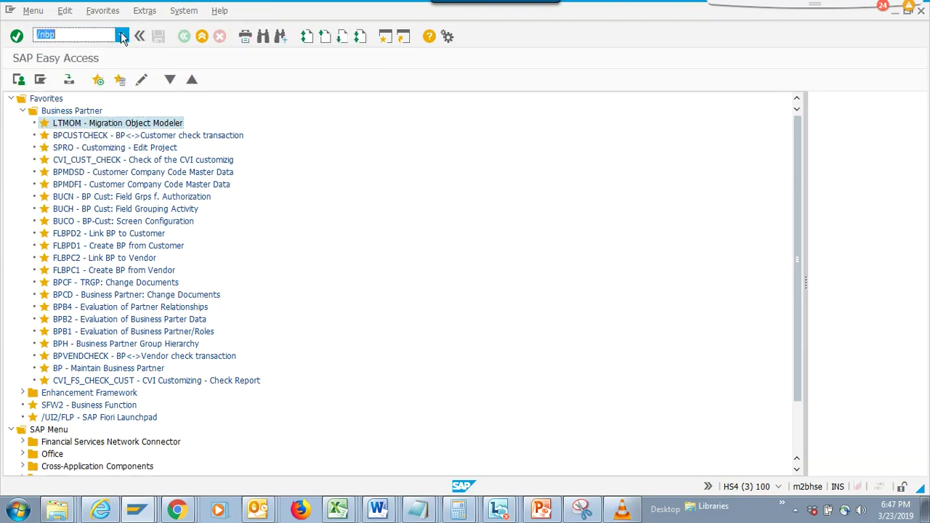
double_click(140, 129)
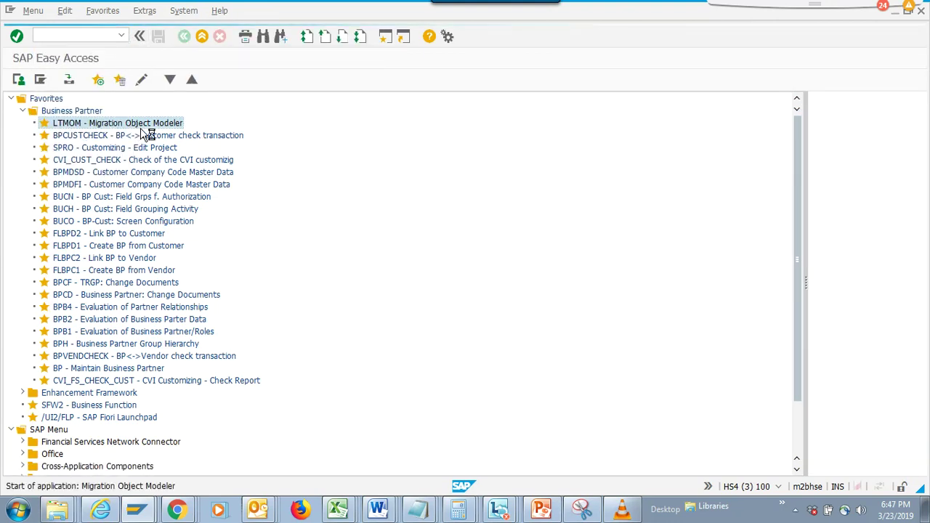
Start creating a migration object from a template, choose the project "test" and continue to the template selection.
left_click(54, 10)
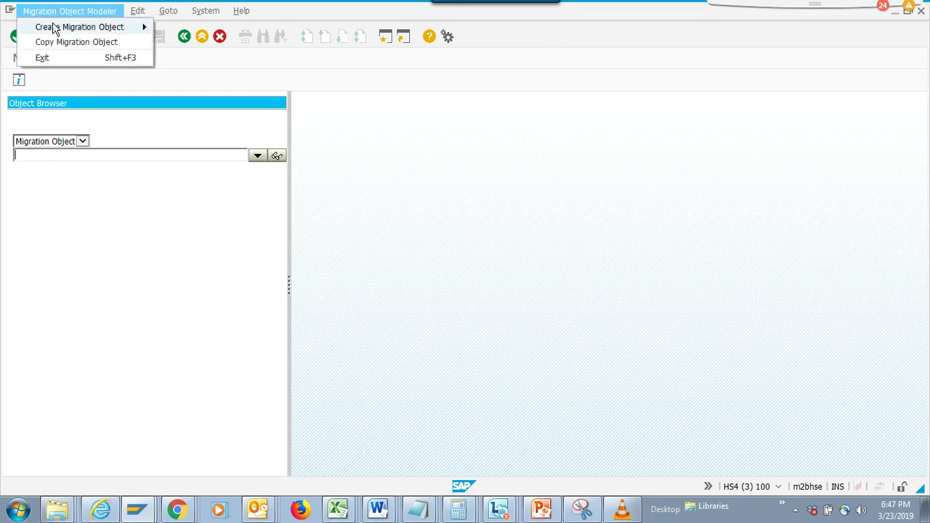
mouse_move(54, 27)
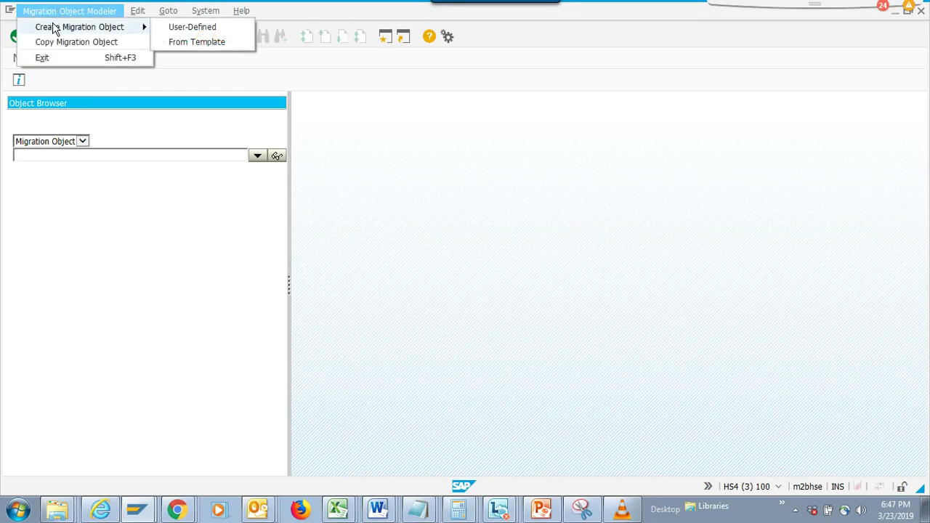
left_click(188, 43)
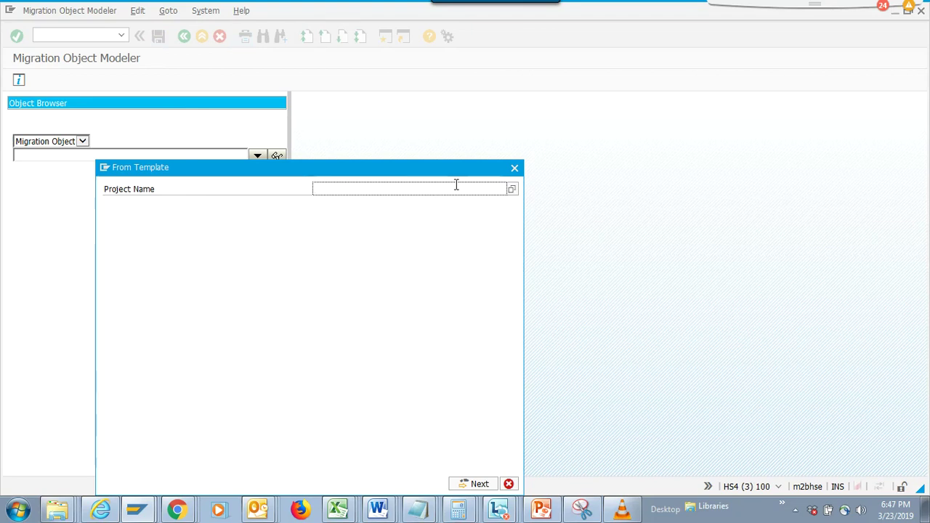
left_click(515, 188)
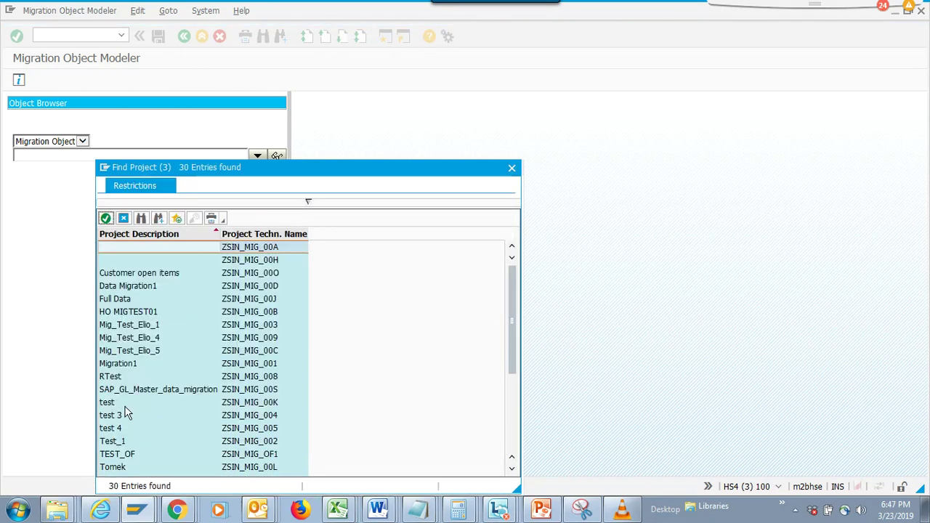
double_click(125, 406)
left_click(477, 484)
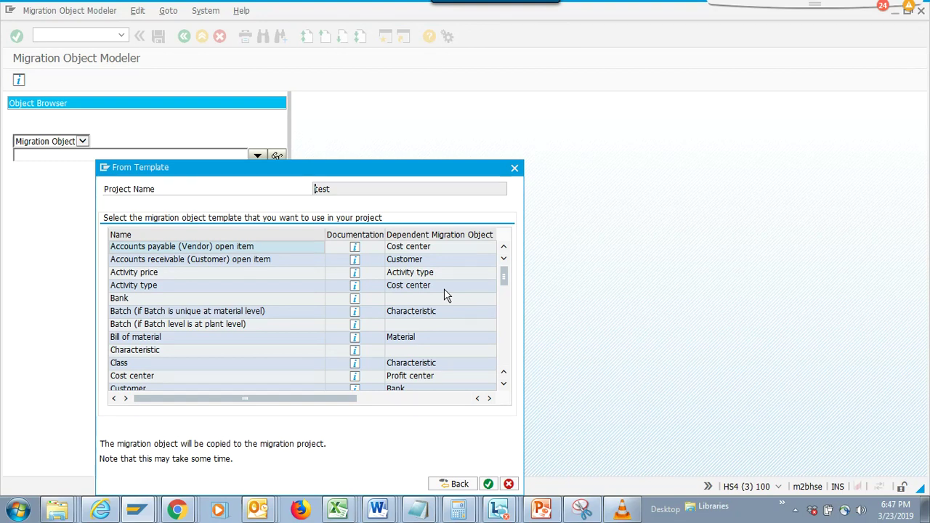
Create the migration object from the Supplier template in project "test".
left_click(506, 323)
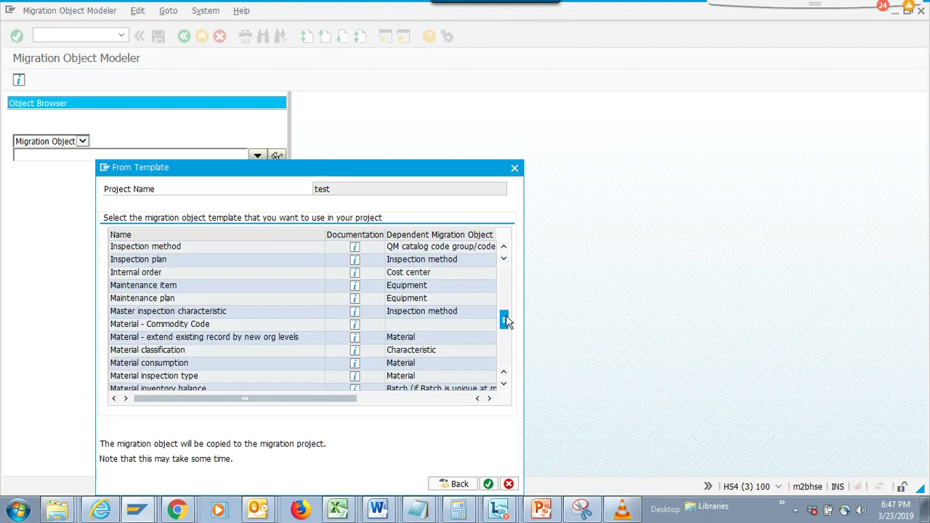
left_click_drag(504, 318, 510, 400)
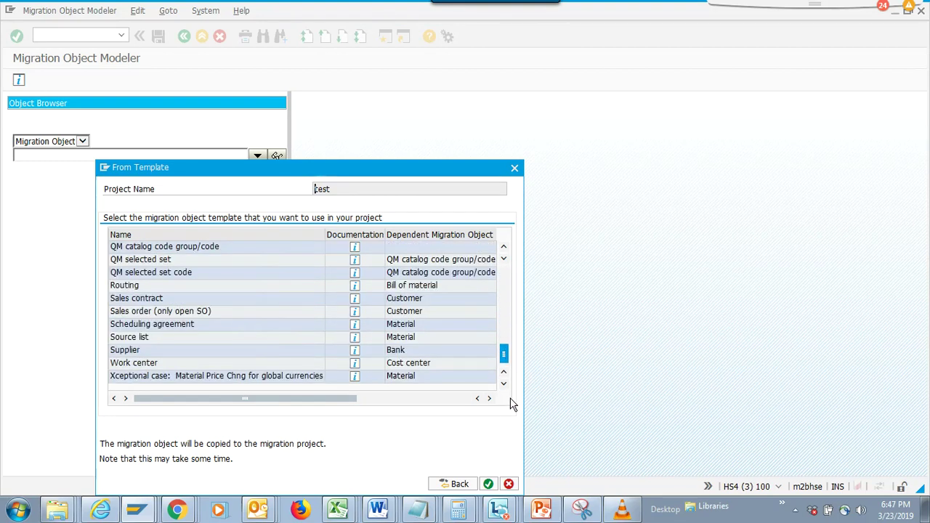
left_click(156, 351)
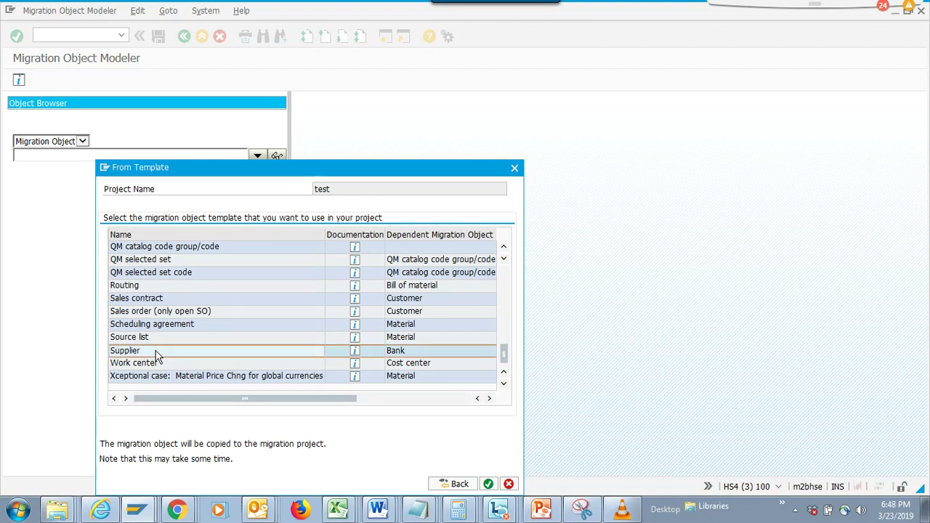
left_click(488, 484)
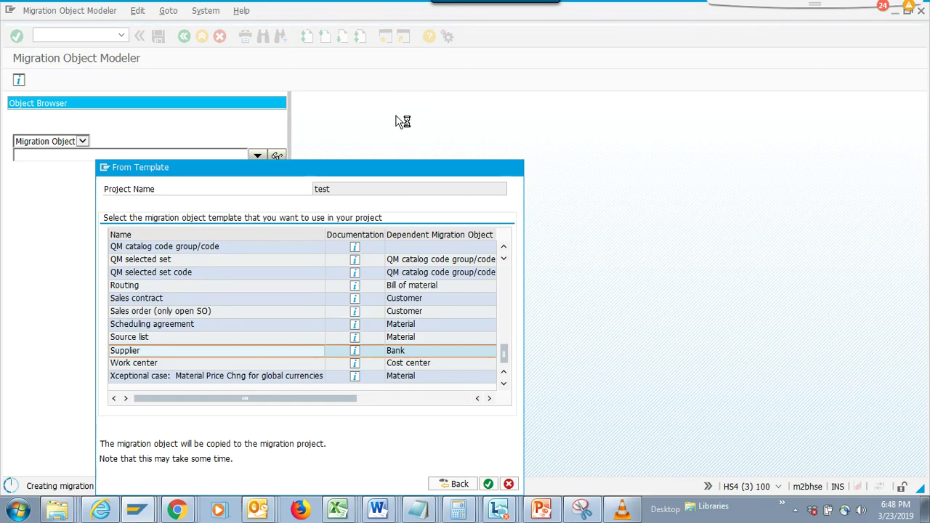
left_click_drag(365, 167, 579, 117)
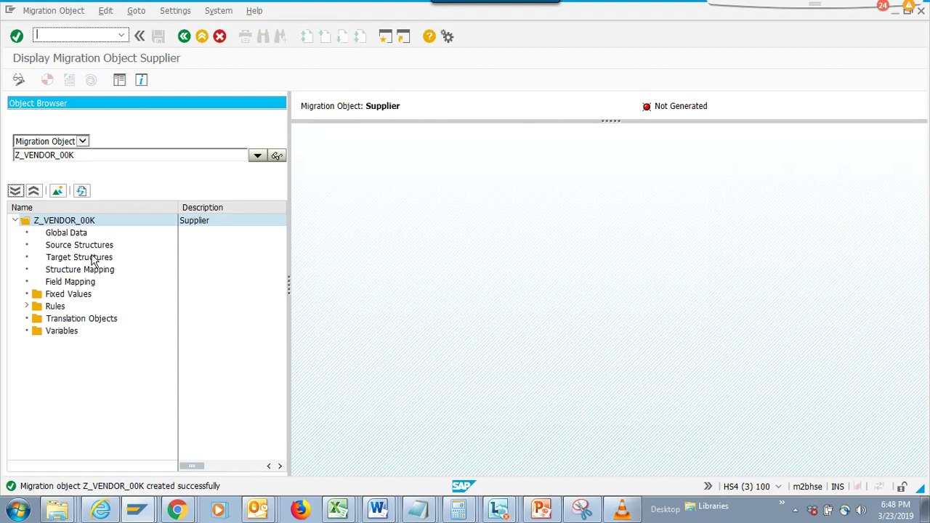
Review the global data definitions of the Supplier migration object and display the fields of its General Data source structure.
left_click(77, 233)
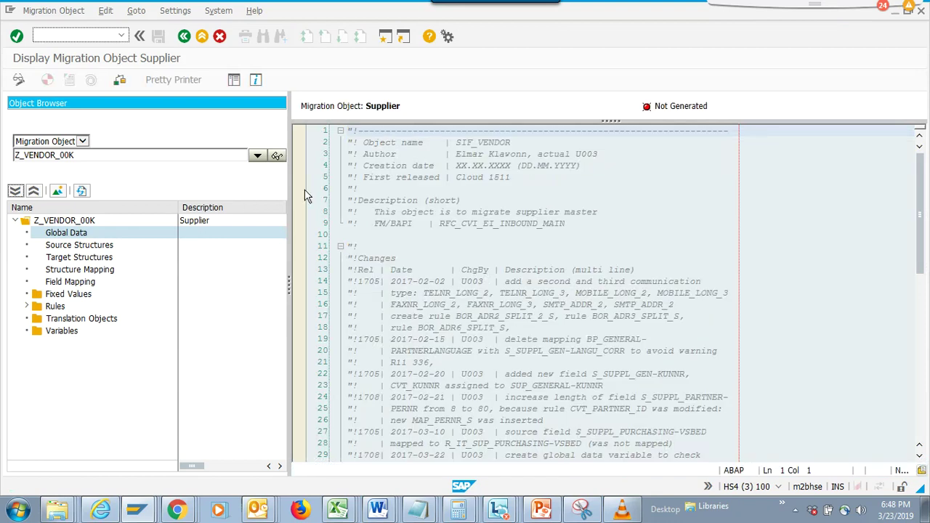
left_click_drag(922, 246, 928, 421)
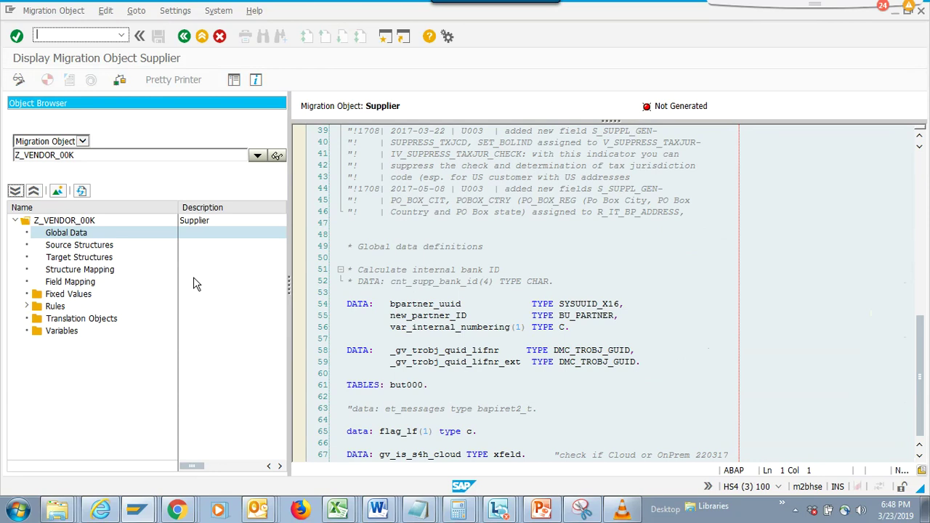
left_click(88, 248)
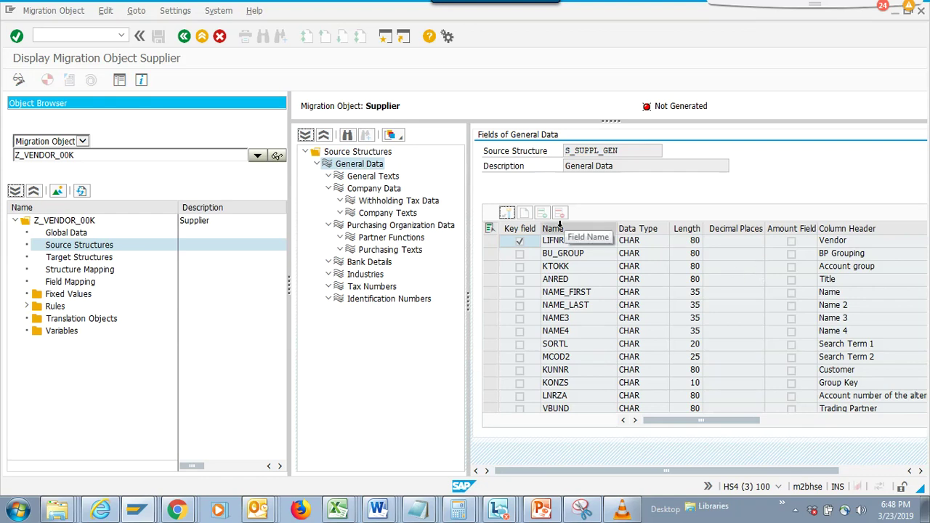
Compare the target structures with the source structures and display the fields of the BP General Data target structure.
left_click(99, 259)
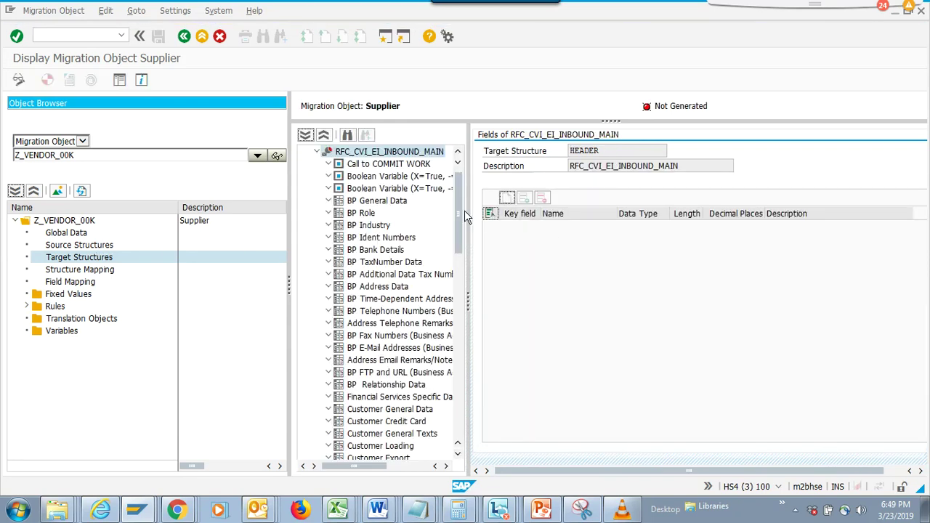
left_click(99, 245)
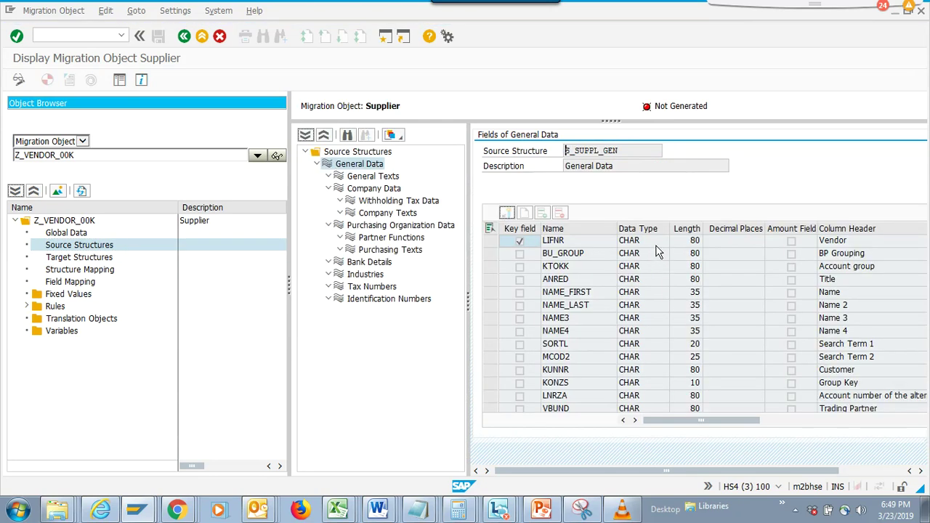
left_click(94, 258)
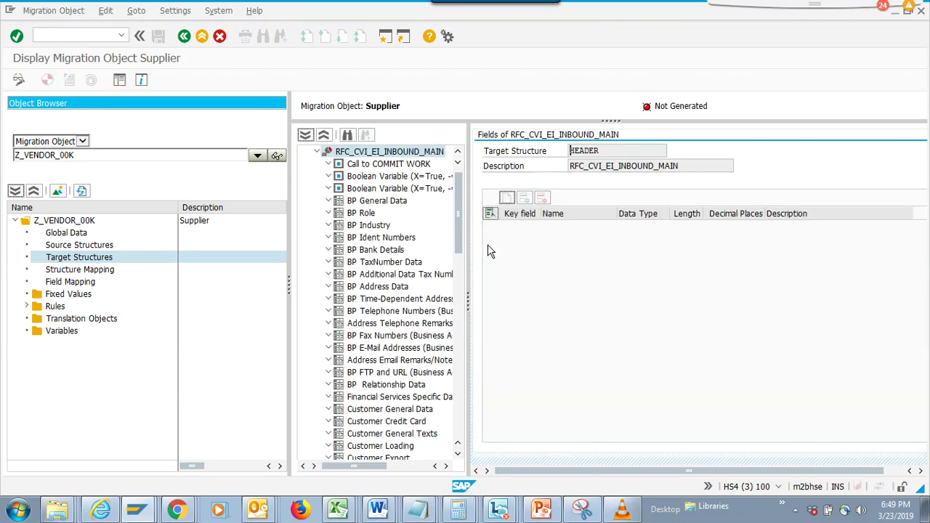
left_click(387, 204)
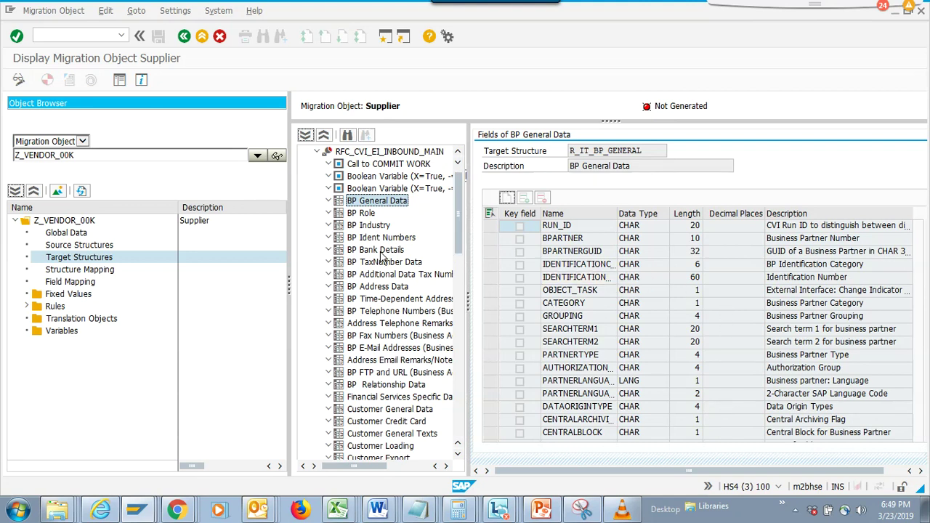
Display the structure mapping and inspect which source structure is assigned to BP General Data.
double_click(91, 269)
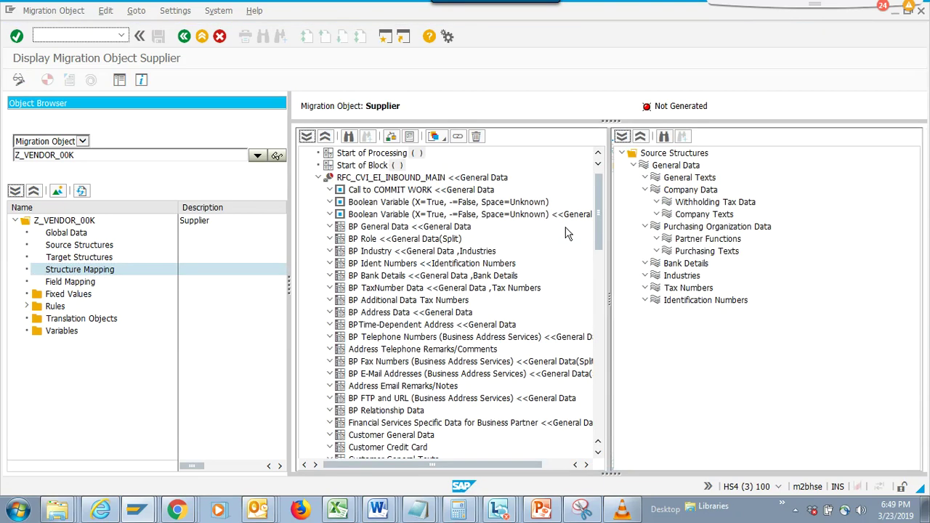
left_click(352, 230)
double_click(354, 231)
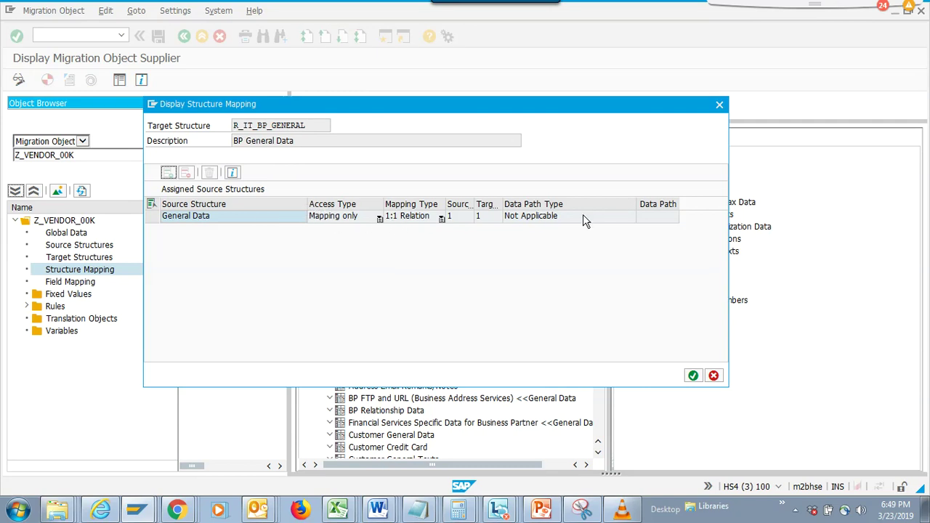
left_click(720, 104)
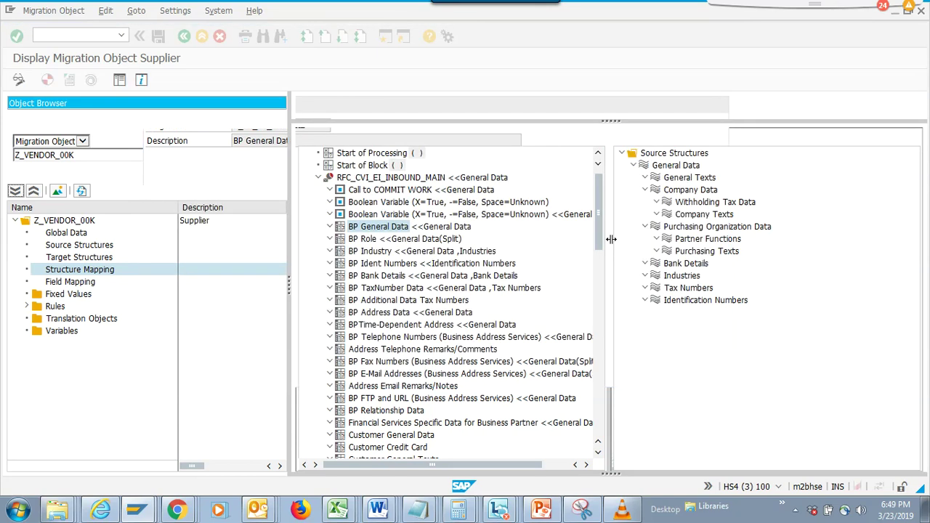
left_click(339, 228)
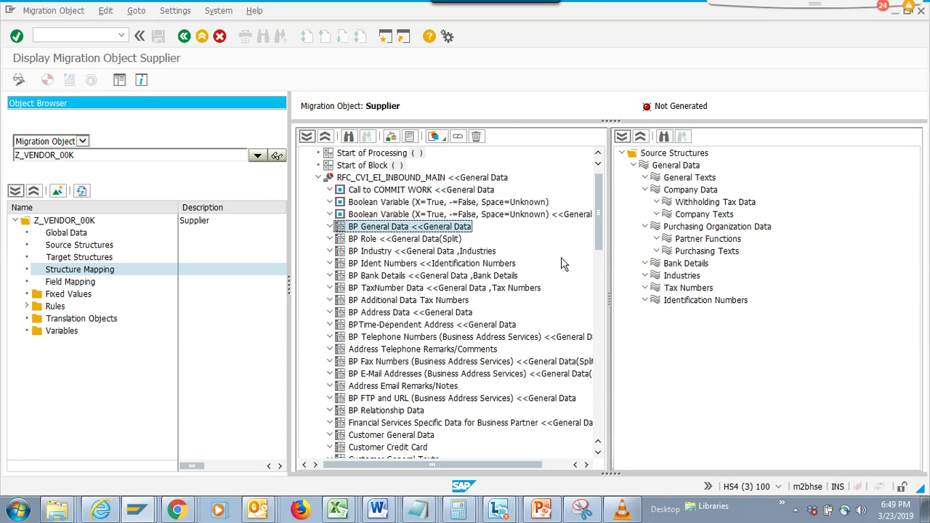
Display the field mapping and inspect the rule assigned to the target field External Interface: Change Indicator Object.
double_click(58, 284)
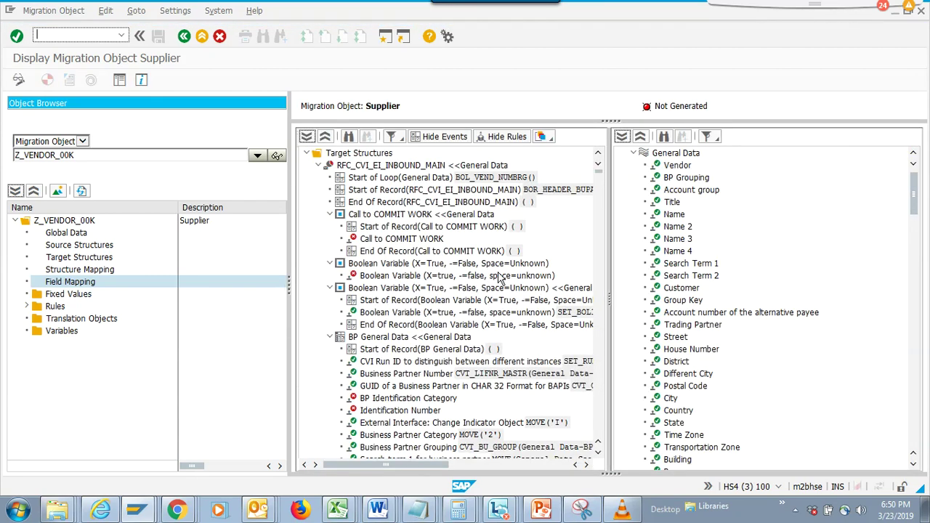
left_click(671, 167)
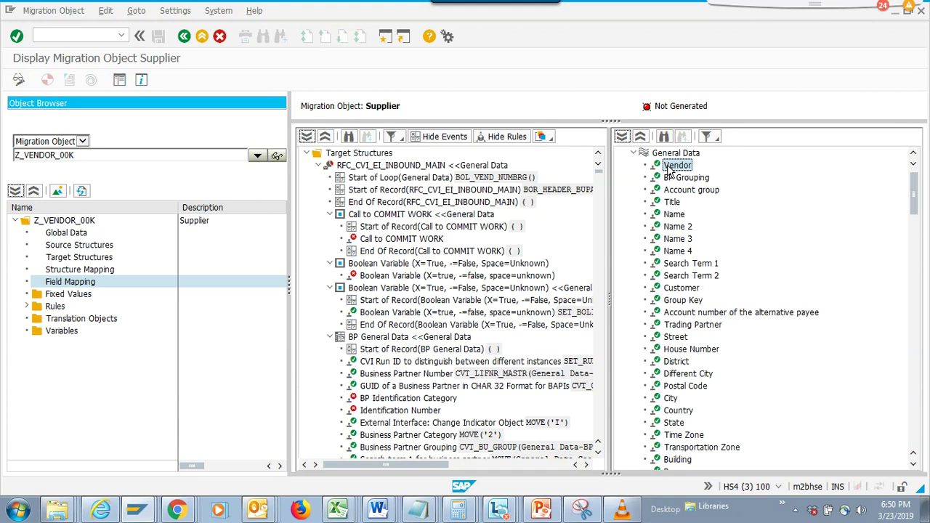
double_click(671, 167)
left_click(422, 427)
left_click_drag(422, 428, 429, 432)
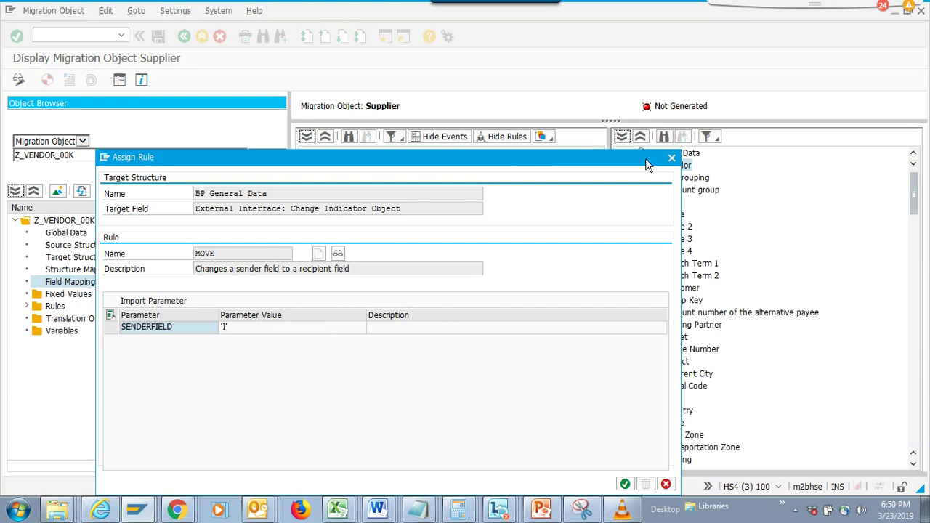
left_click(671, 158)
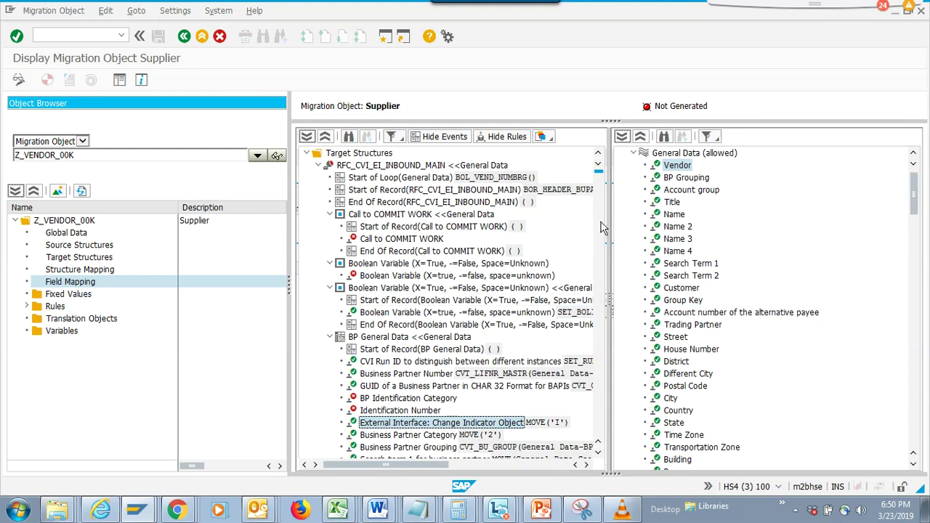
Find the source field Tax Jurisdiction Code and inspect the rule assigned to the Tax Jurisdiction target field of BP Address Data.
left_click_drag(600, 176, 601, 199)
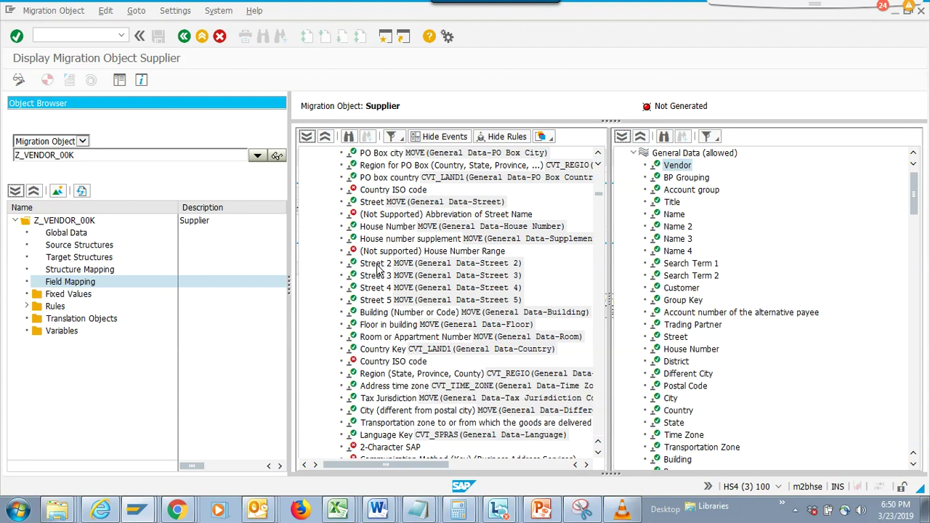
left_click_drag(913, 188, 917, 215)
left_click(716, 375)
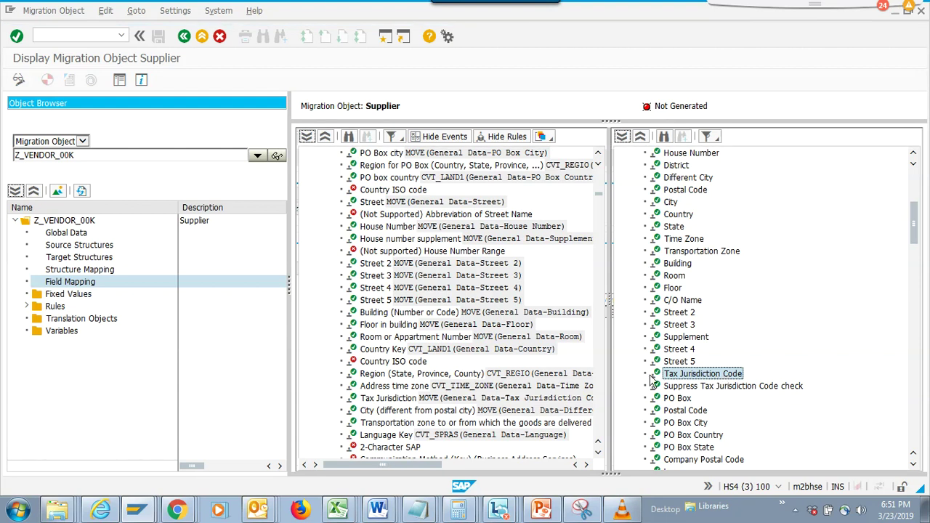
left_click(436, 399)
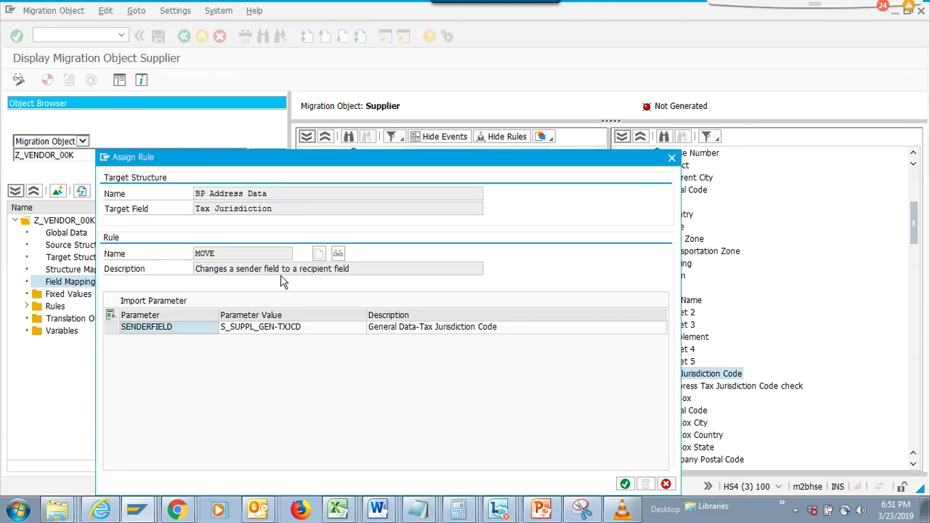
left_click_drag(292, 193, 192, 195)
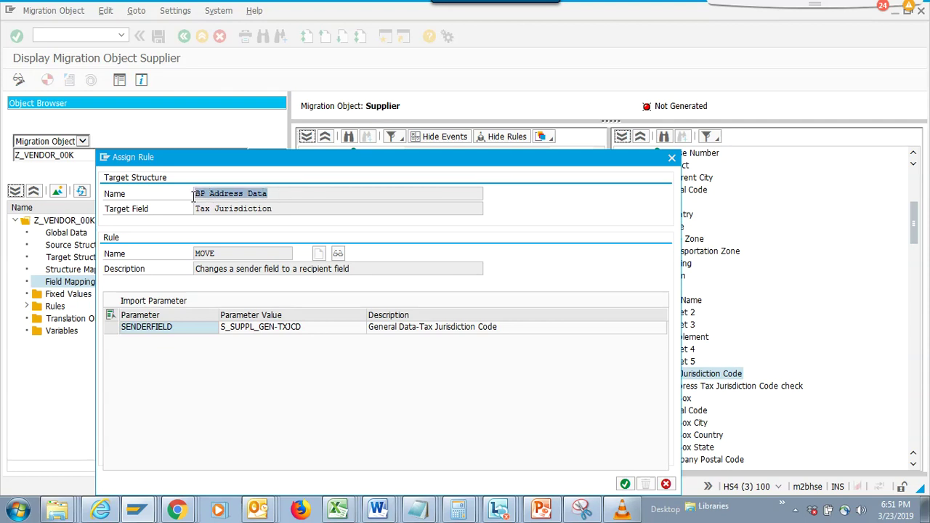
left_click(670, 157)
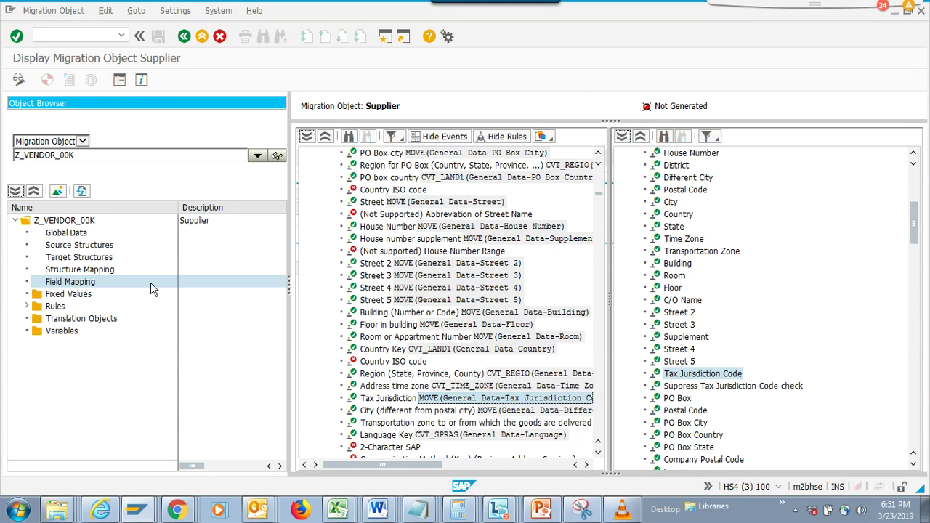
Select the Fixed Values folder and look further through the target fields of the field mapping.
left_click(50, 295)
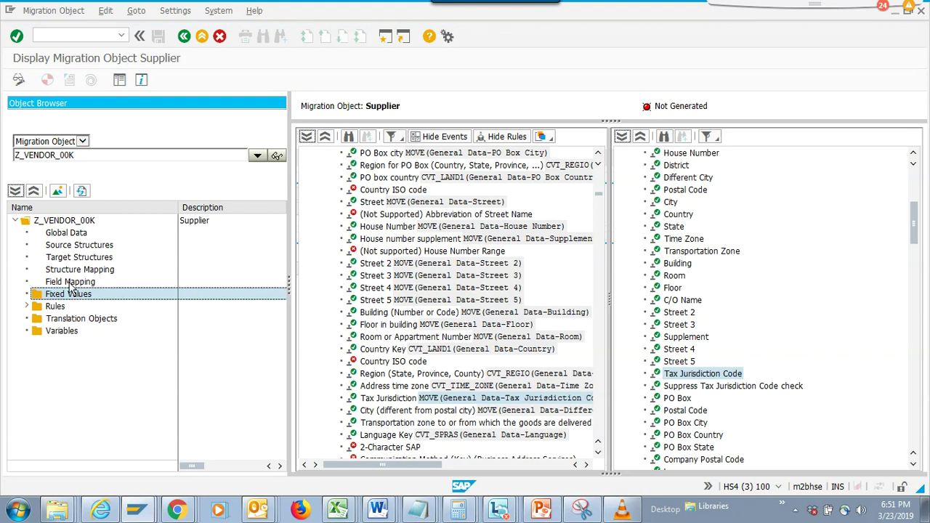
left_click(64, 295)
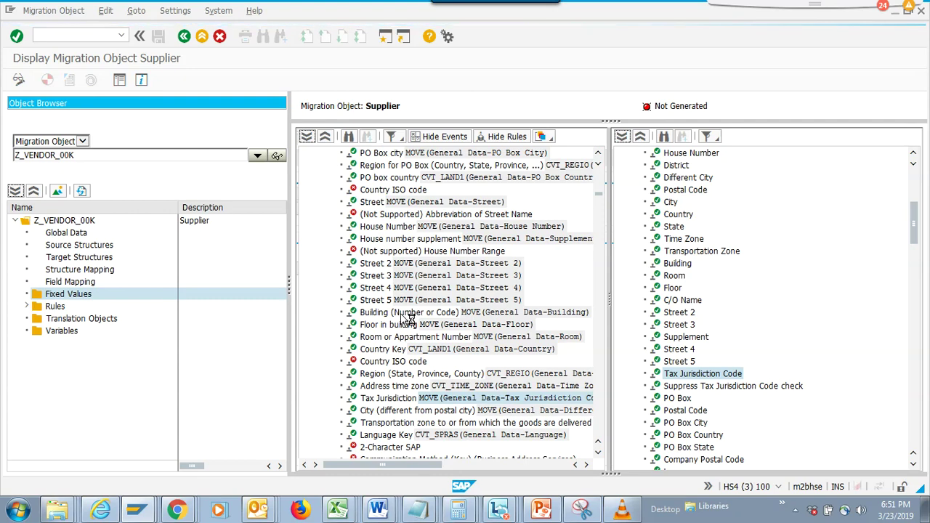
left_click_drag(598, 195, 600, 308)
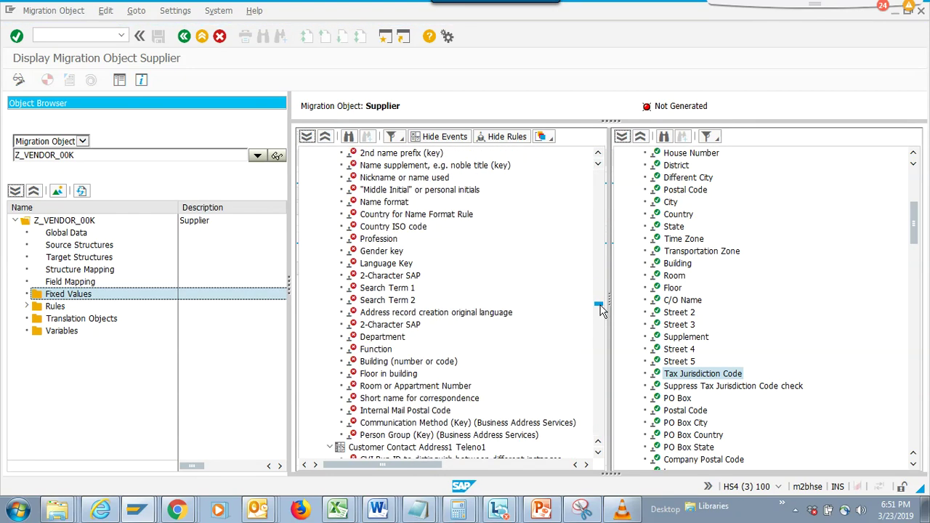
Expand the event-based rules and display BOL_VEND_NUMBRG, BOR_SUP_PARTNER and EOR_LFA1_TEXT.
left_click(27, 307)
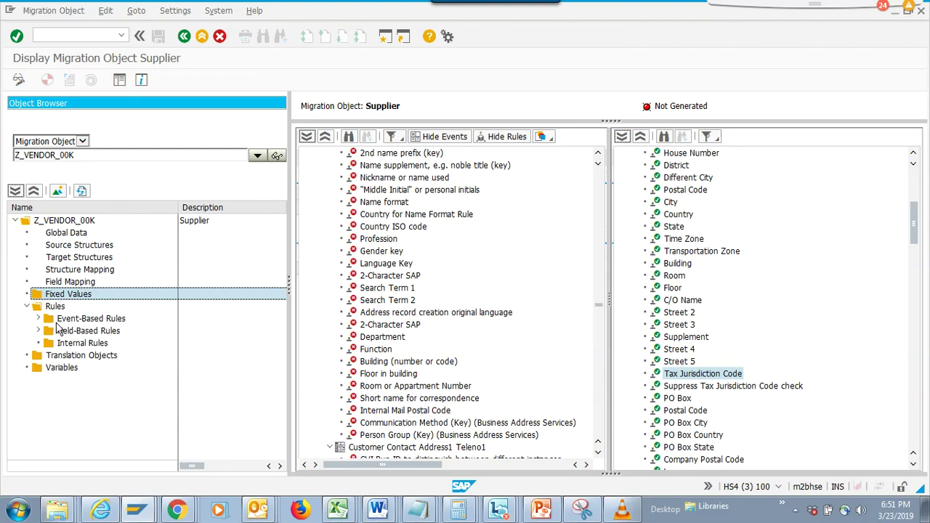
left_click(39, 318)
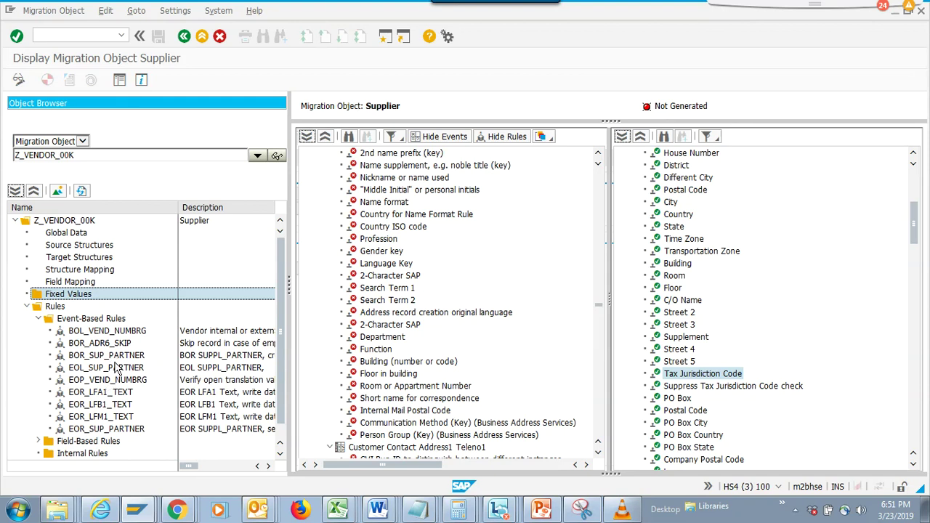
double_click(112, 330)
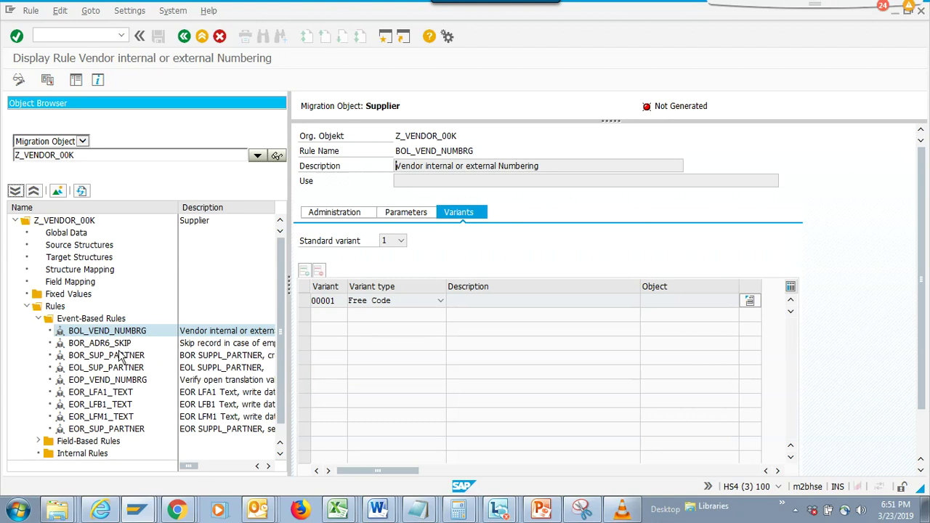
double_click(121, 354)
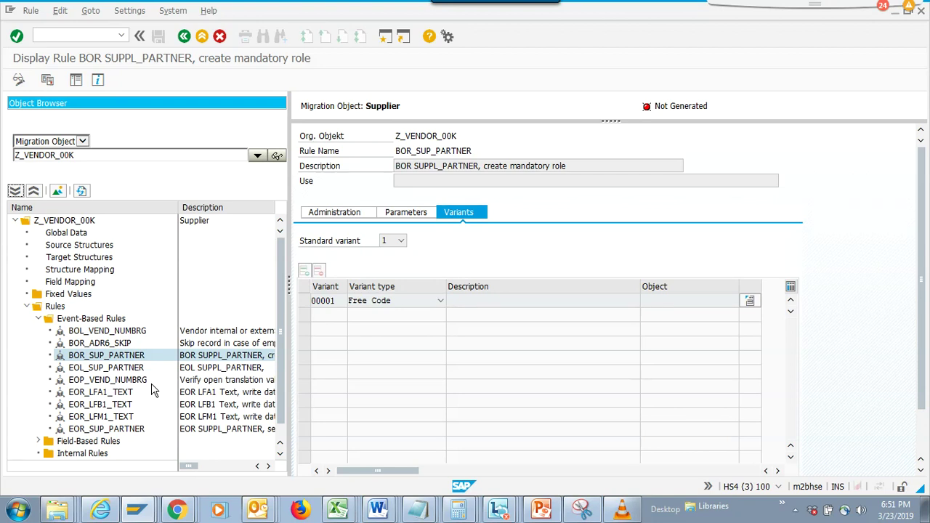
double_click(120, 392)
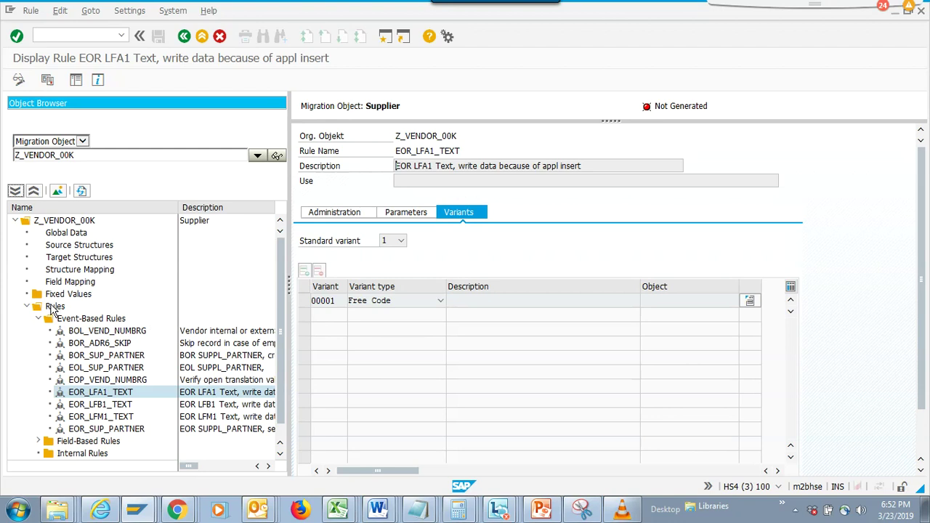
Expand the field-based rules and view the parameters and assigned domains and data elements of CVT_IV_INT_NBG.
scroll(47, 436, "down", 1)
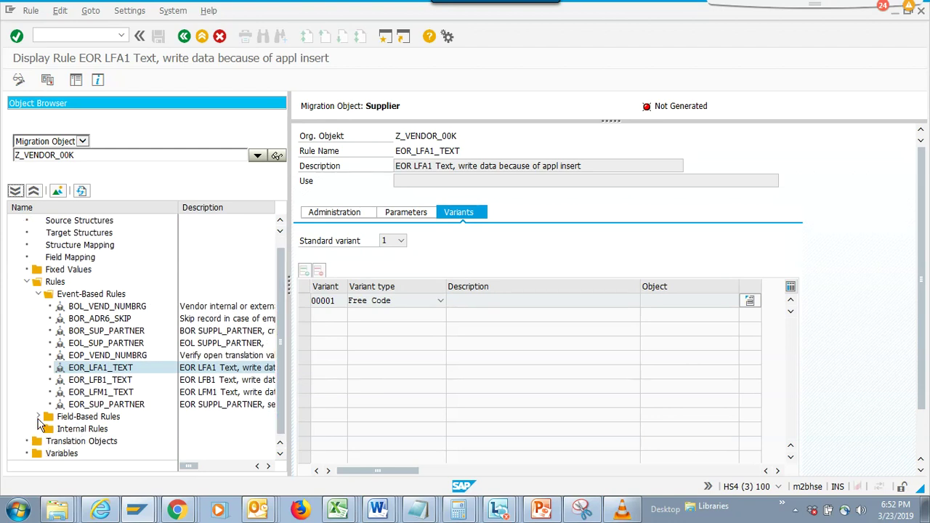
left_click(44, 418)
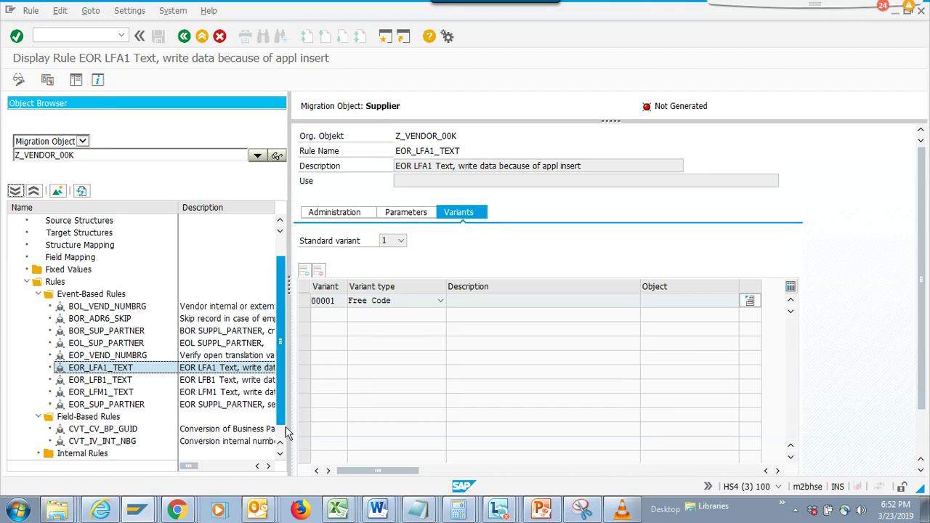
double_click(117, 442)
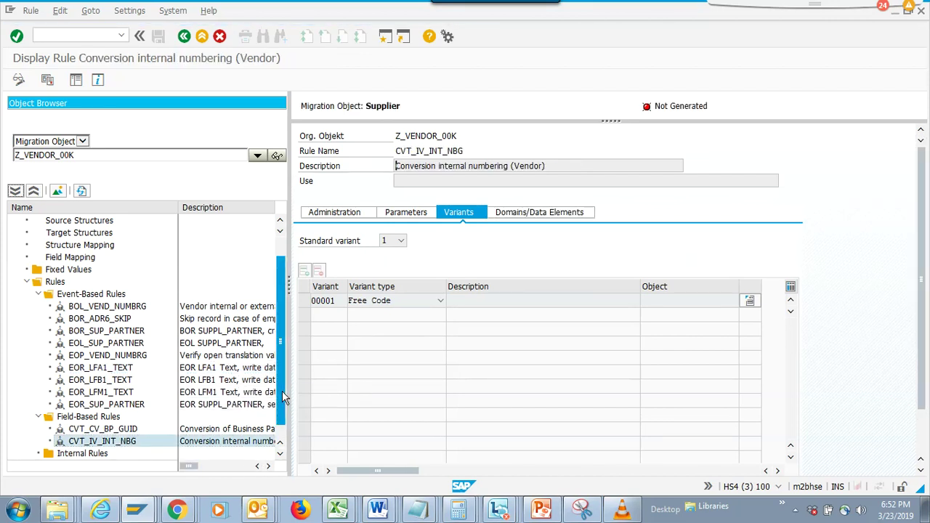
left_click(417, 215)
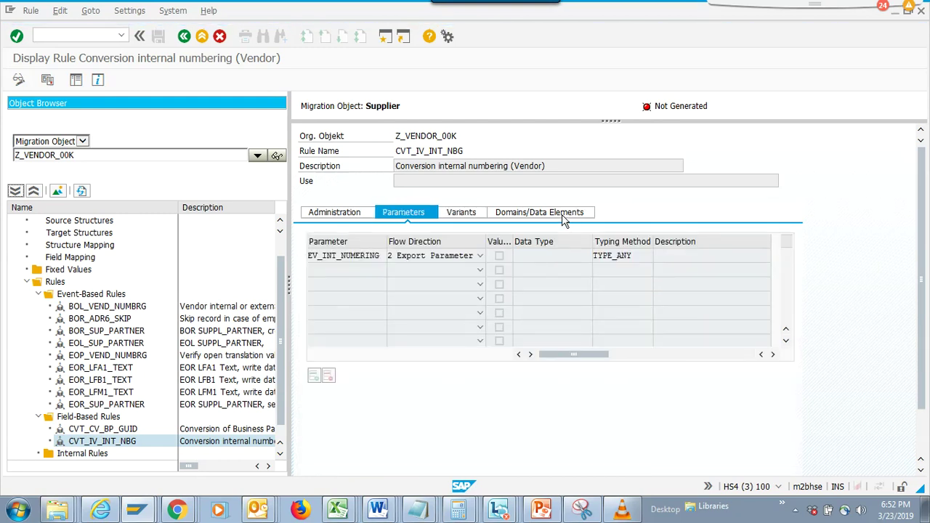
left_click(562, 214)
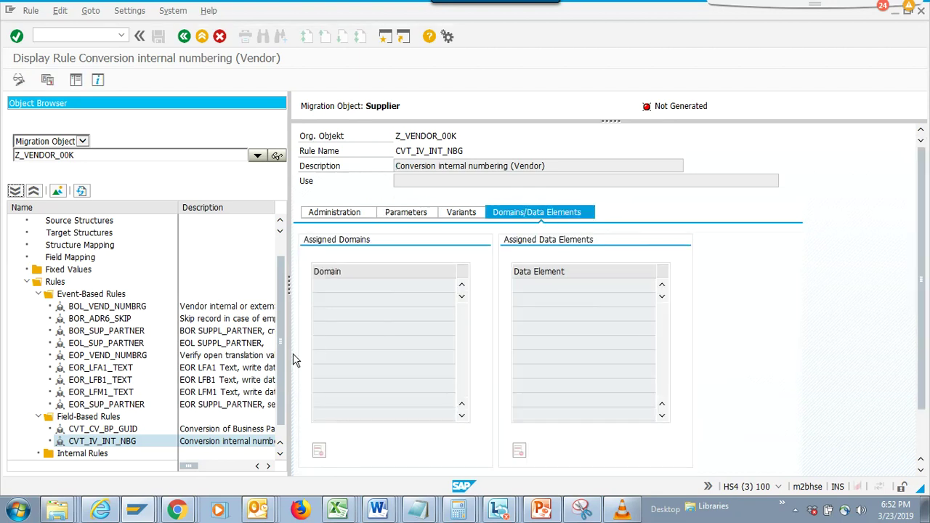
Select the Variables folder of the Supplier migration object.
scroll(291, 367, "down", 1)
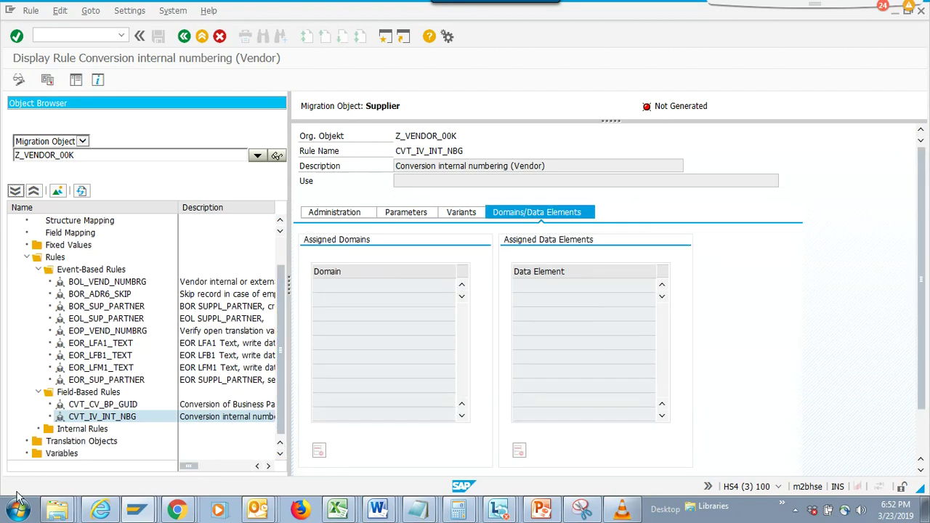
left_click(42, 455)
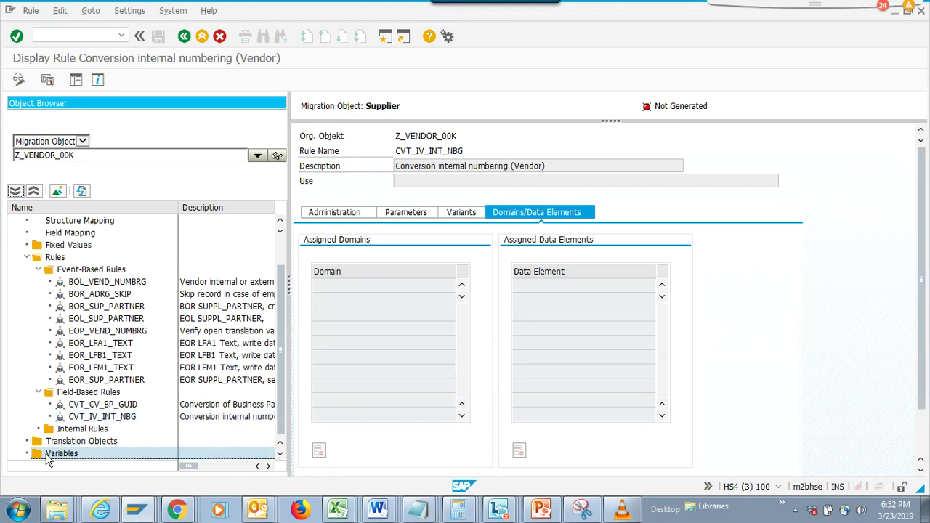
Select the Translation Objects folder and try to display the documentation of the CVT_IV_INT_NBG rule.
left_click(35, 443)
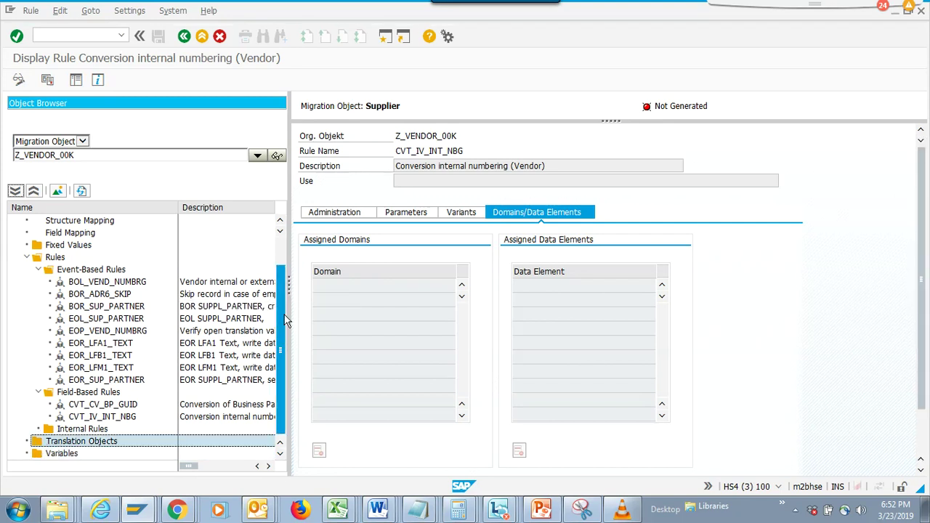
scroll(280, 320, "up", 2)
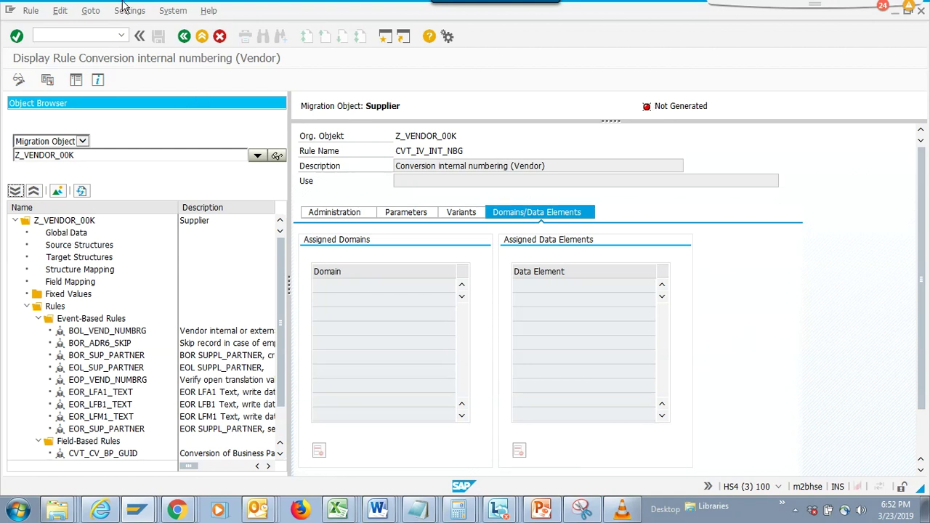
left_click(30, 10)
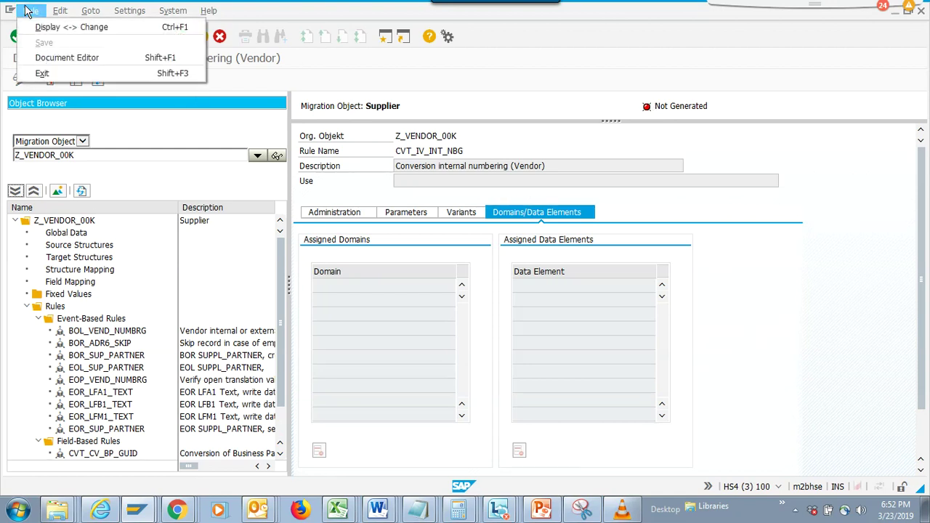
left_click(40, 58)
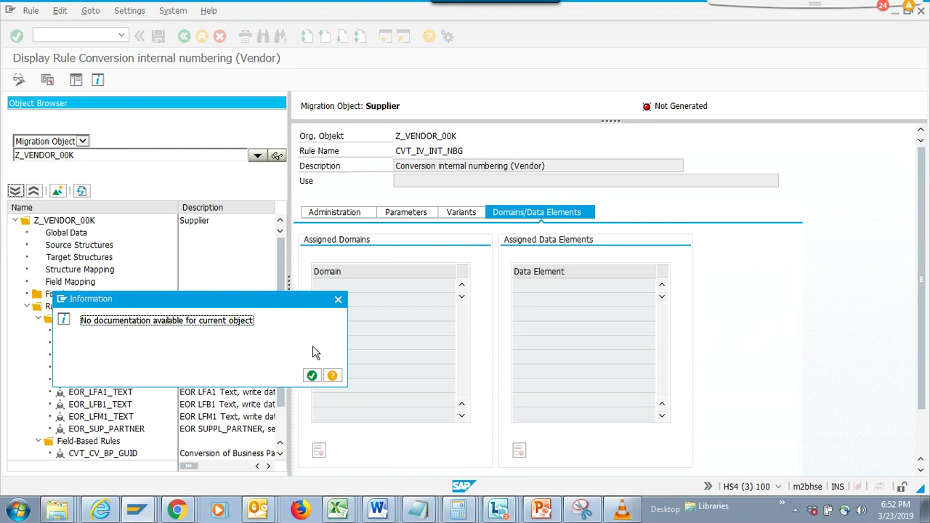
left_click(312, 375)
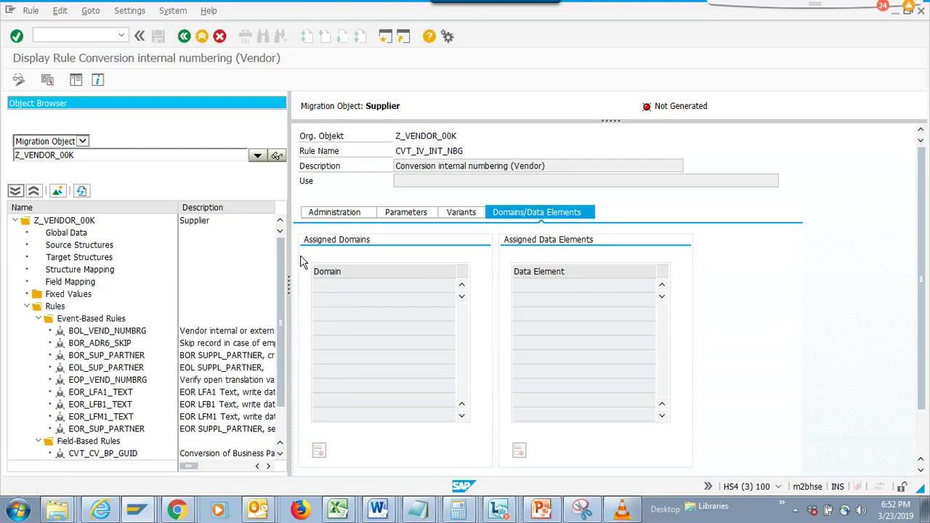
left_click(33, 12)
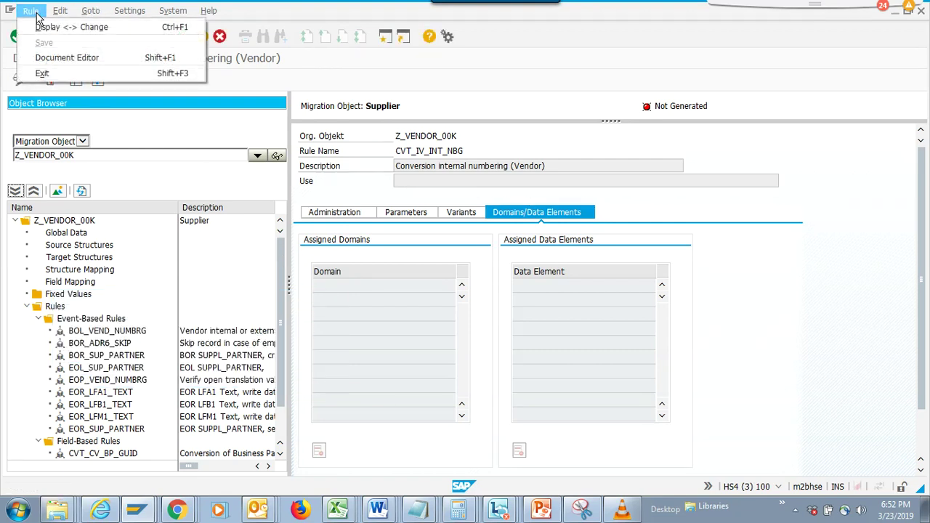
mouse_move(92, 16)
mouse_move(141, 16)
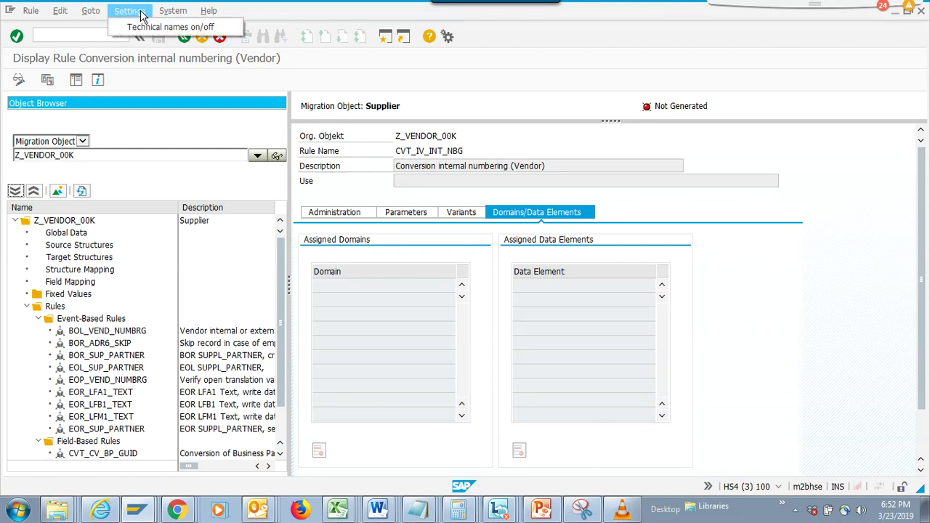
mouse_move(173, 11)
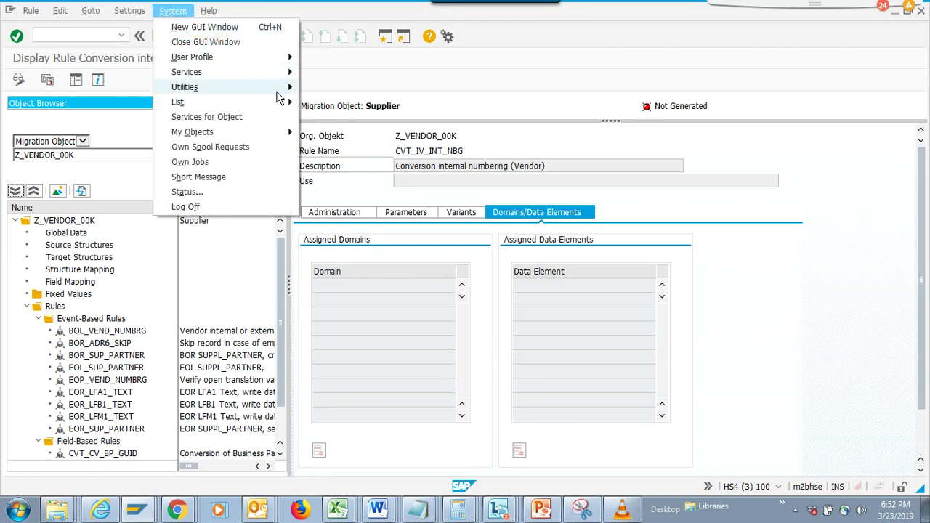
left_click(383, 83)
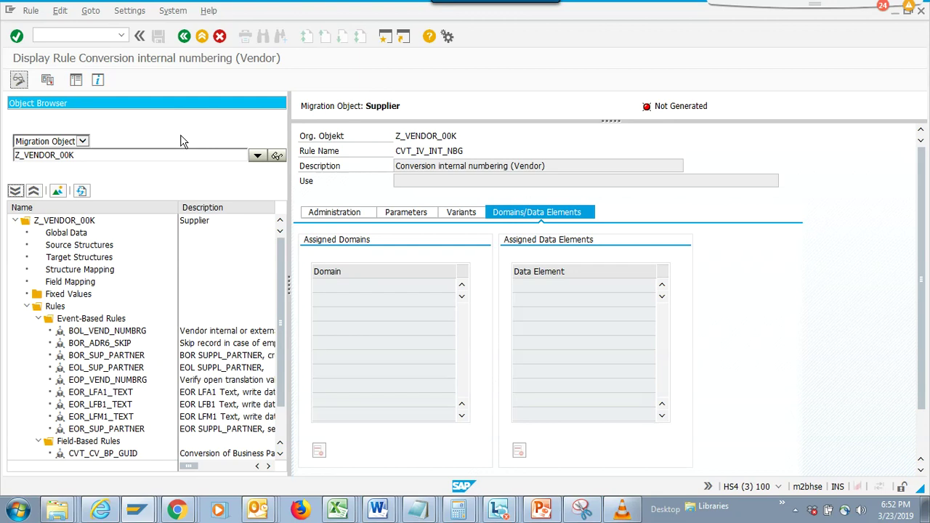
Switch rule CVT_IV_INT_NBG to change mode, try to create its documentation in the document editor, and leave the editor without entering text.
left_click(20, 80)
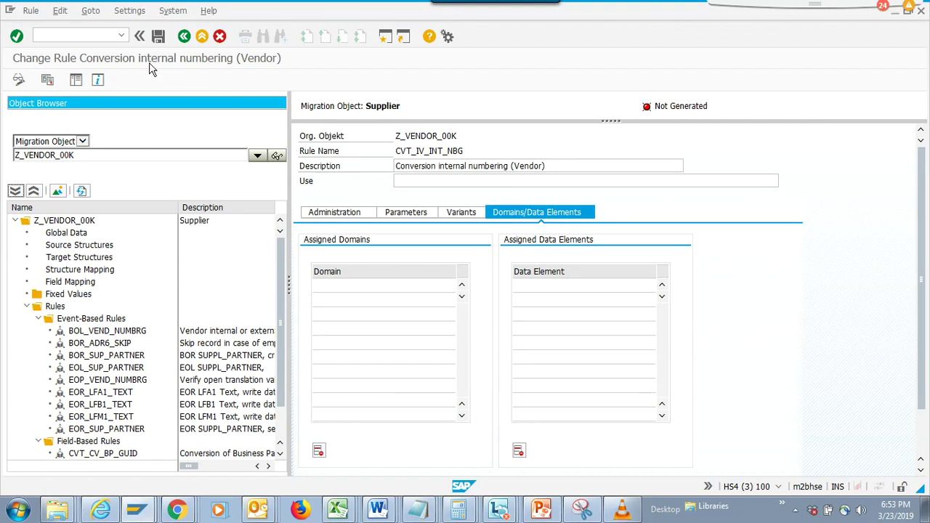
left_click(31, 10)
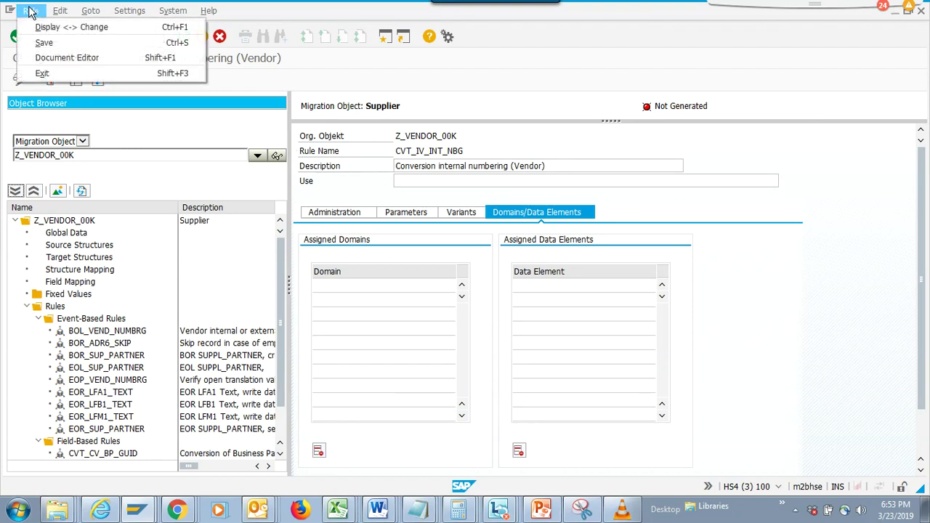
left_click(47, 58)
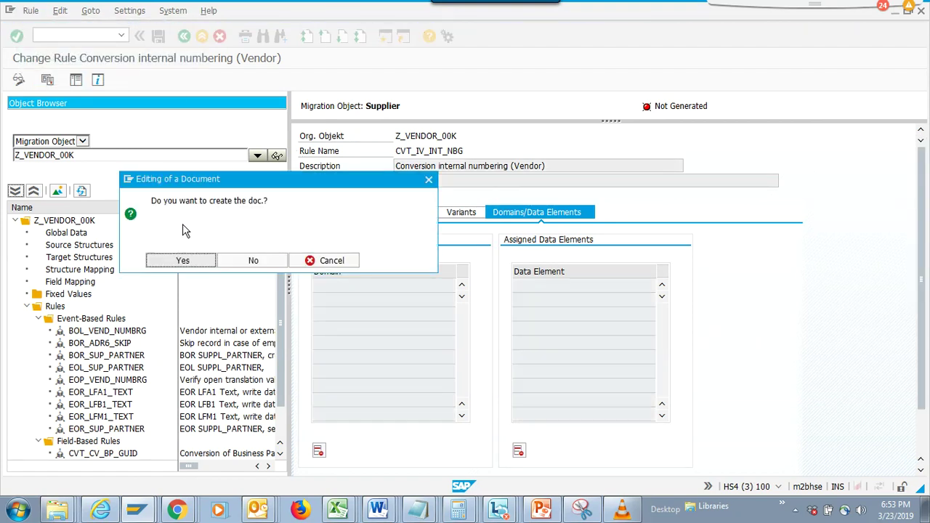
left_click(183, 261)
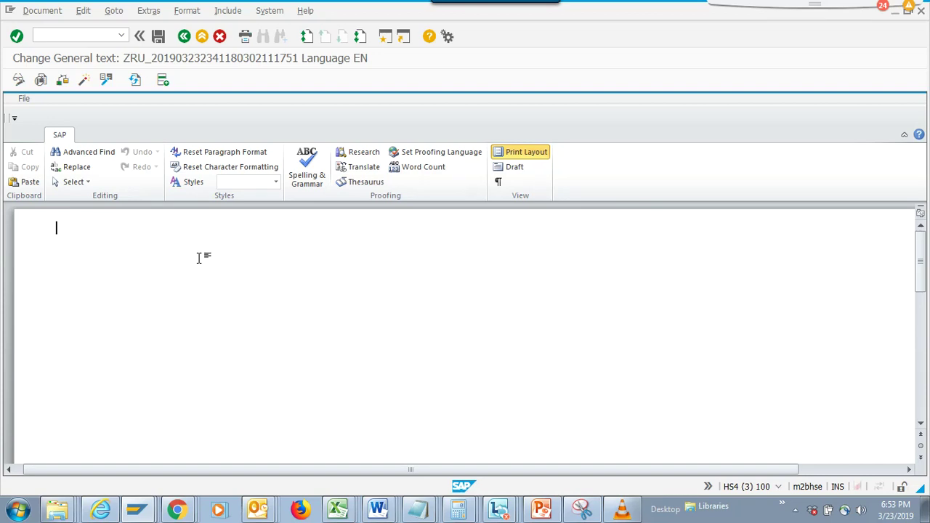
left_click_drag(920, 258, 927, 215)
left_click(184, 37)
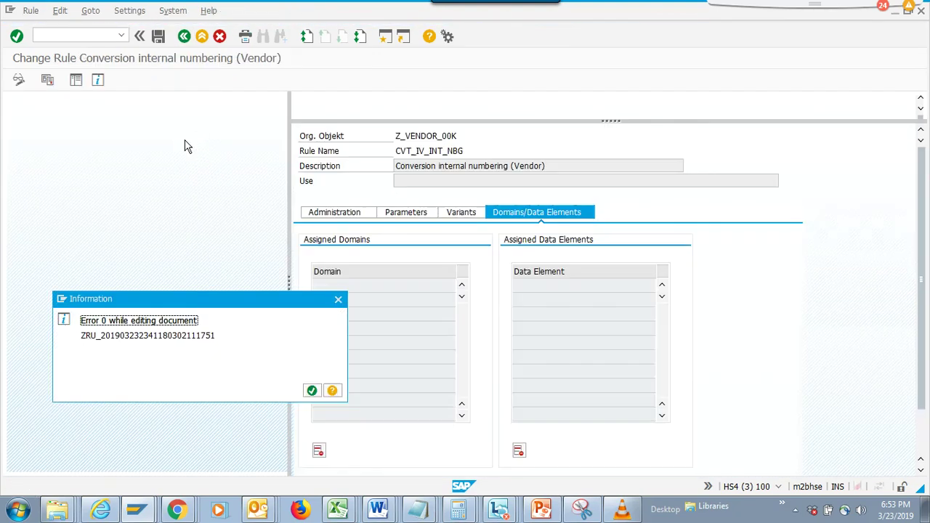
left_click(338, 300)
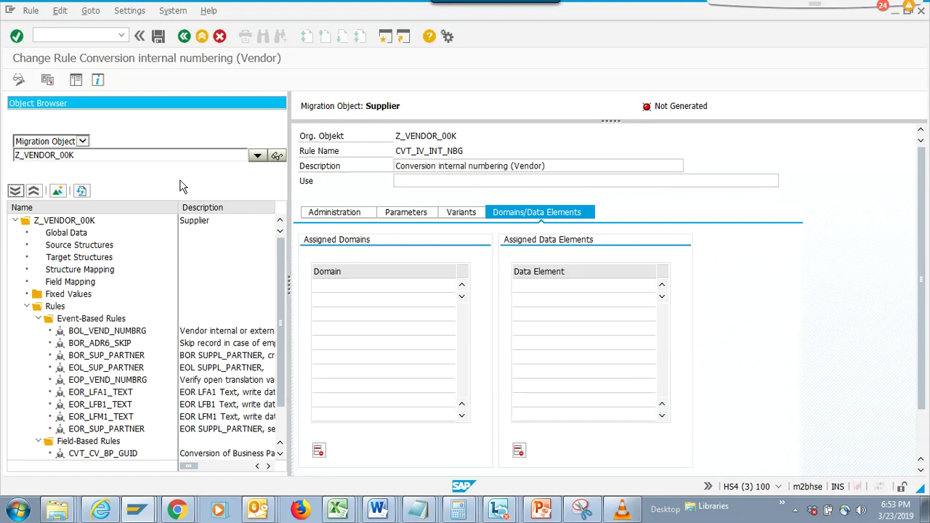
left_click(31, 10)
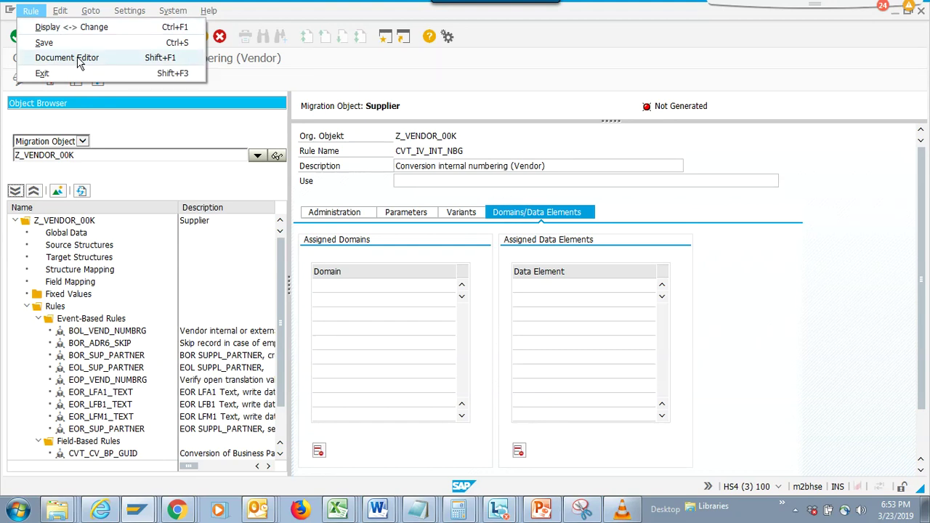
left_click(228, 133)
Restart LTMOM - Migration Object Modeler and open the Accounts payable (Vendor) open item object from project Full Data.
left_click(184, 36)
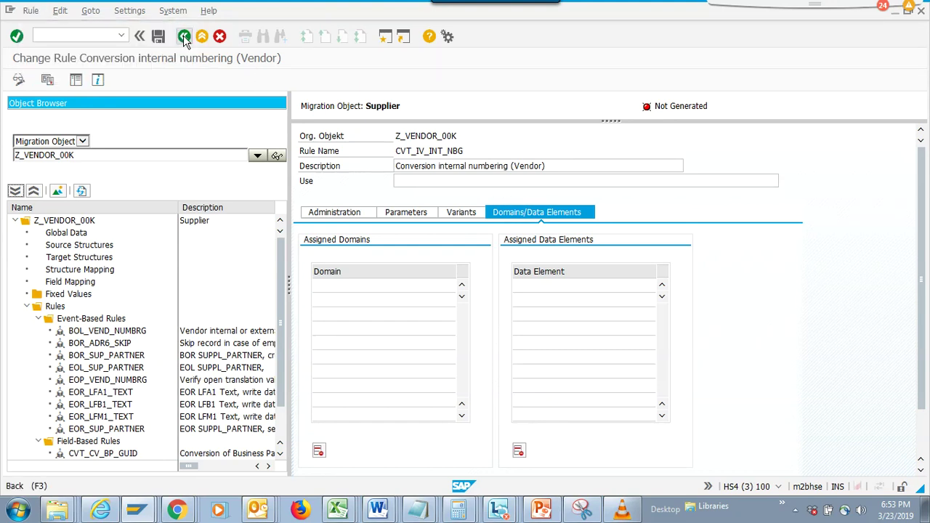
double_click(142, 124)
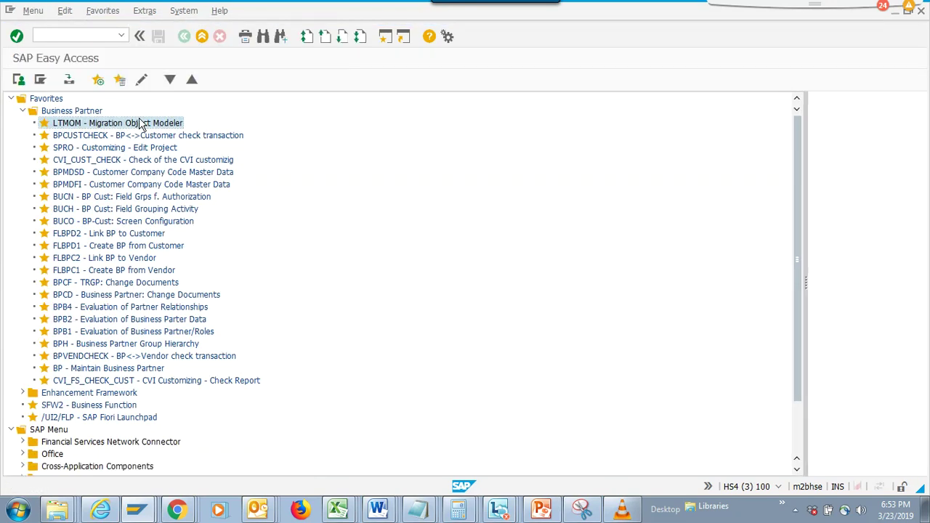
left_click(276, 158)
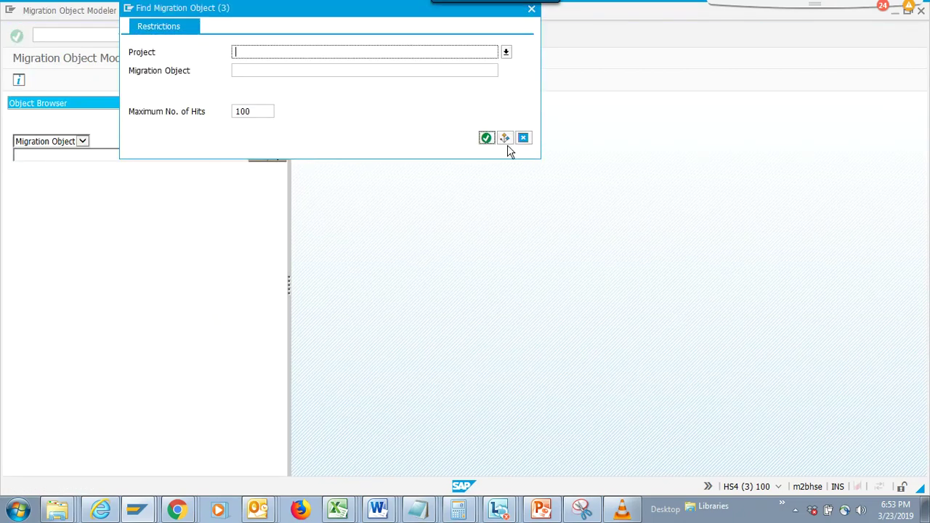
left_click(486, 138)
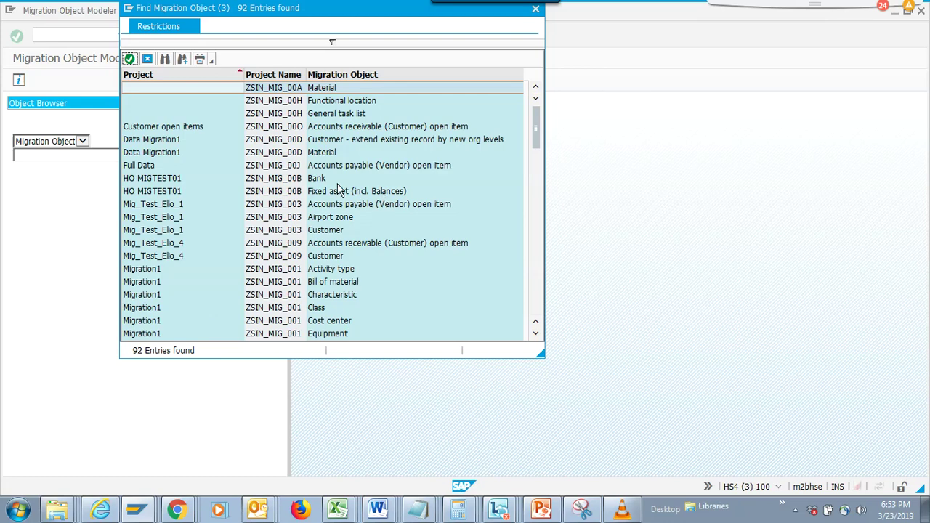
double_click(362, 171)
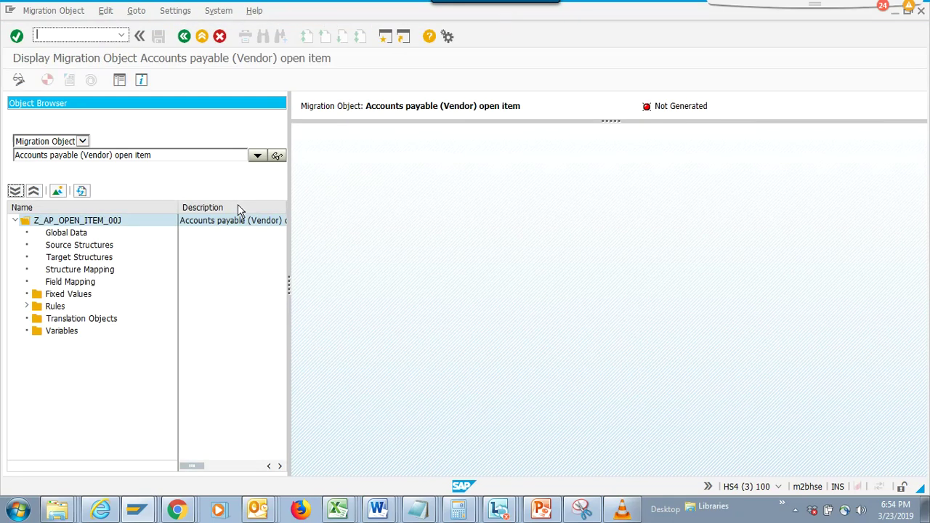
Display the migration object's global data and the fields of its source structure S_BSIK.
left_click(82, 232)
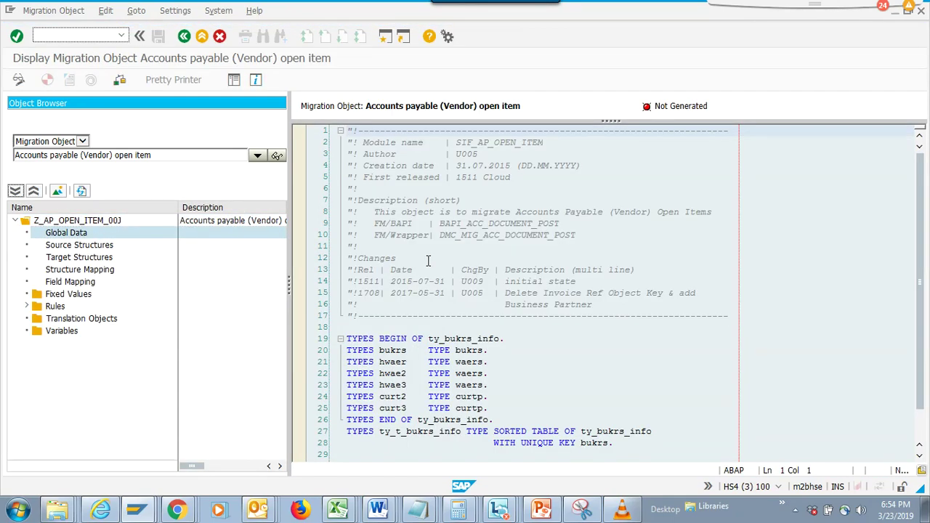
left_click(100, 247)
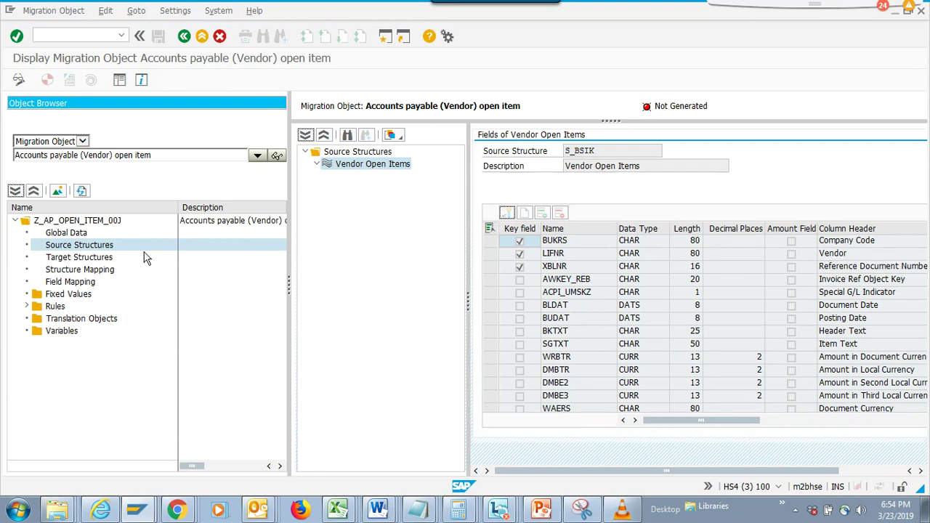
left_click(95, 262)
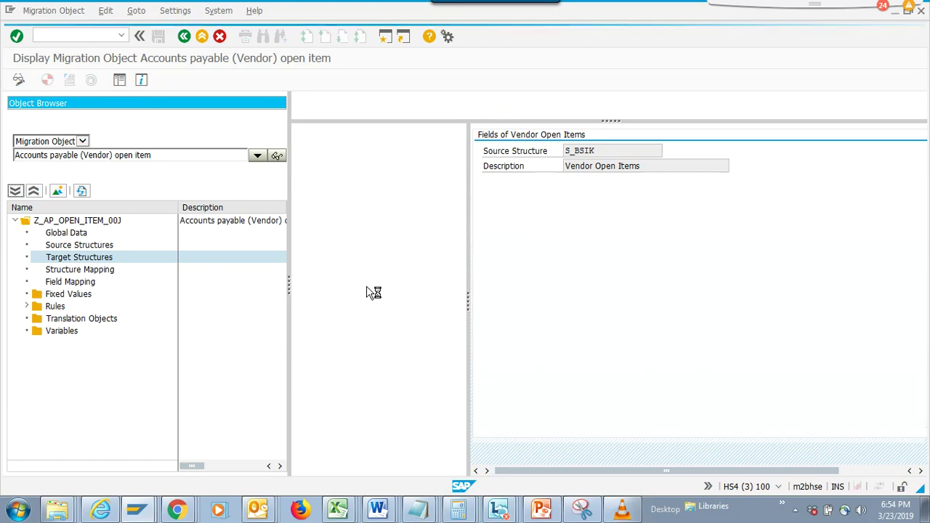
left_click(102, 245)
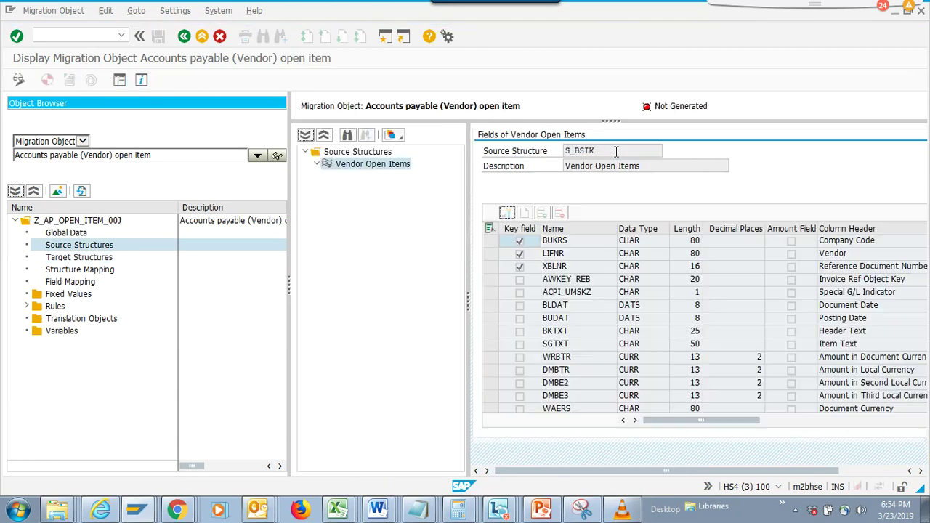
left_click_drag(614, 151, 520, 154)
Display the target structures and view the structure mapping details of G/L account item and Vendor Item.
left_click(101, 259)
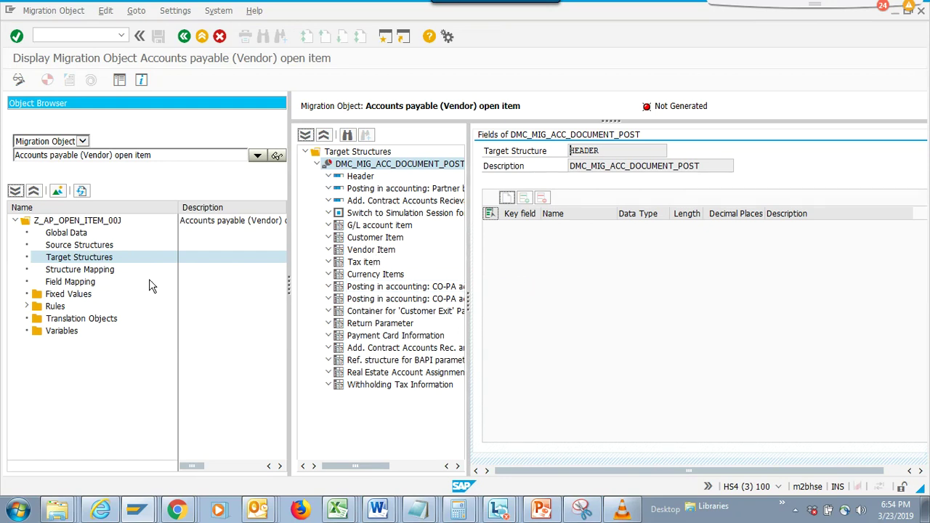
left_click(73, 271)
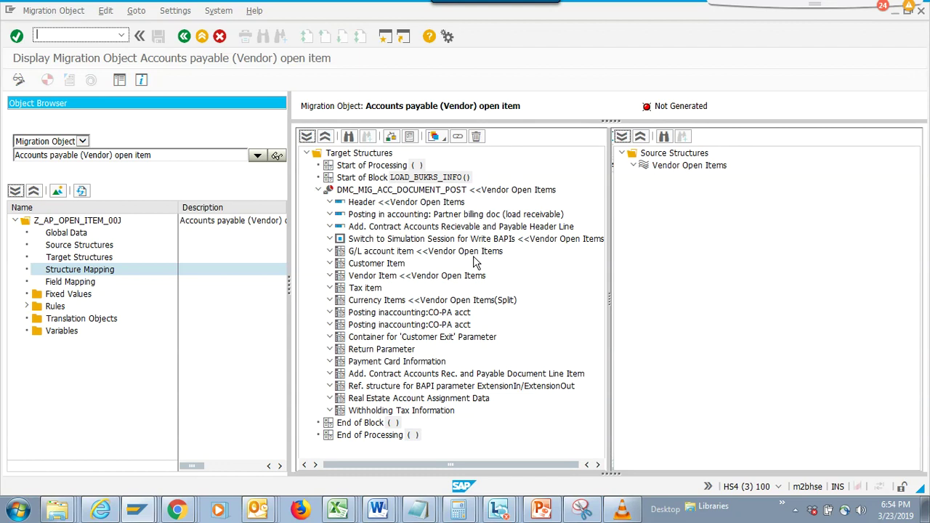
double_click(338, 252)
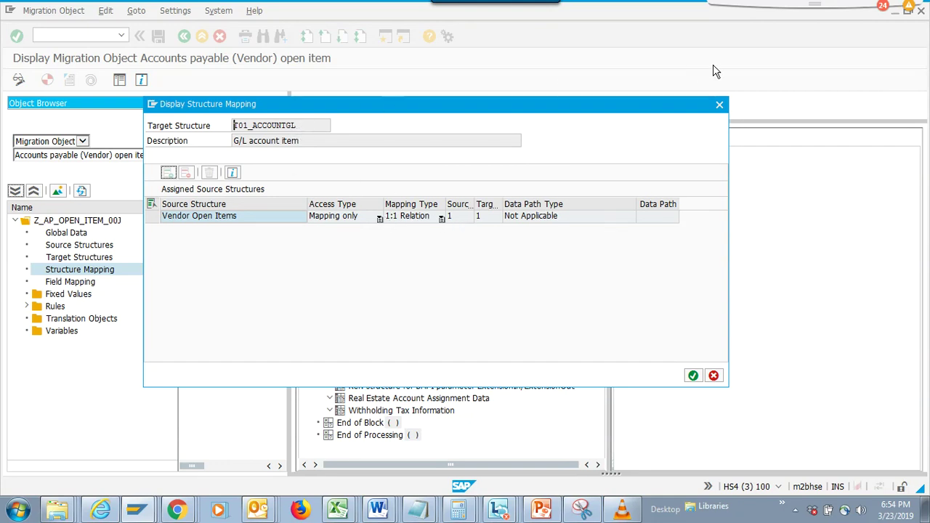
left_click(719, 104)
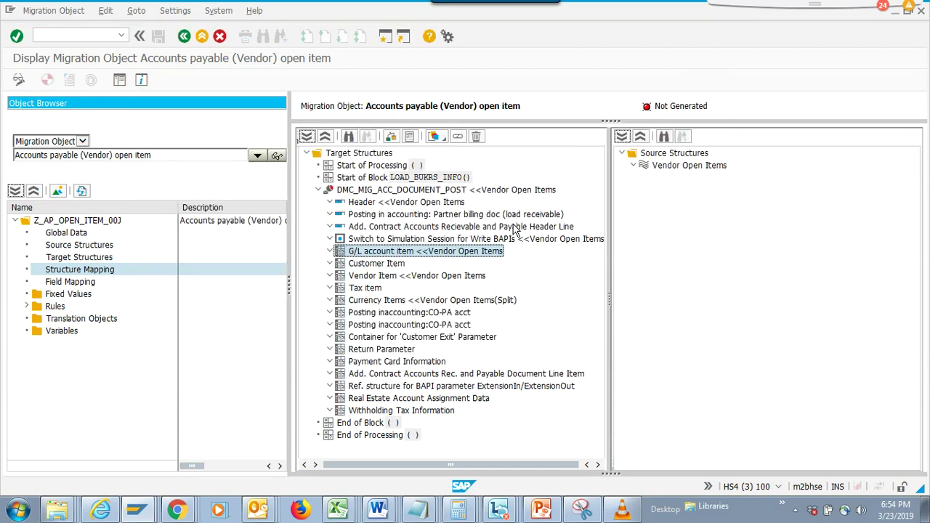
left_click(671, 173)
left_click(671, 173)
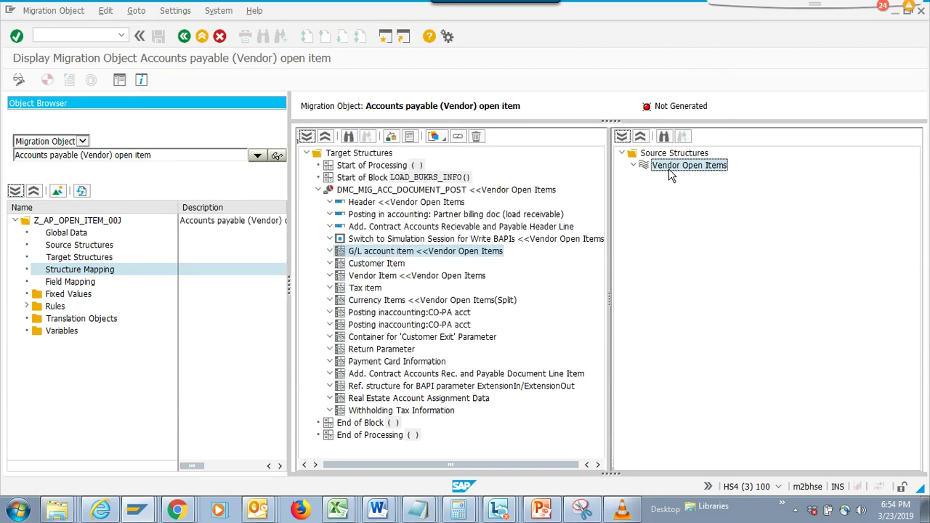
double_click(350, 274)
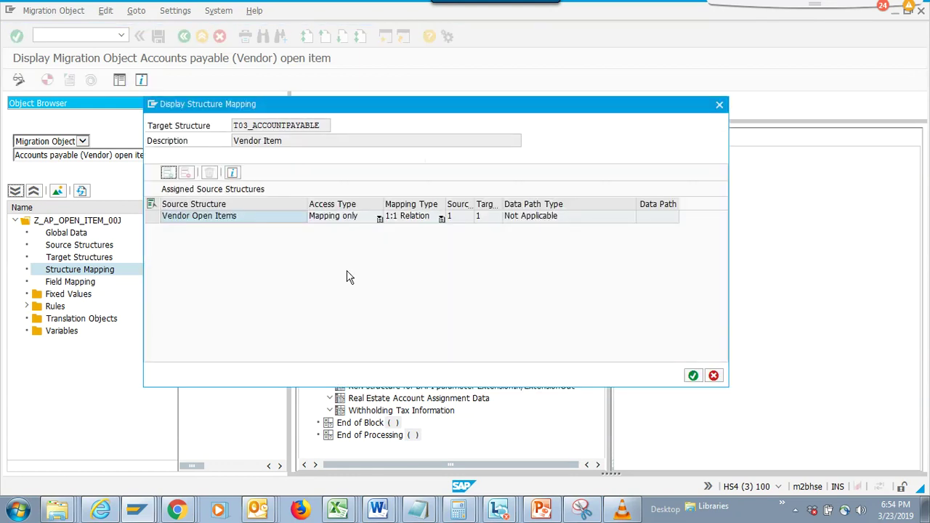
left_click(720, 105)
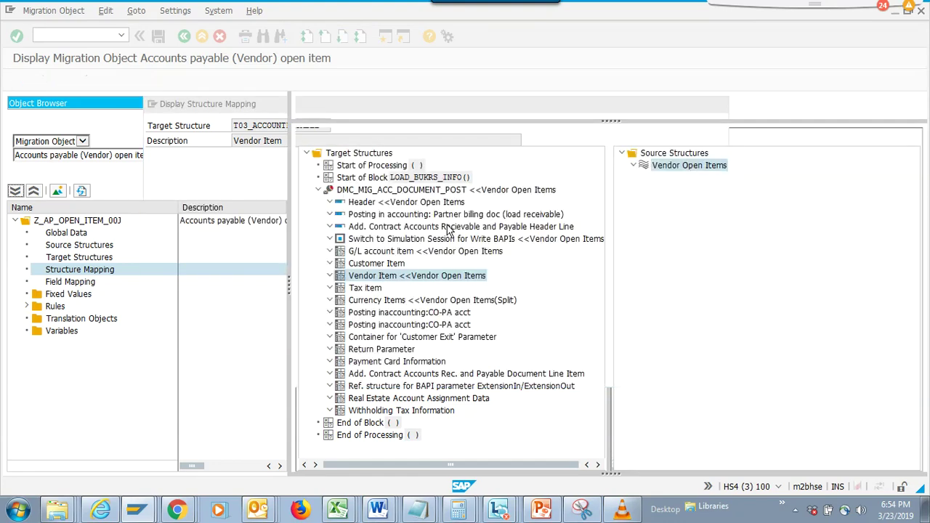
Display the field mapping with a wider target structure area and view the rule assigned to Document Date in Document.
left_click(76, 282)
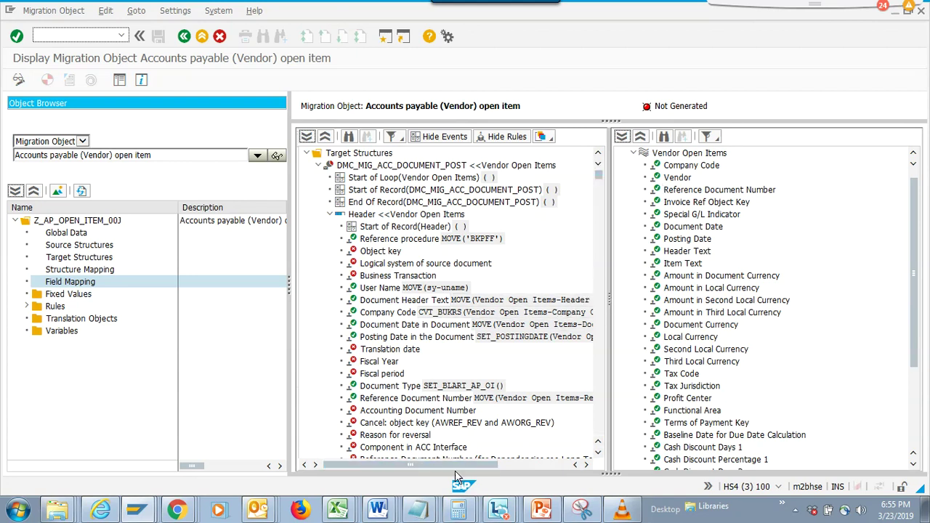
left_click_drag(609, 307, 749, 304)
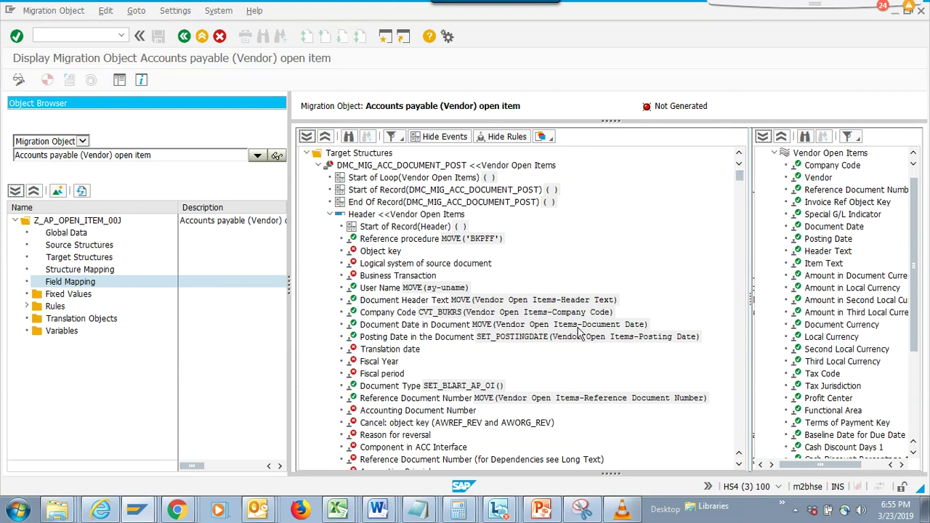
double_click(385, 325)
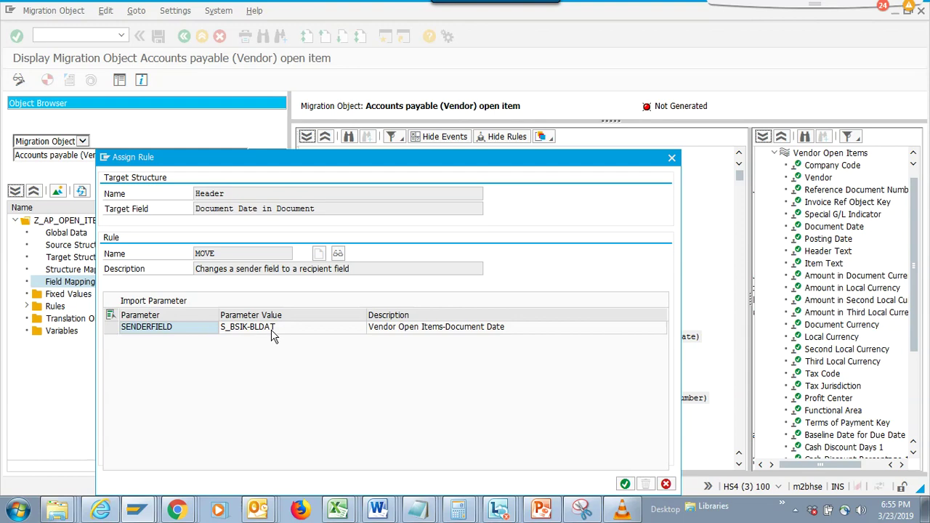
View the list of transfer rules available for the Document Date in Document field, leaving the assigned rule as it is.
key("Return")
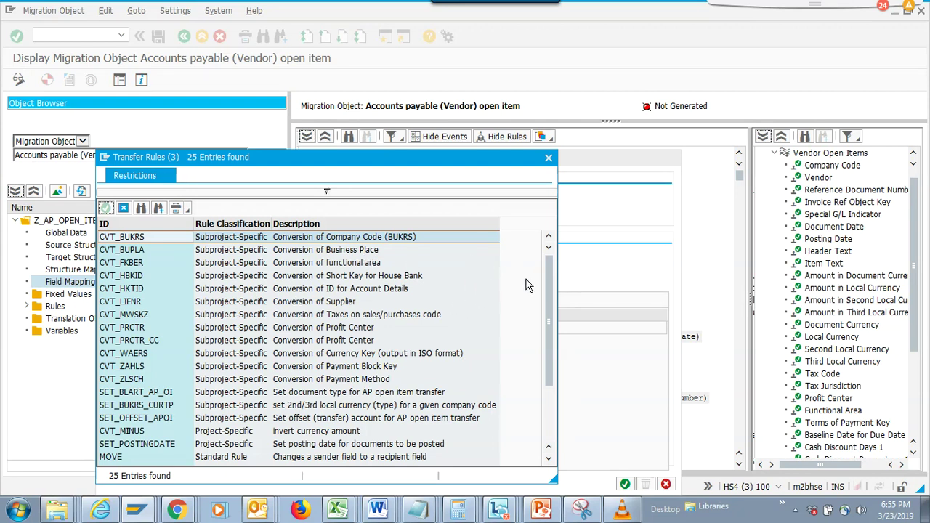
left_click_drag(550, 277, 558, 311)
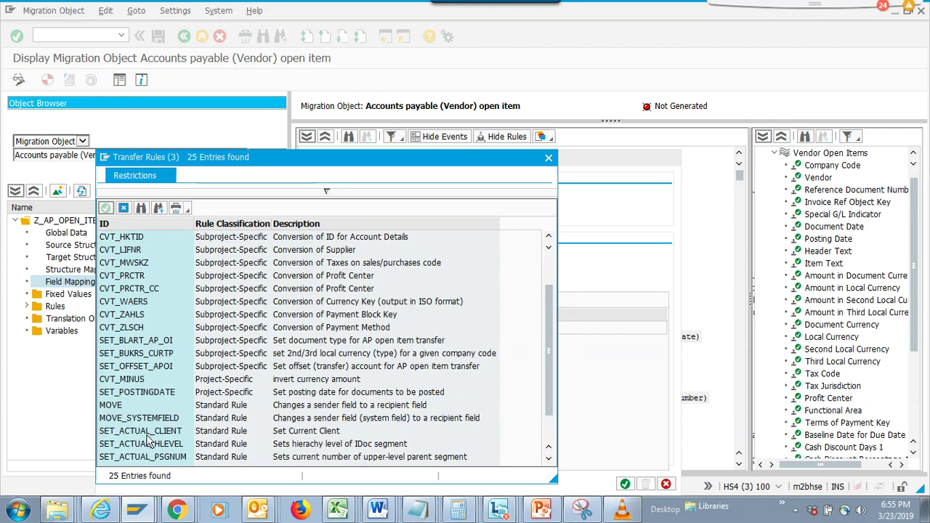
left_click(549, 158)
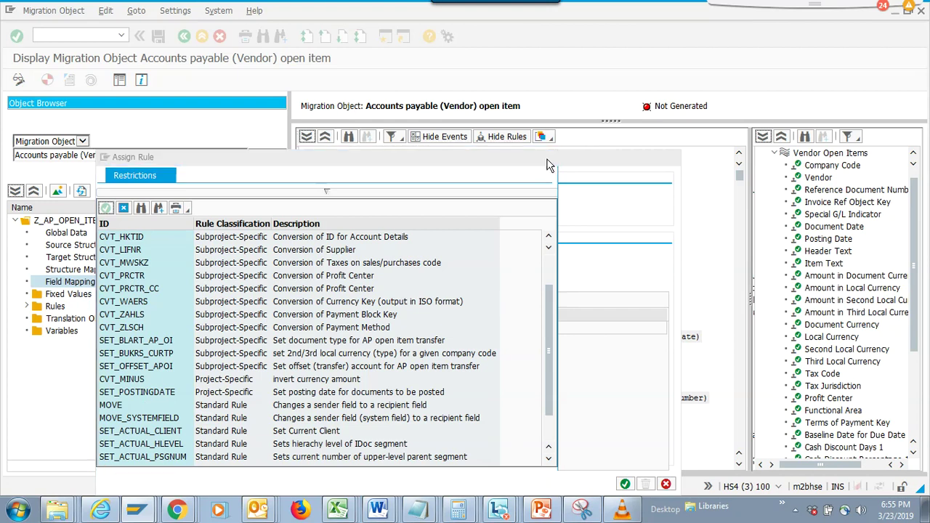
left_click(674, 159)
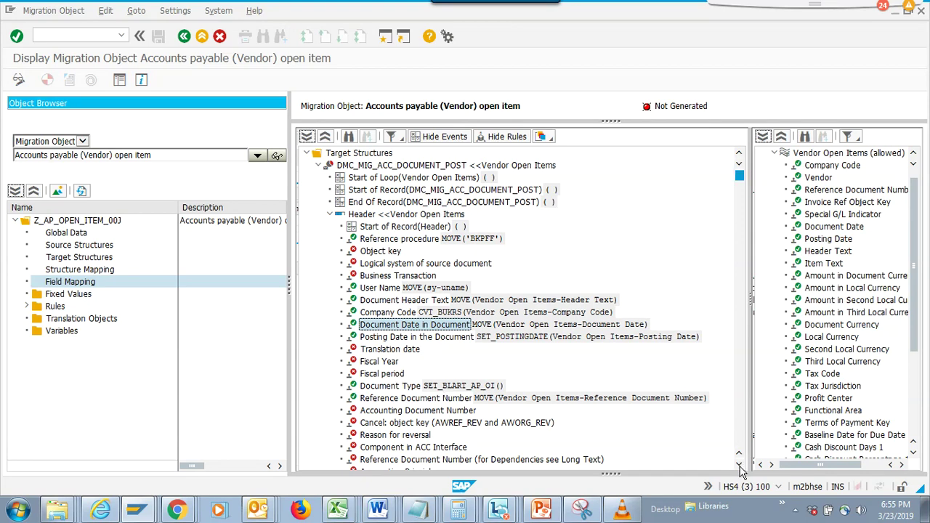
View the rule assigned to Invoice Ref.: Object Key and examine the field mappings down to the G/L account item structure.
scroll(740, 466, "down", 4)
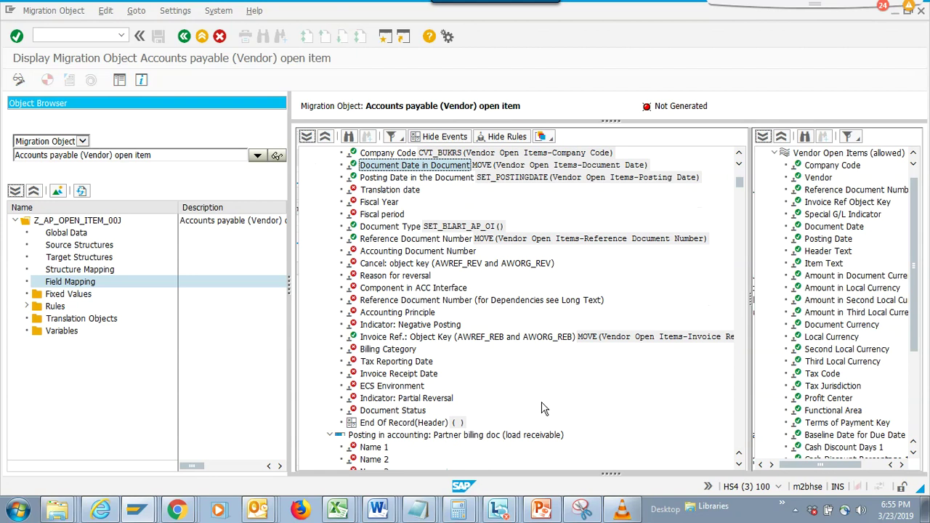
double_click(424, 338)
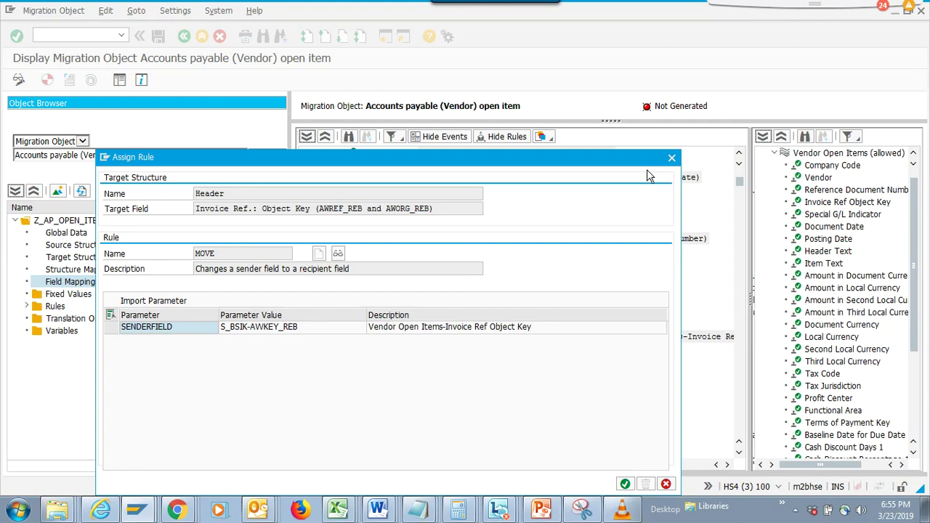
left_click(671, 157)
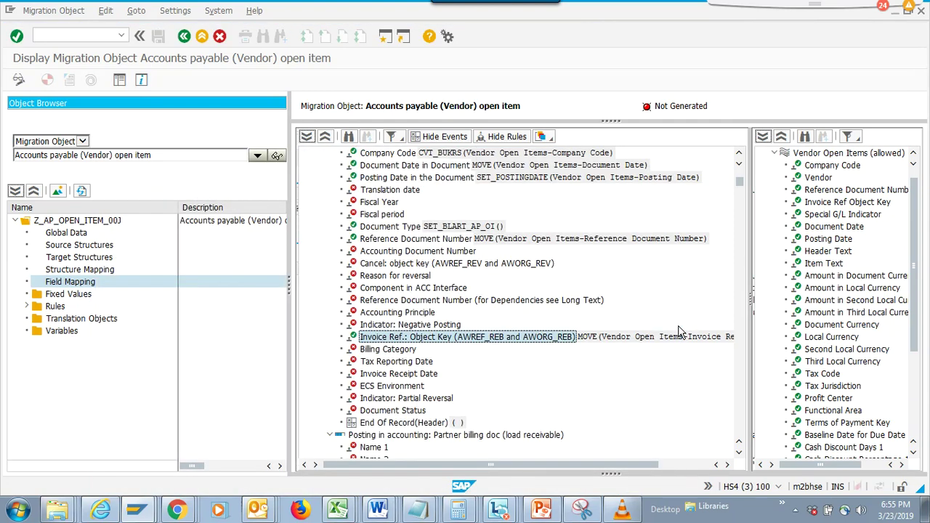
left_click(739, 452)
scroll(739, 452, "down", 4)
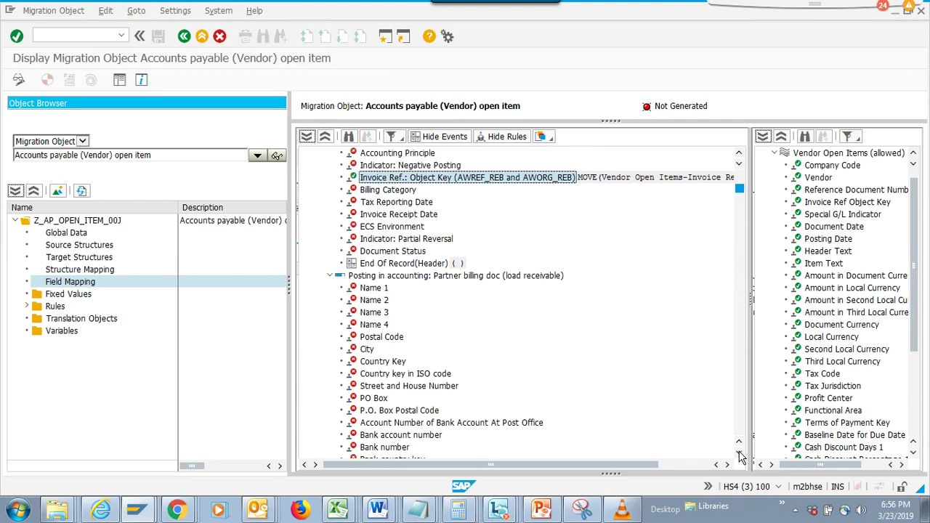
scroll(739, 453, "down", 8)
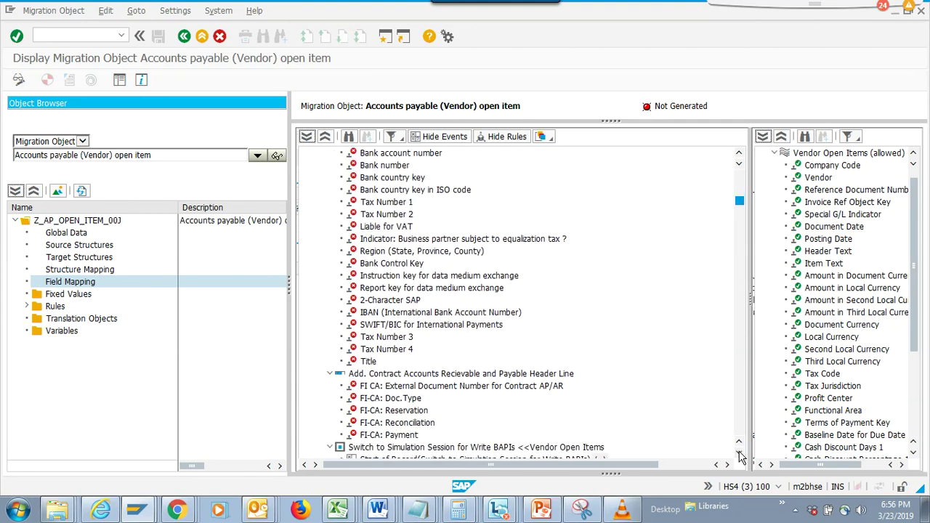
scroll(739, 453, "down", 5)
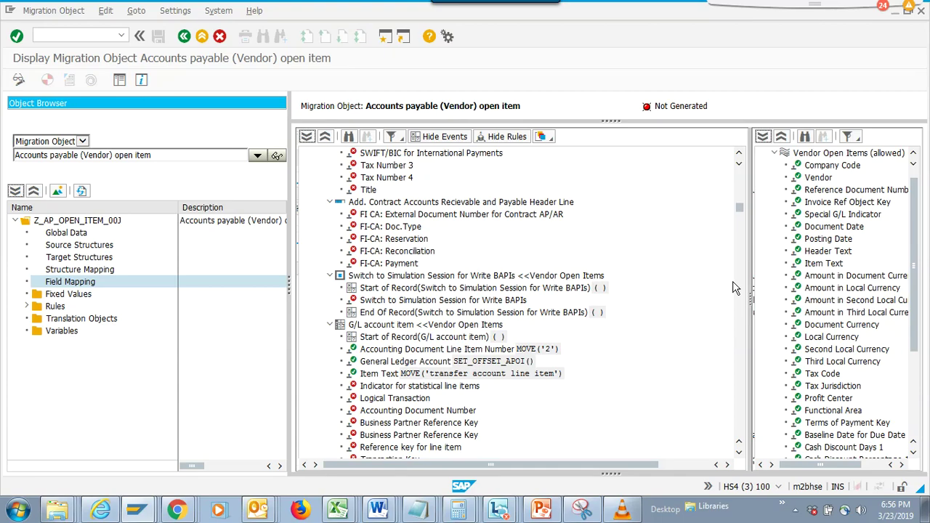
left_click_drag(739, 209, 740, 175)
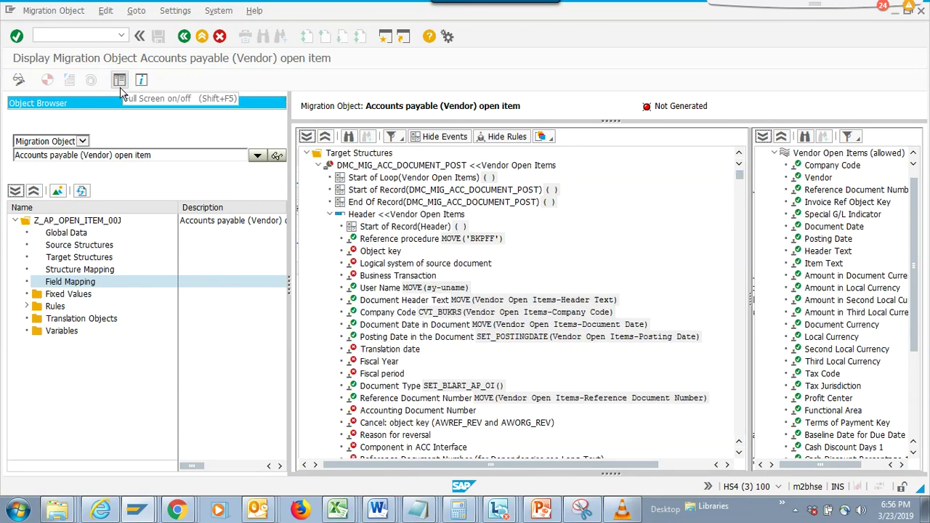
Switch the technical names in the field mapping on and back off.
left_click(106, 11)
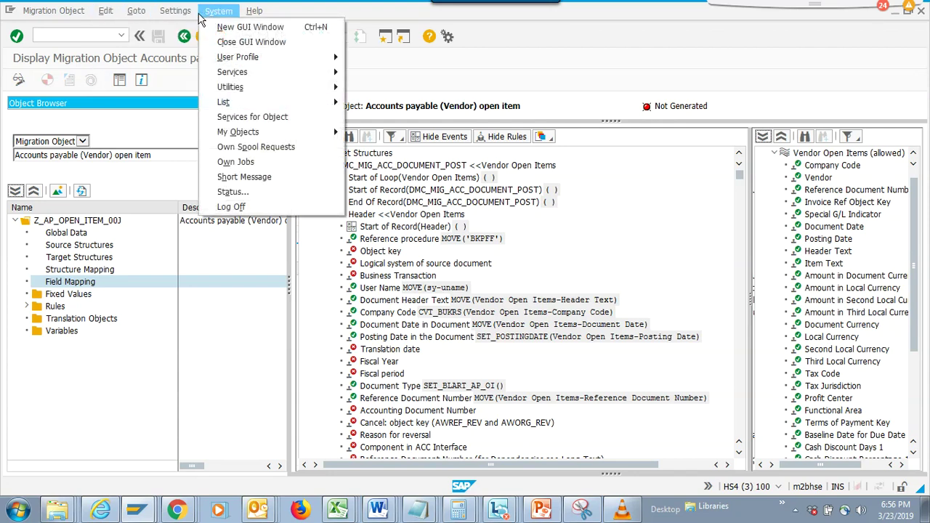
left_click(190, 27)
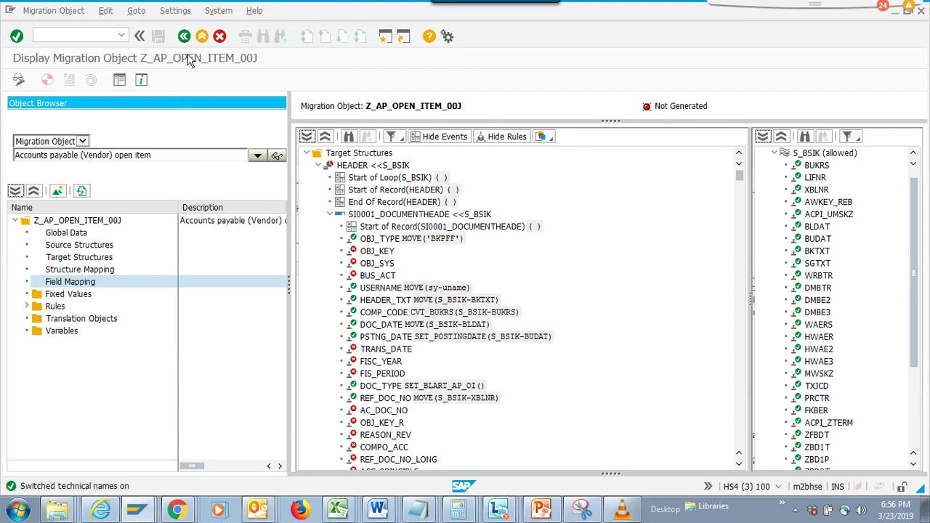
left_click(177, 11)
left_click(187, 27)
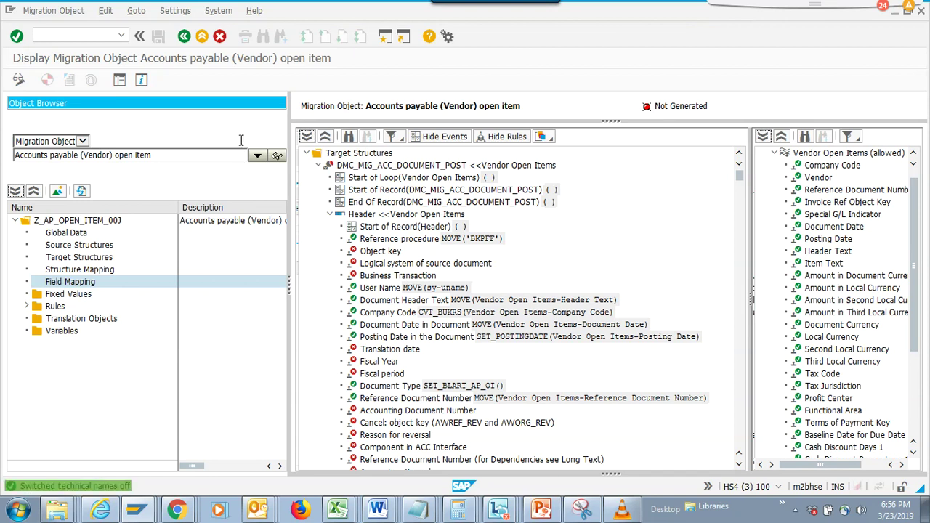
left_click(71, 13)
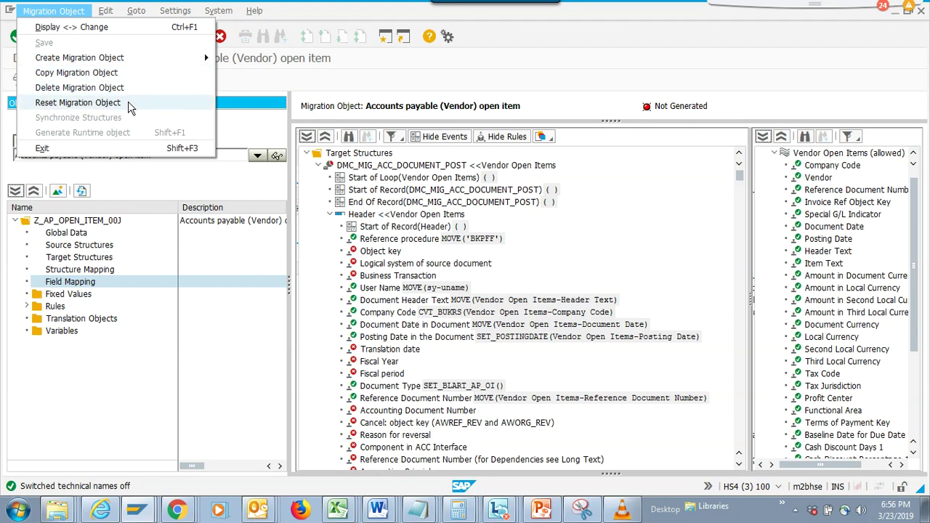
Expand the Rules folder and go through its event-based, field-based and internal rules, then the Translation Objects and Variables folders.
left_click(27, 306)
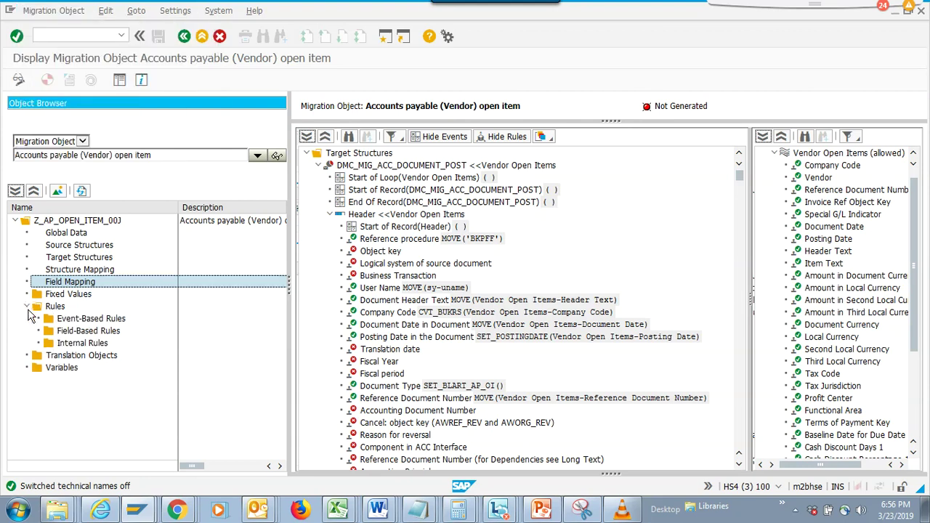
left_click(80, 321)
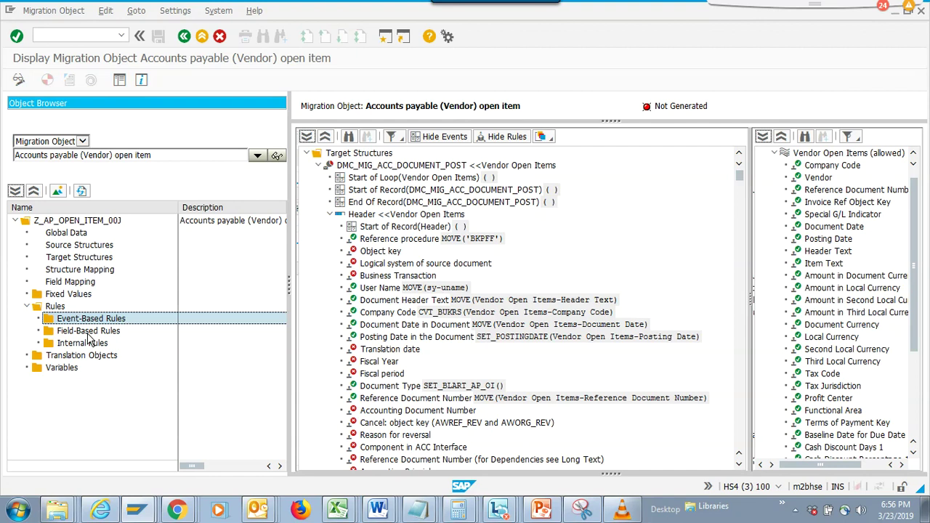
left_click(88, 333)
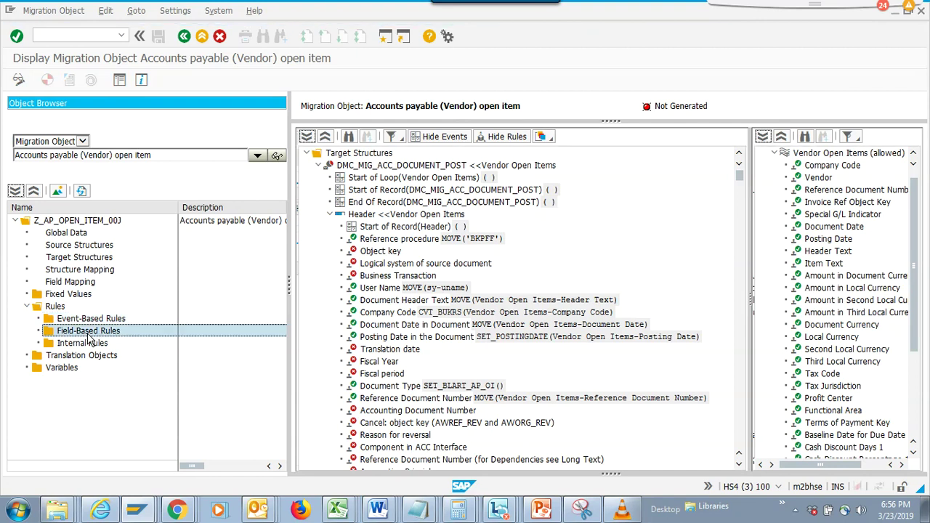
left_click(80, 345)
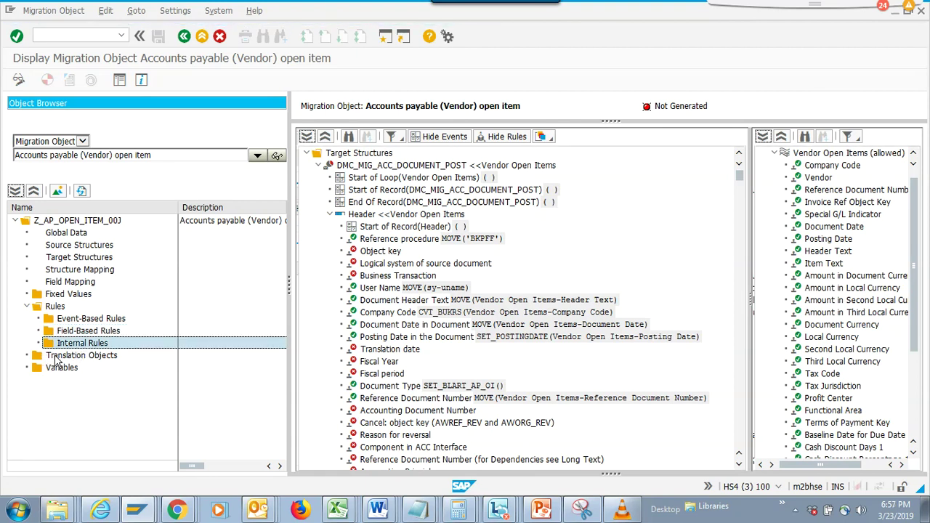
left_click(60, 357)
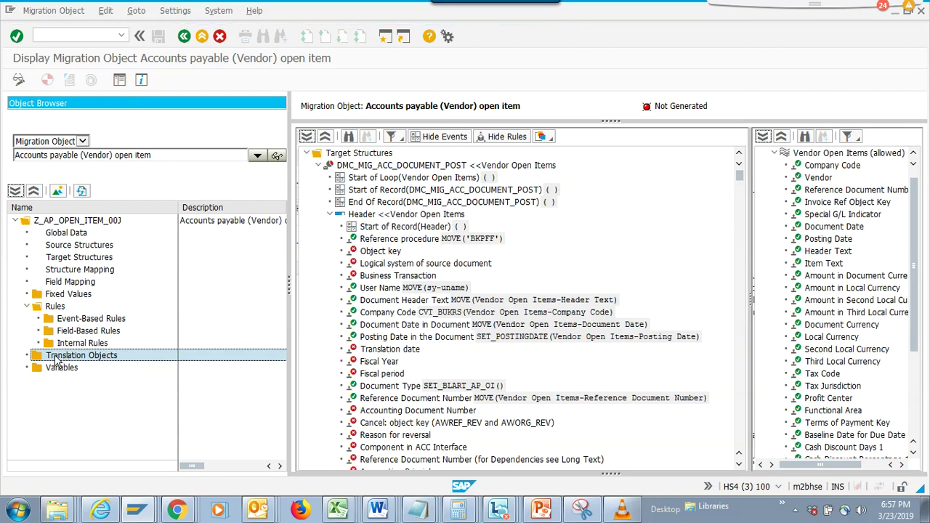
left_click(58, 368)
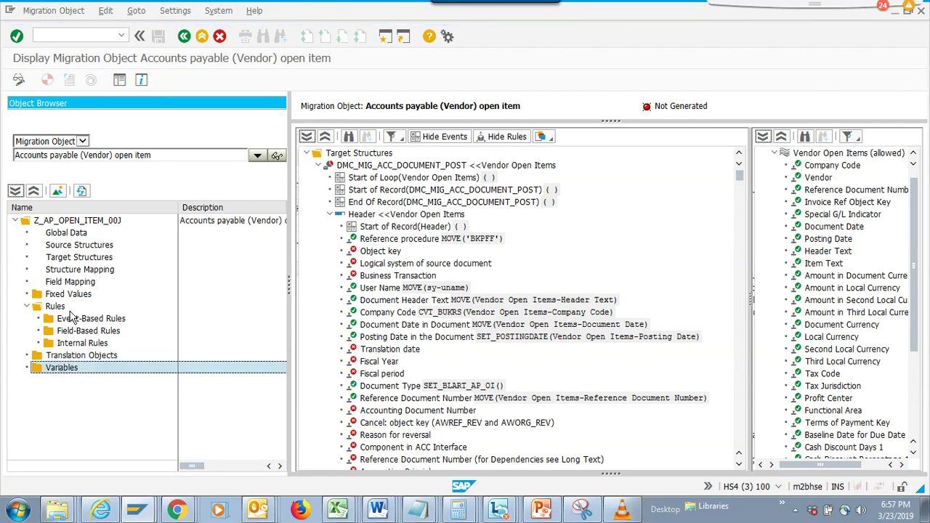
Display the field and structure mappings, the overview of object models and advanced activities, and the target structures.
left_click(70, 283)
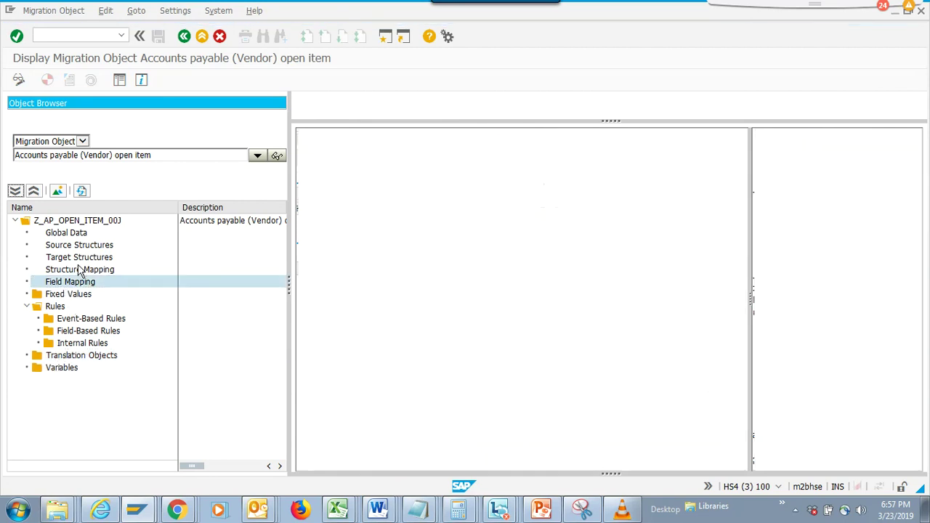
left_click(80, 270)
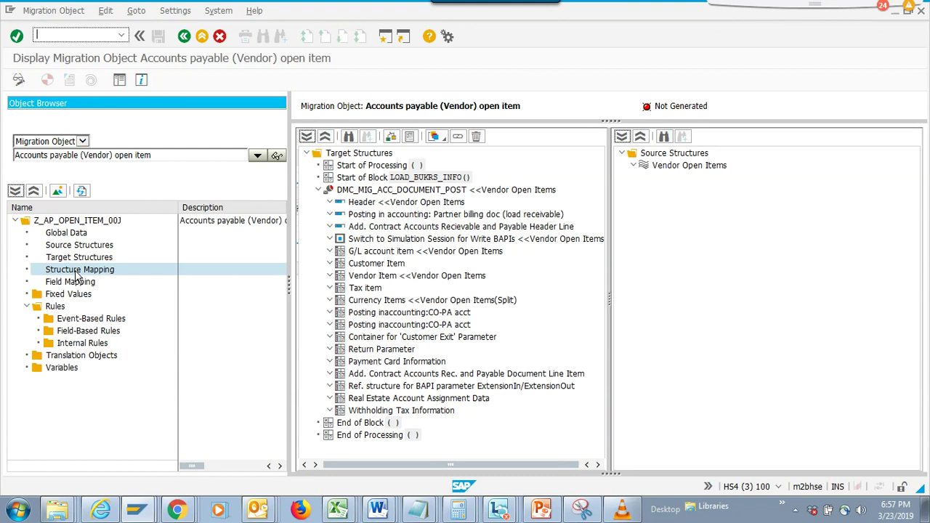
left_click(58, 191)
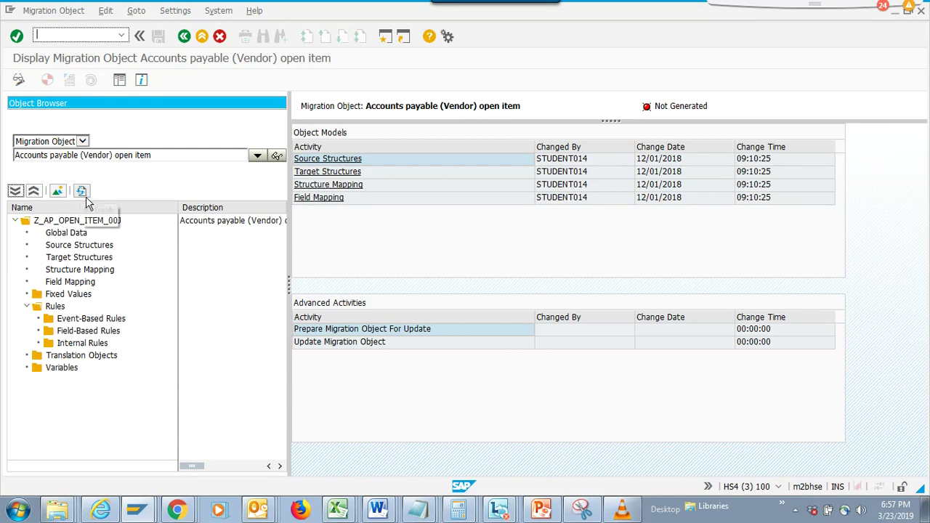
double_click(80, 258)
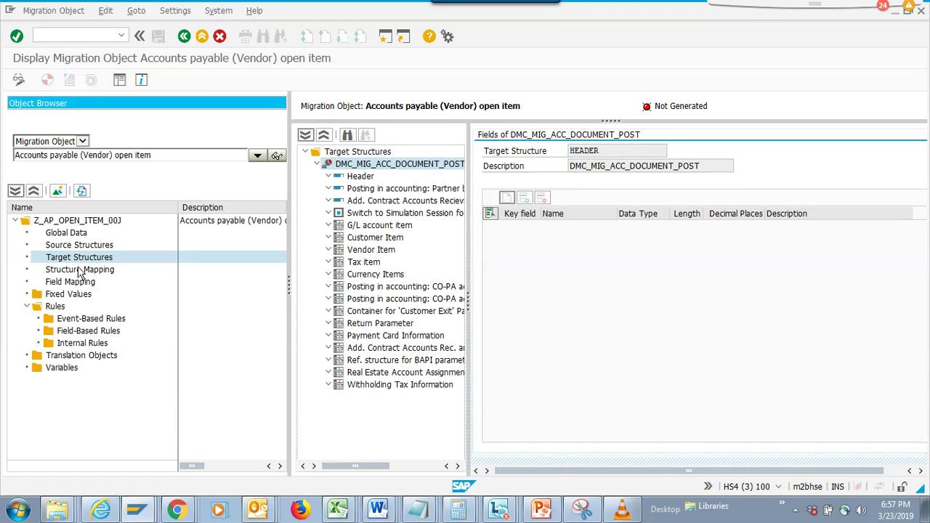
Switch the Accounts payable (Vendor) open item object to change mode, generate its runtime object and review the generation messages.
left_click(20, 81)
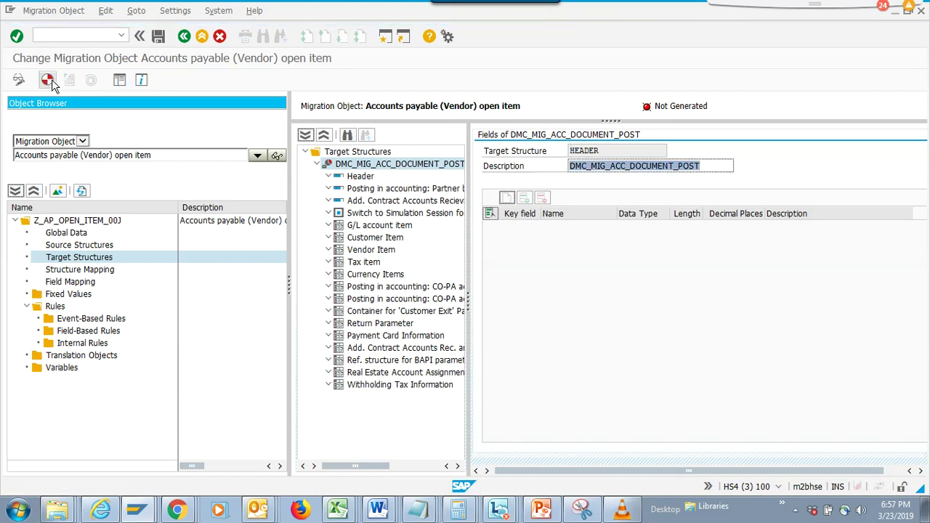
left_click(51, 81)
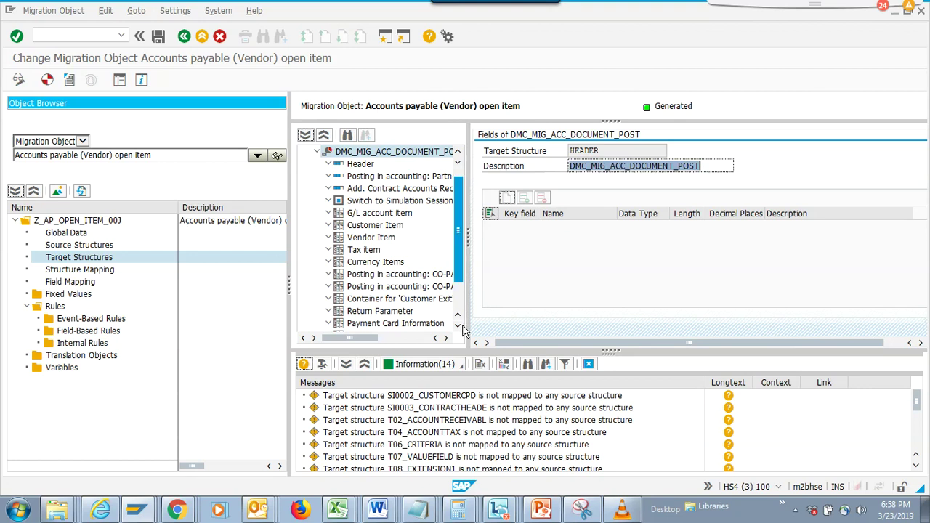
left_click_drag(919, 392, 921, 439)
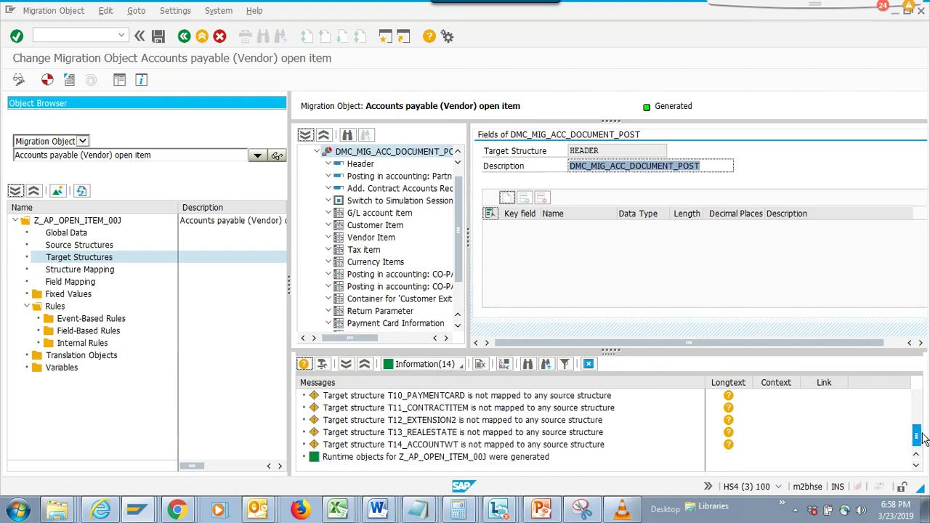
left_click_drag(919, 437, 918, 398)
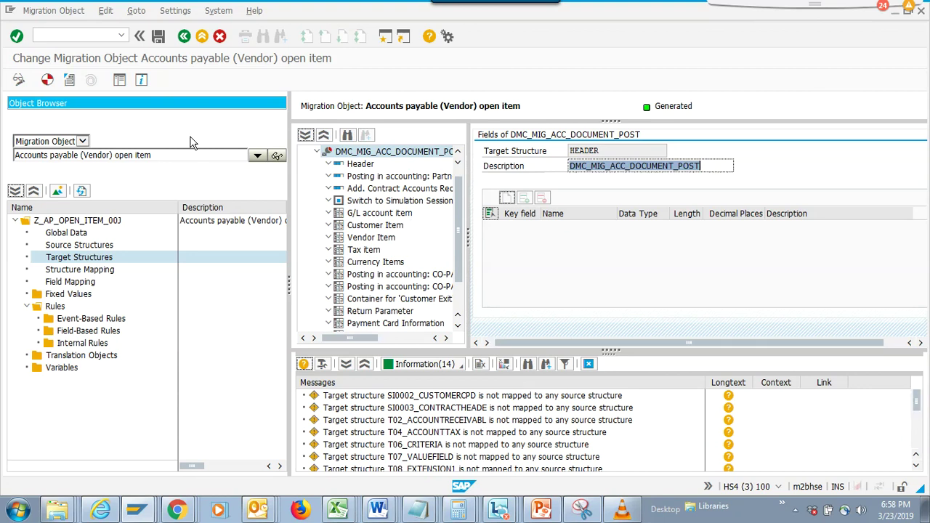
left_click(96, 223)
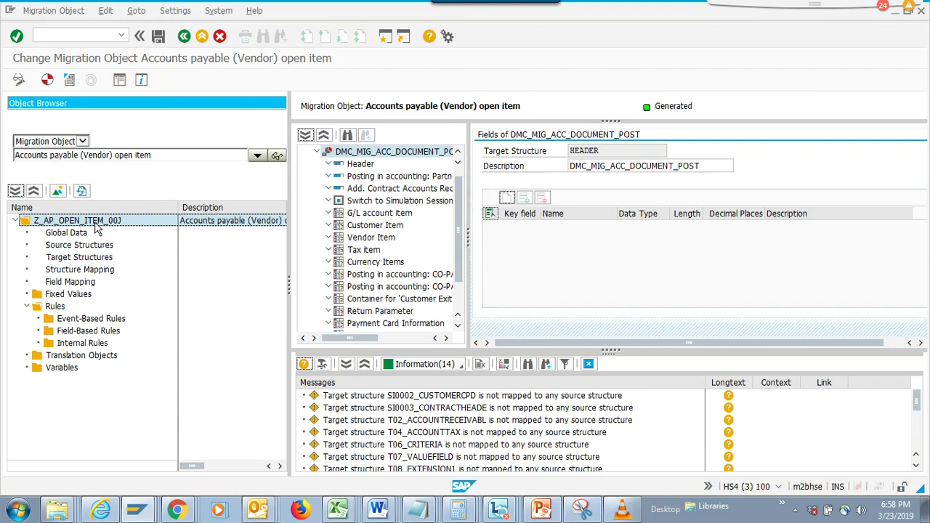
left_click(70, 10)
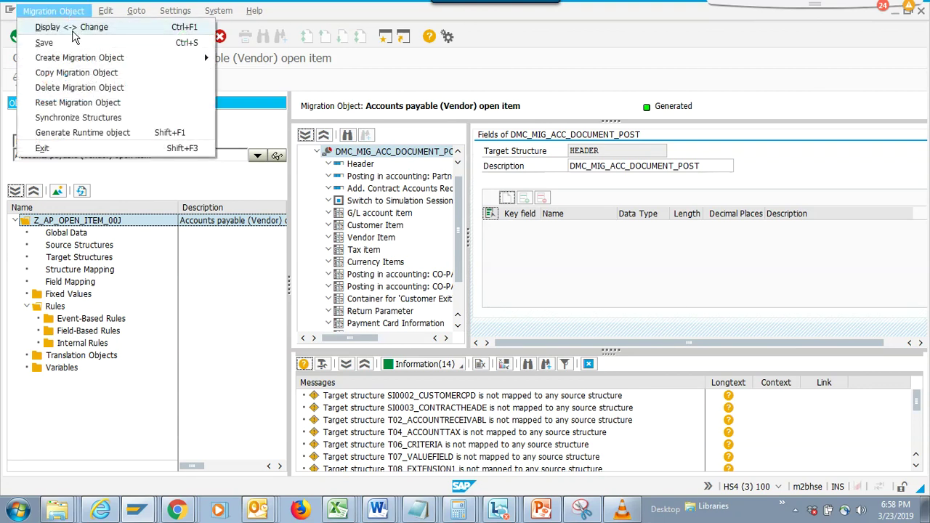
left_click(73, 32)
left_click(219, 272)
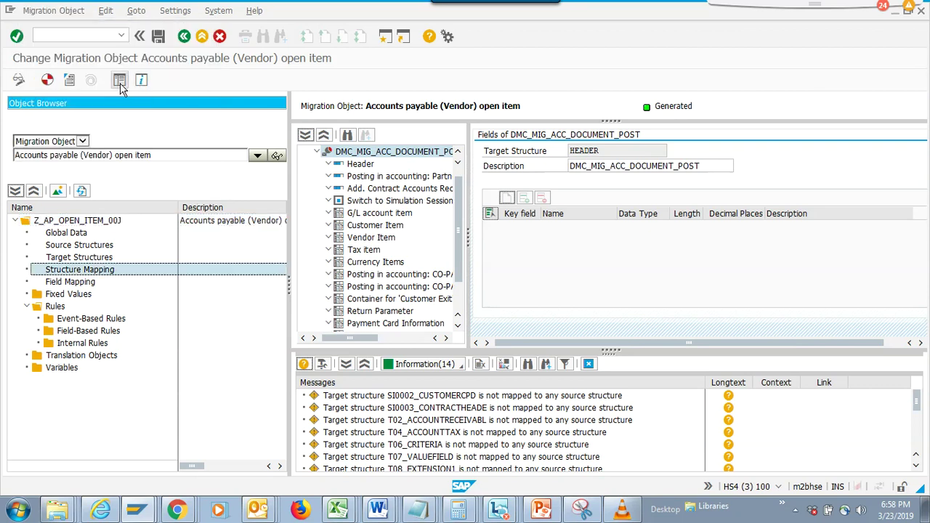
Display the function group generated for the migration object in the ABAP Editor and copy its name.
left_click(66, 82)
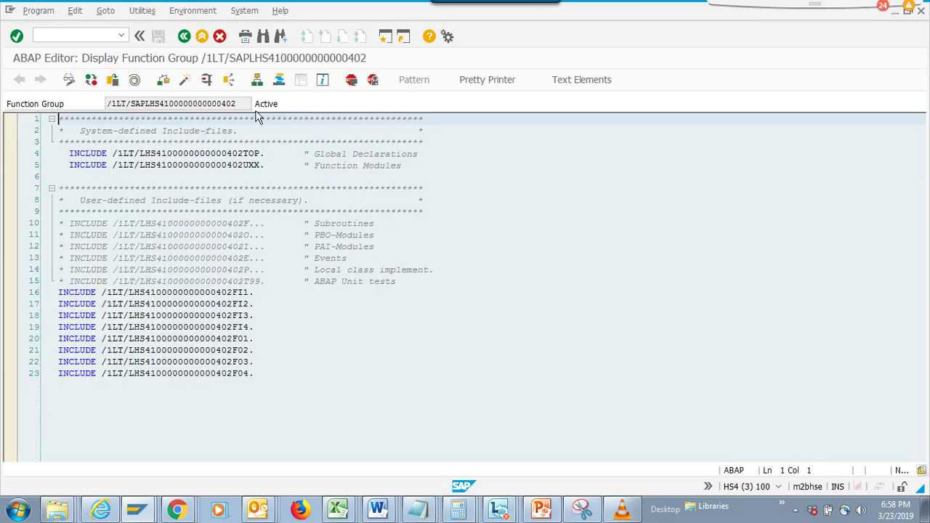
left_click_drag(247, 107, 2, 86)
key("ctrl+c")
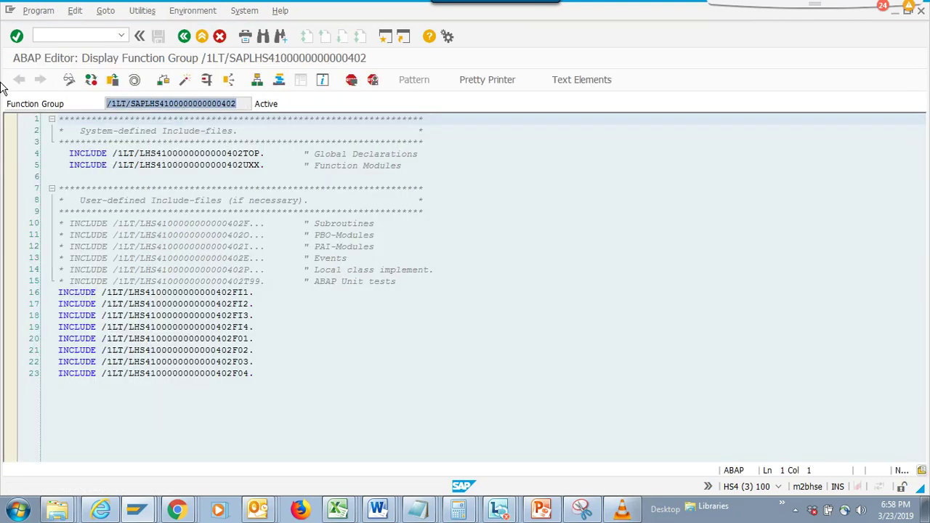
Switch to the SAP session showing the Class Builder and start transaction SE80 to open the Object Navigator.
left_click(136, 508)
left_click(160, 436)
left_click(84, 37)
type("/nse80")
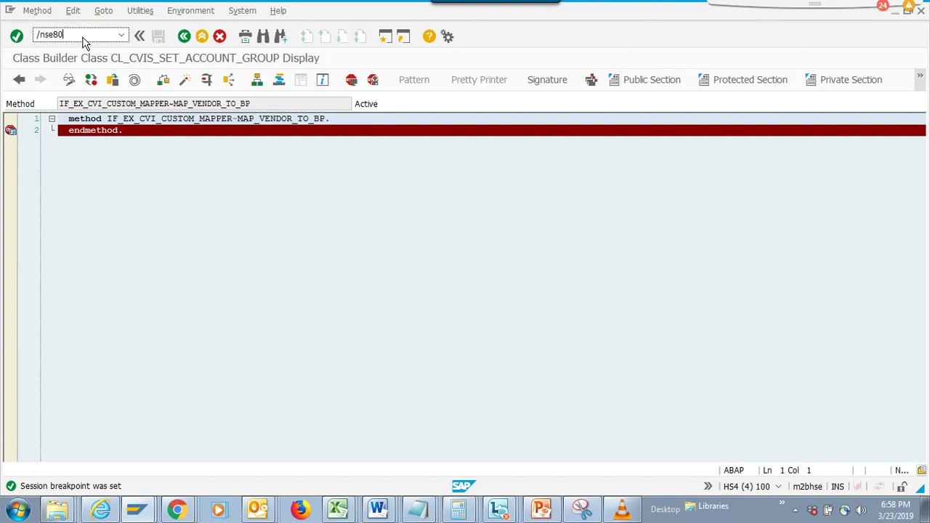
key("Return")
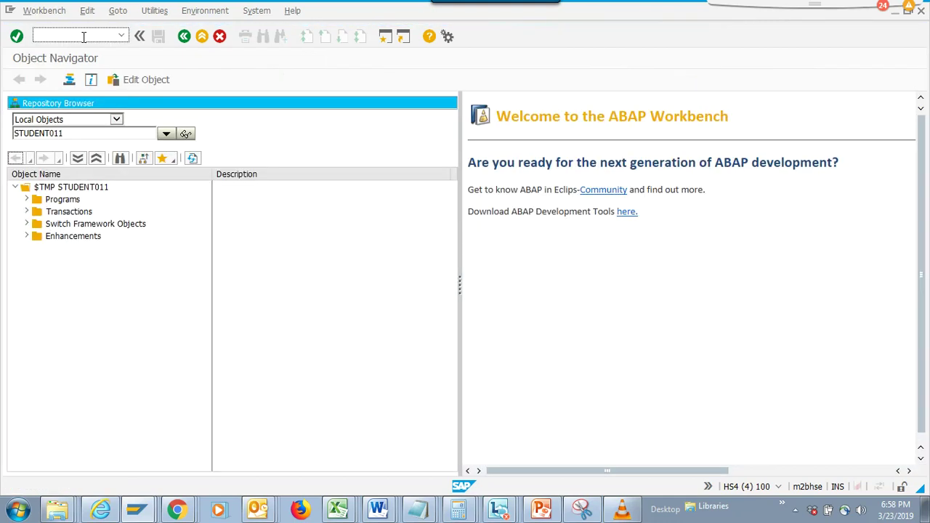
left_click(109, 119)
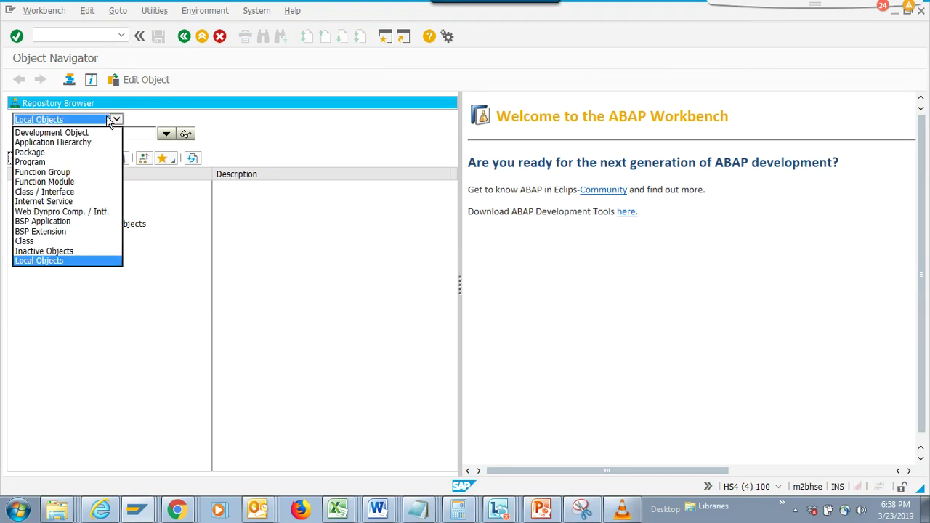
left_click(167, 120)
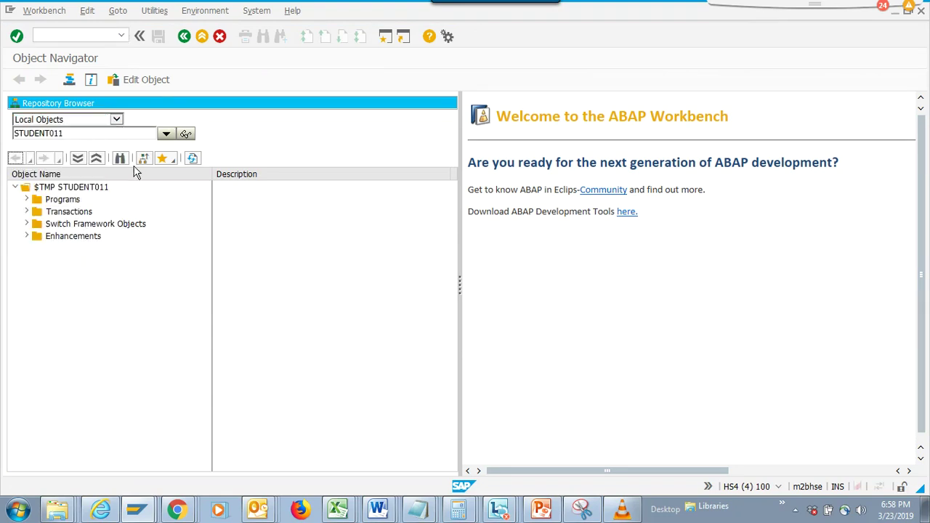
left_click(111, 120)
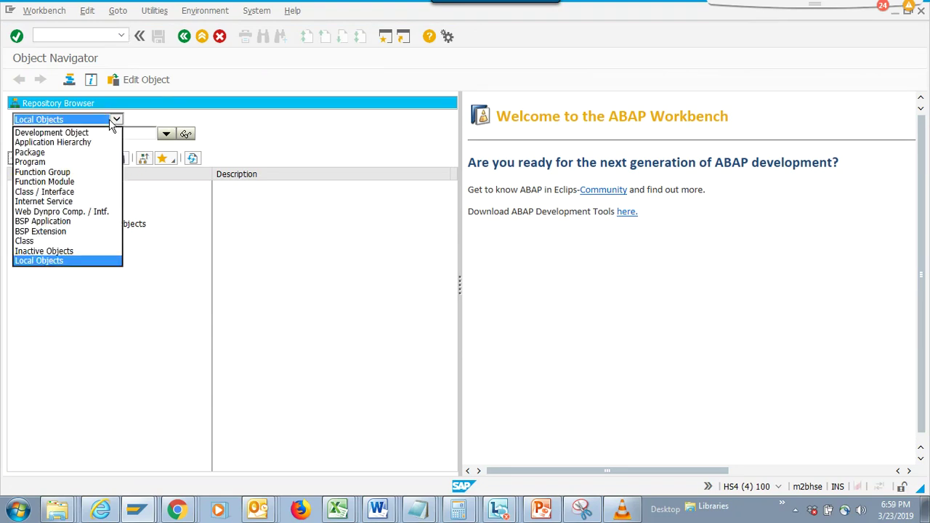
left_click(78, 177)
left_click_drag(97, 134, 3, 131)
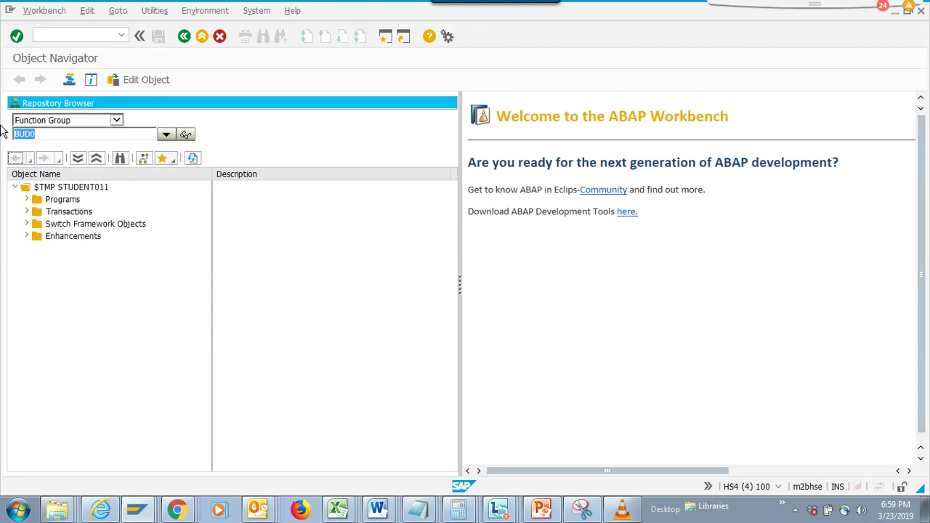
key("ctrl+v")
key("Return")
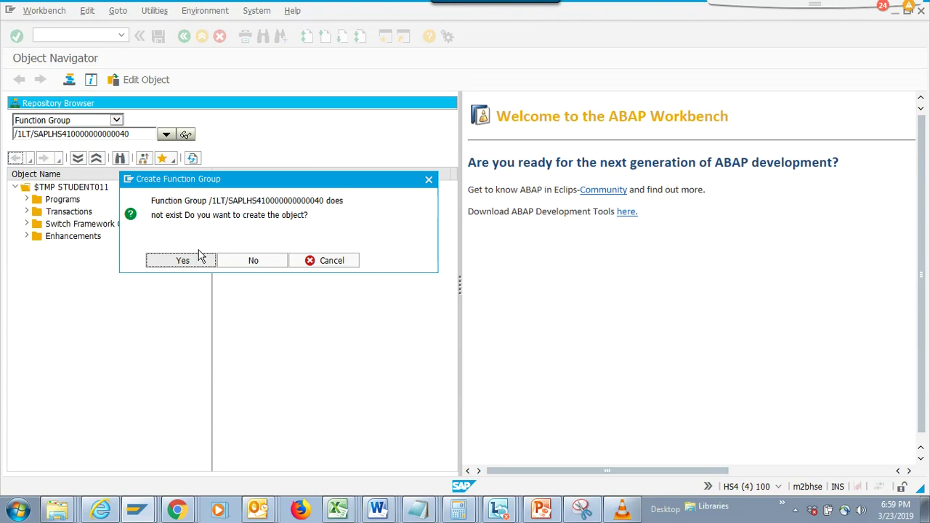
key("alt+Tab")
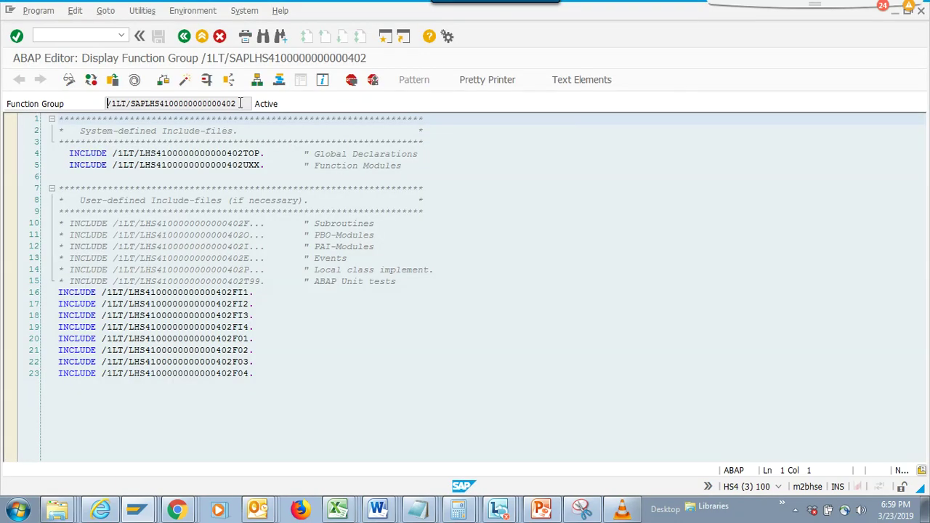
left_click(207, 82)
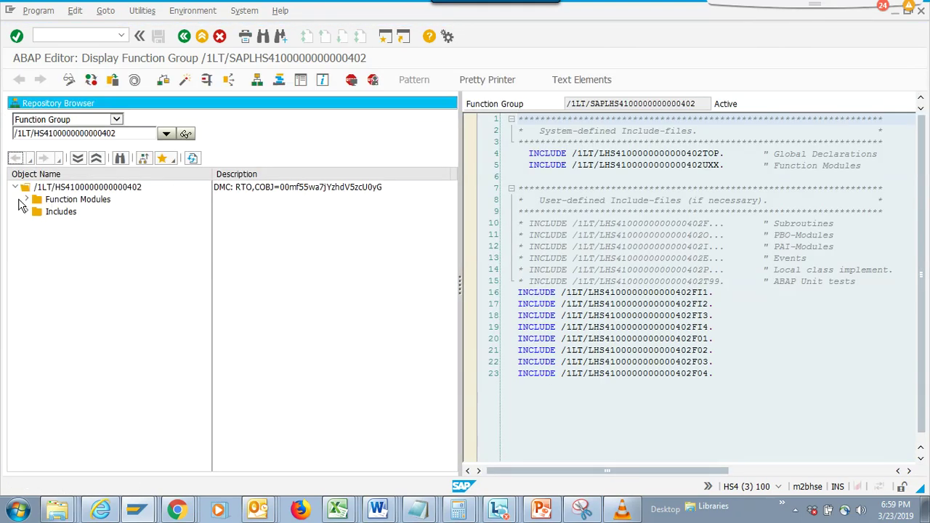
left_click(26, 199)
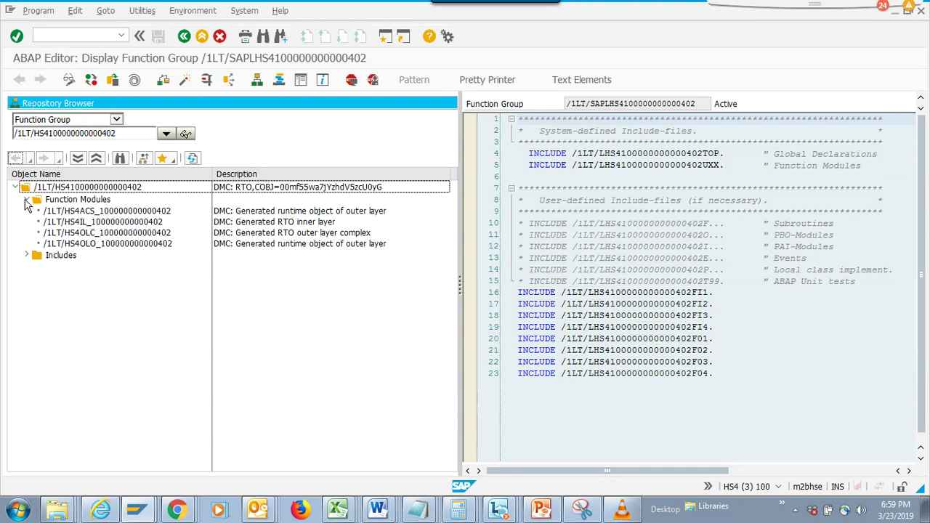
left_click(69, 212)
double_click(69, 211)
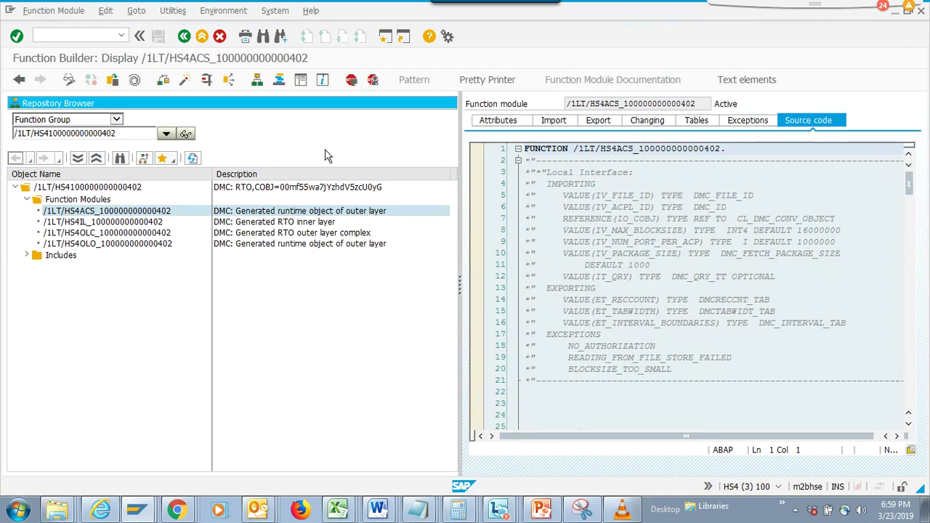
left_click_drag(909, 185, 911, 355)
left_click(207, 80)
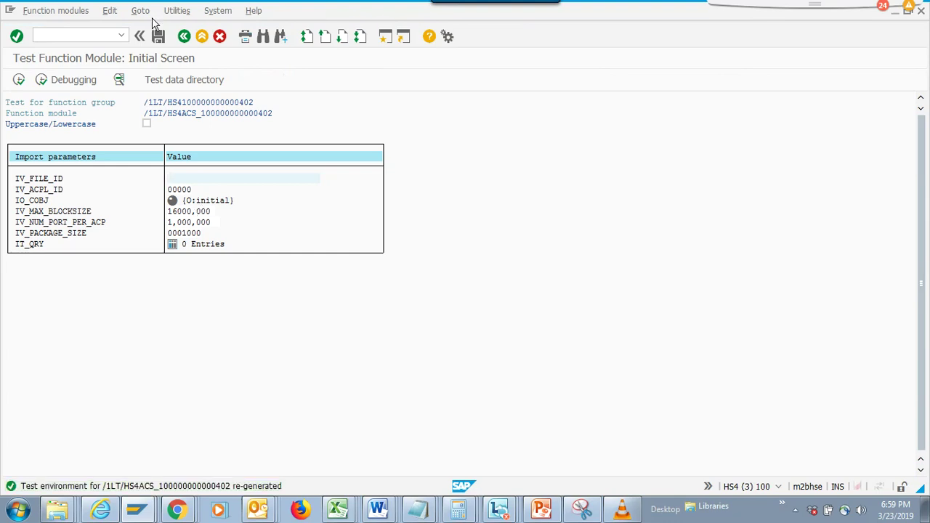
left_click(184, 36)
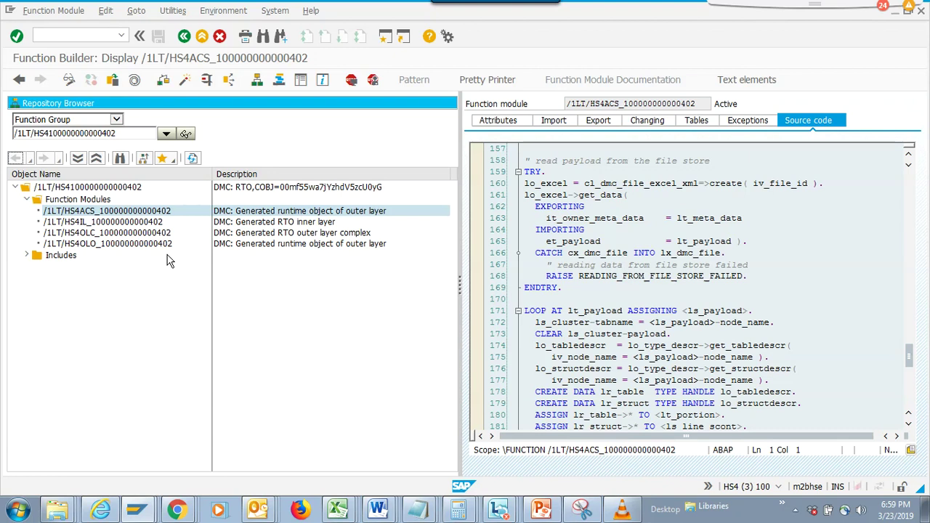
Expand the function group's includes and display the code of the UXX include and the type definitions in the TOP include.
left_click(25, 255)
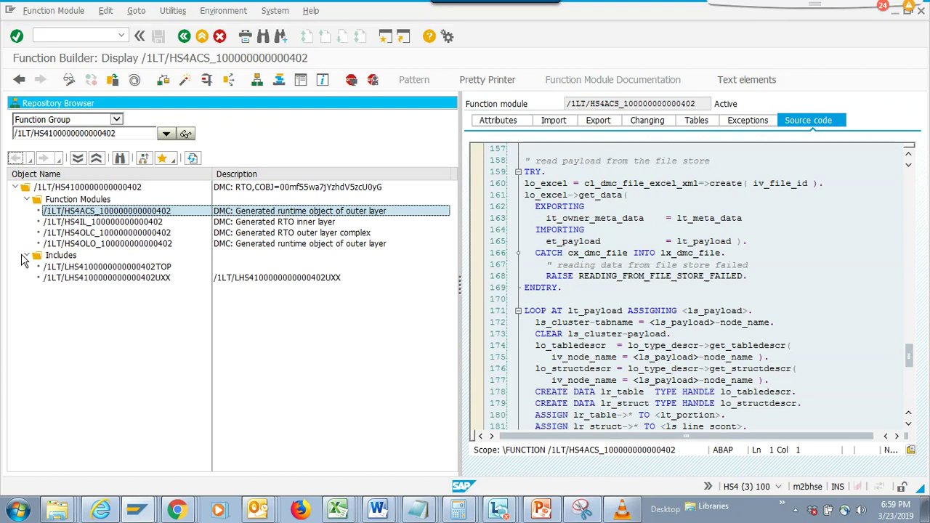
left_click(107, 279)
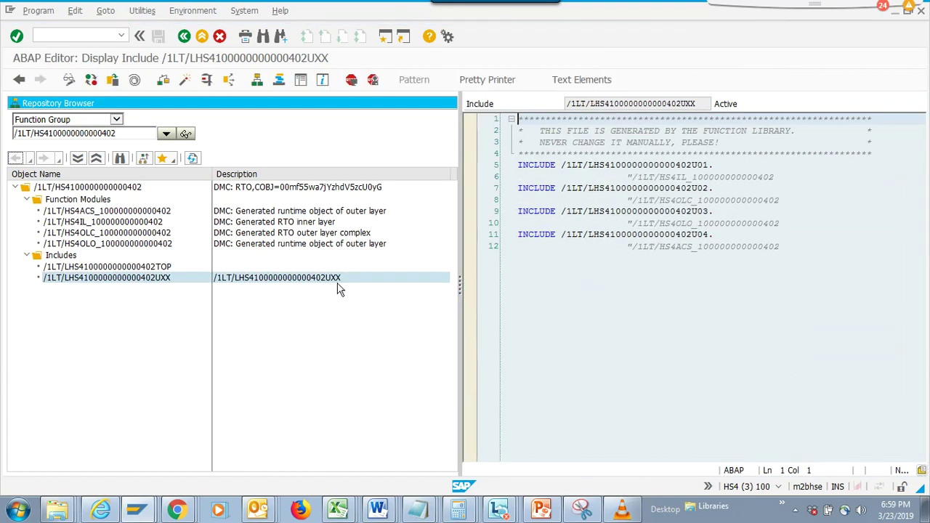
left_click(200, 266)
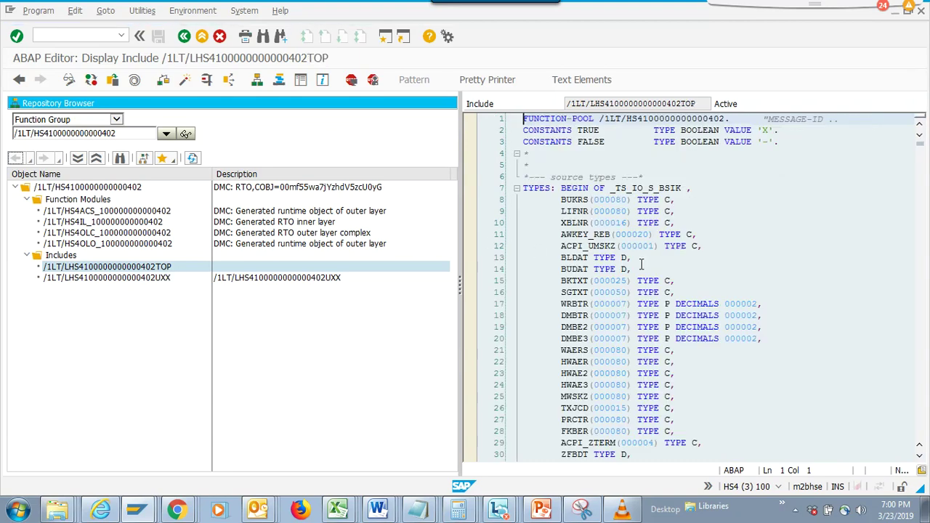
left_click(921, 260)
left_click_drag(922, 260, 921, 260)
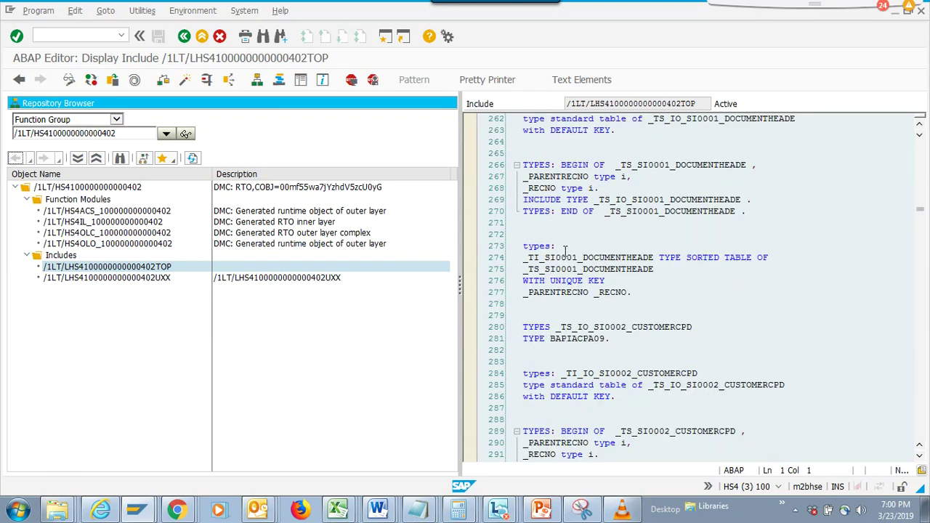
left_click(138, 511)
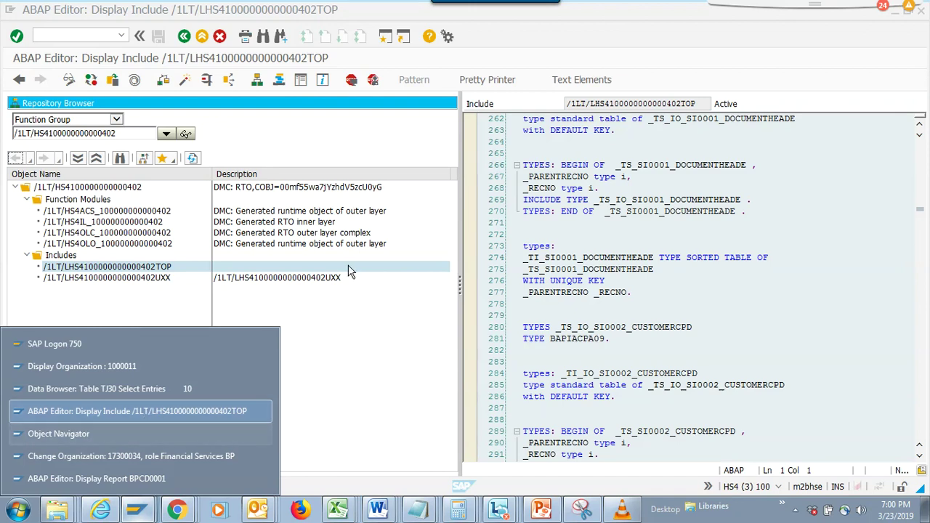
left_click(354, 290)
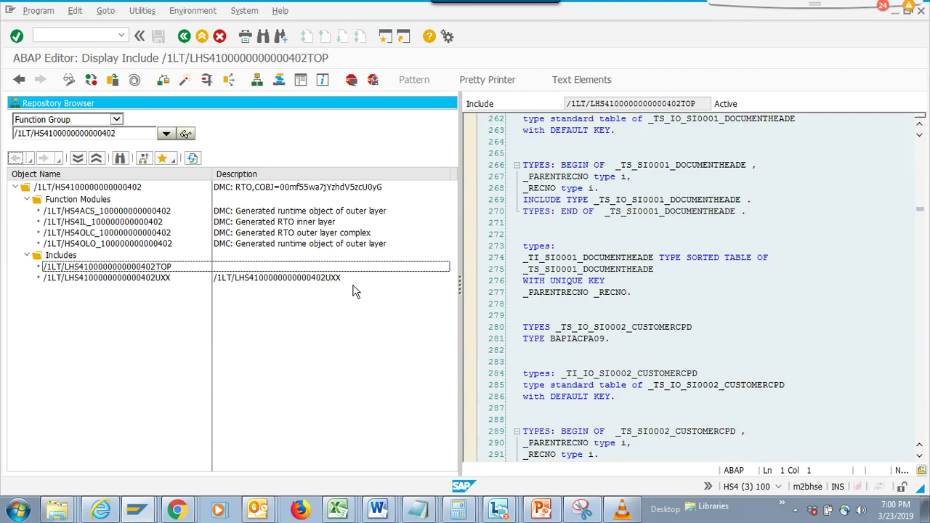
mouse_move(138, 508)
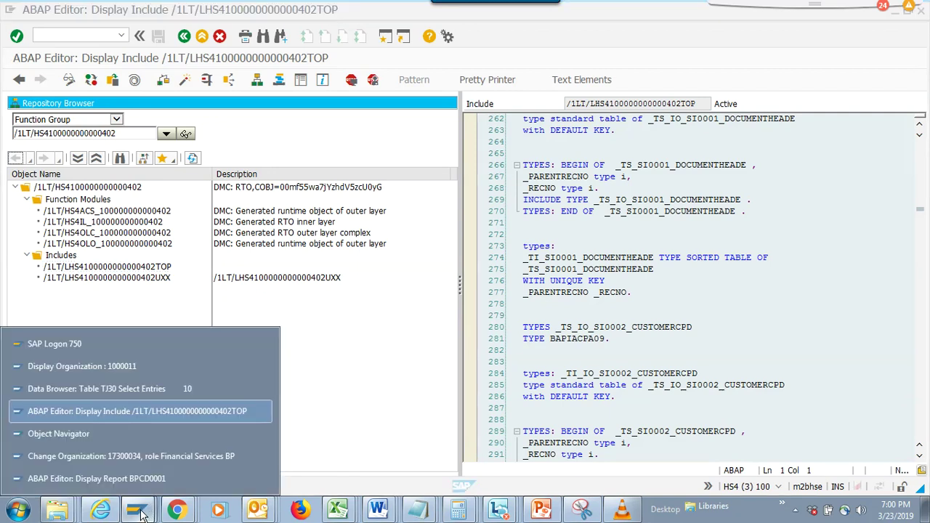
left_click(183, 436)
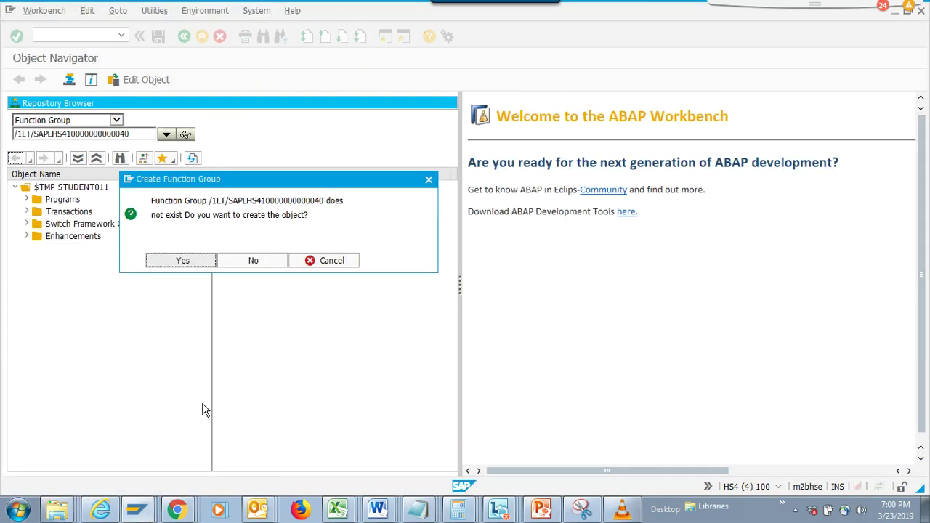
left_click(138, 508)
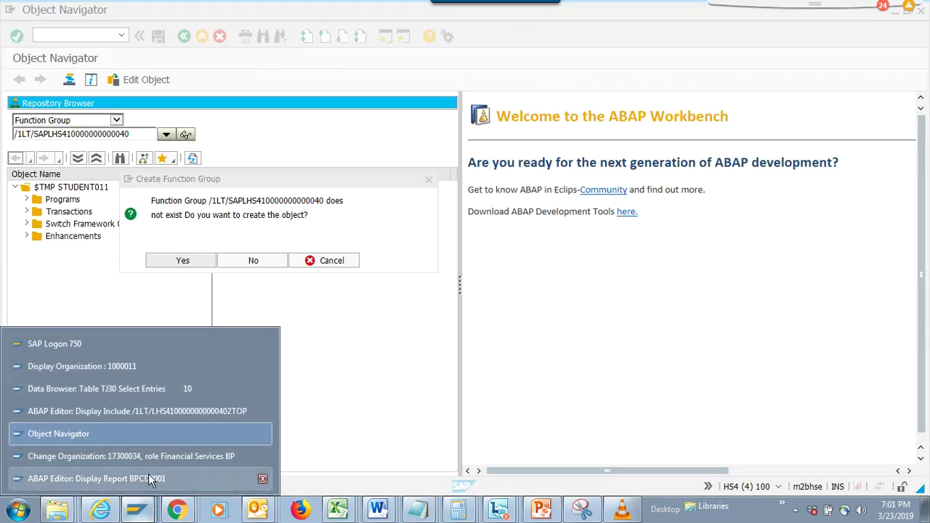
left_click(167, 411)
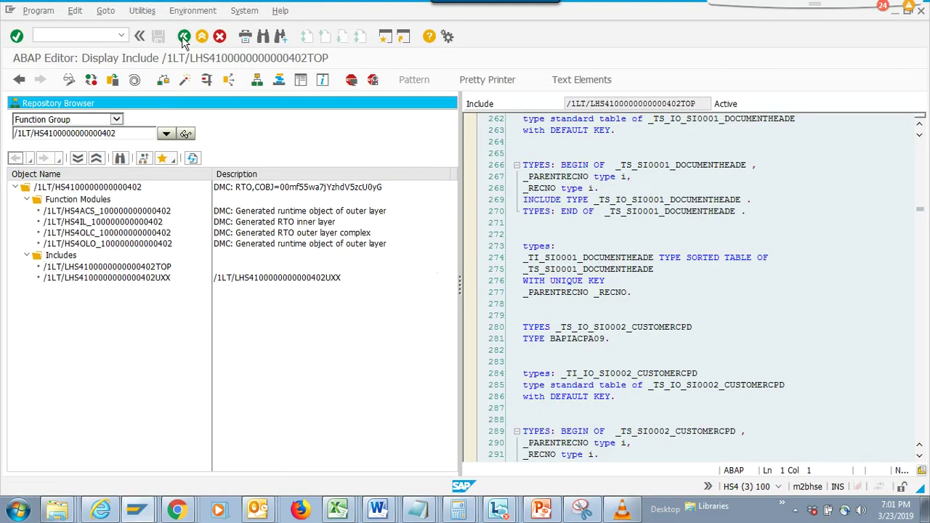
Leave the include, the function group and the Accounts payable (Vendor) open item object to return to the Migration Object Modeler's initial screen.
left_click(184, 38)
left_click(184, 38)
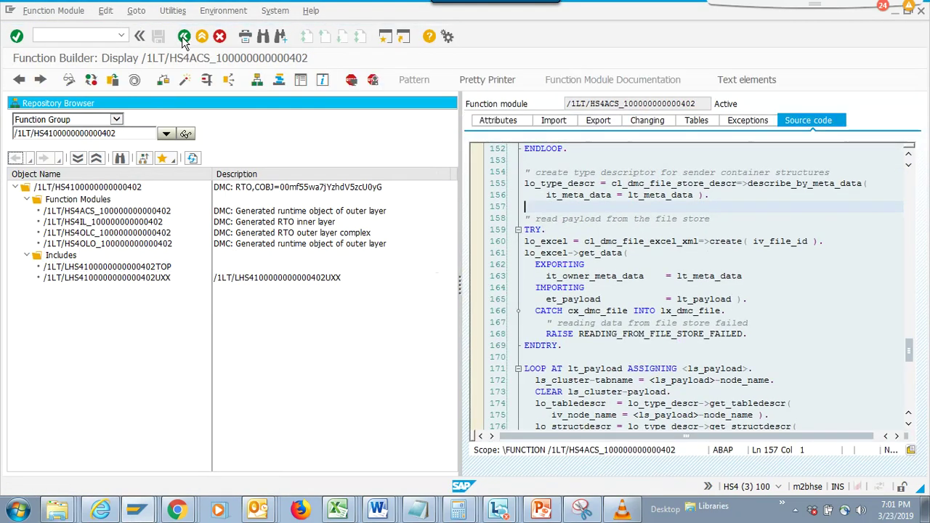
left_click(184, 38)
left_click(184, 38)
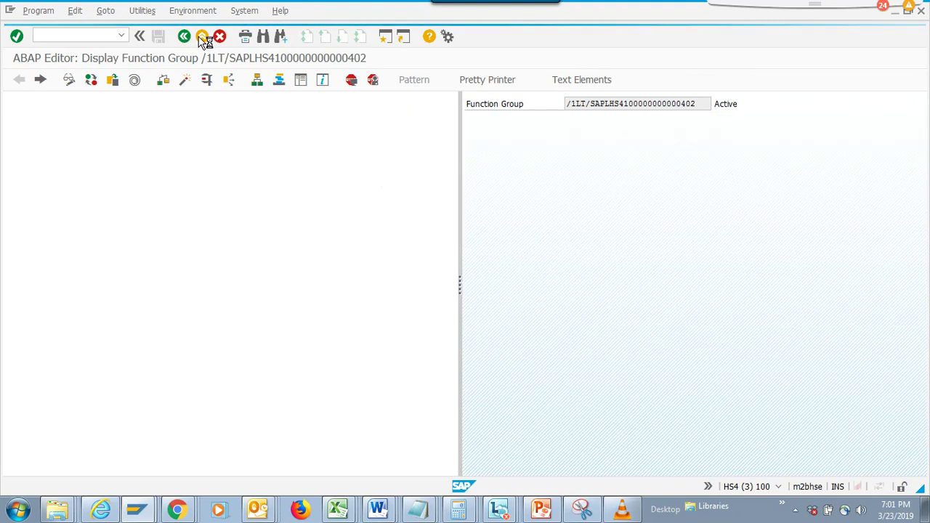
left_click(202, 38)
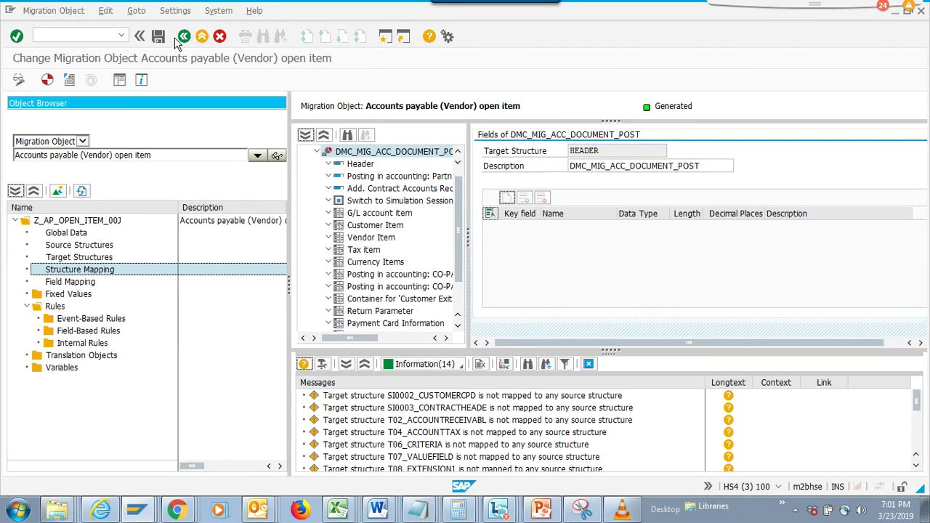
left_click(121, 35)
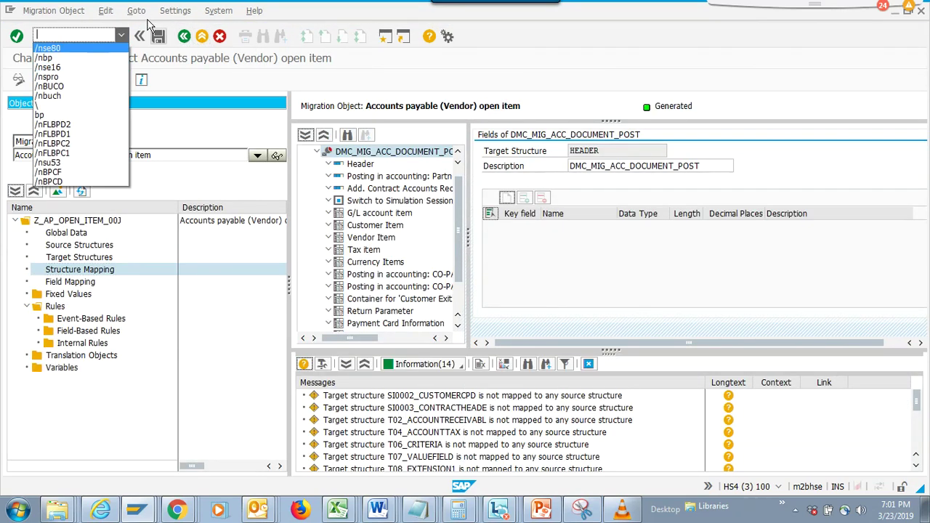
left_click(182, 38)
left_click(182, 39)
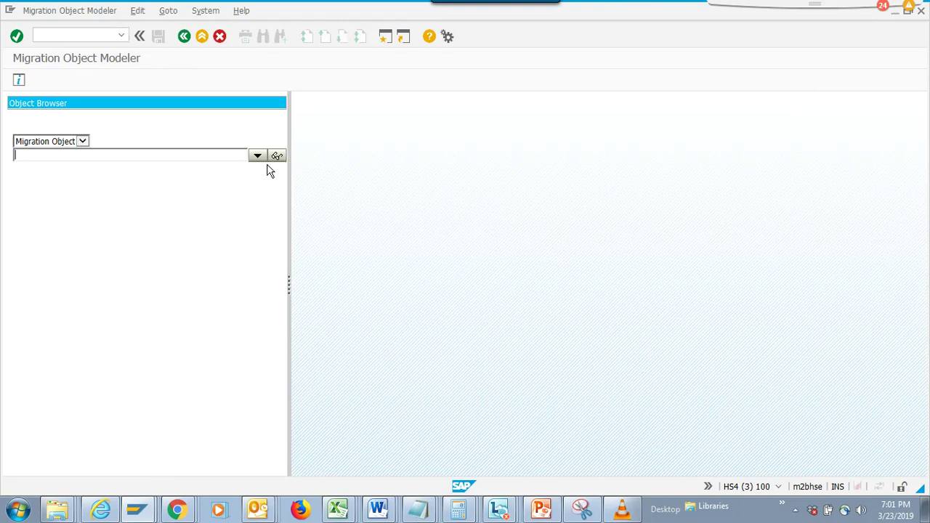
Search for migration objects without restrictions and open the Customer object of project ZSIN_MIG_003.
left_click(272, 157)
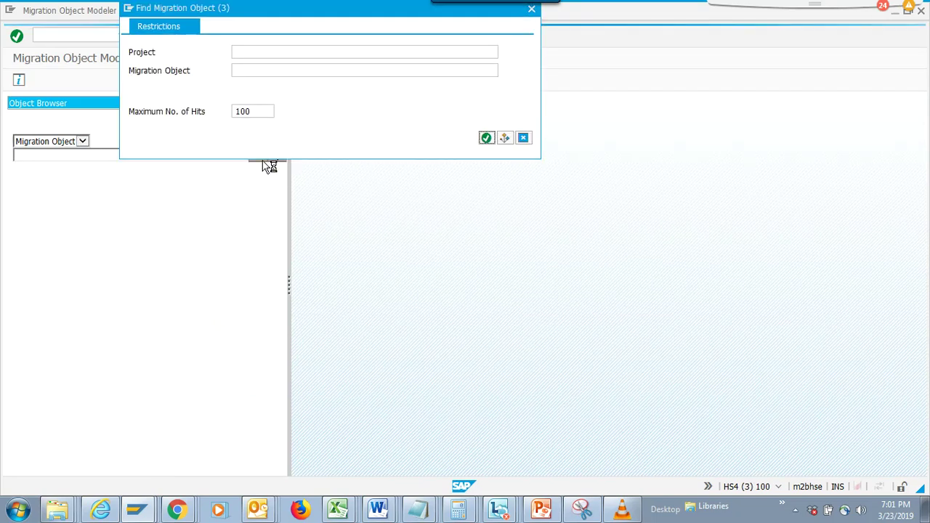
left_click(485, 139)
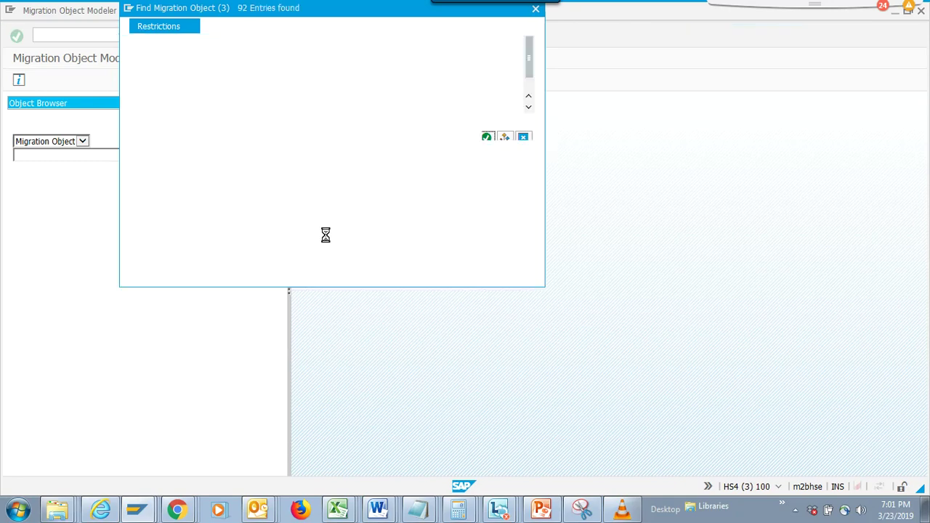
left_click(277, 231)
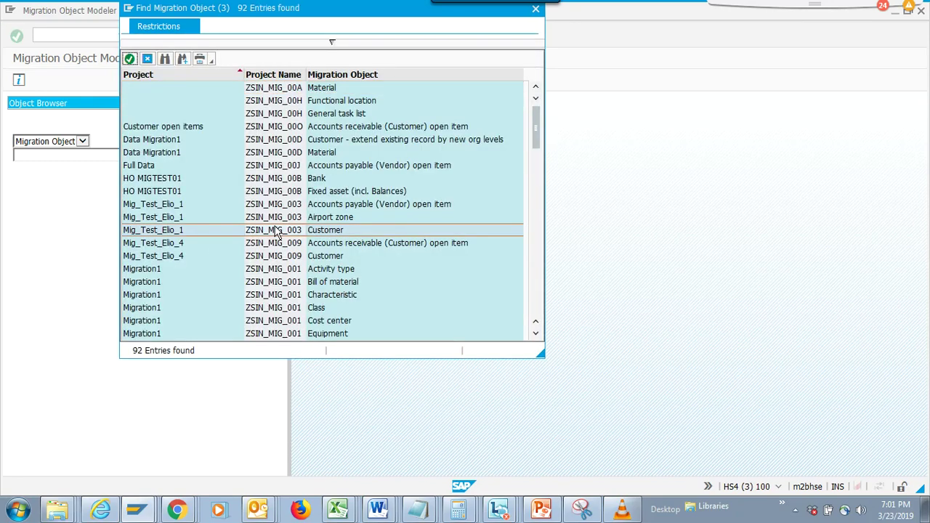
double_click(277, 231)
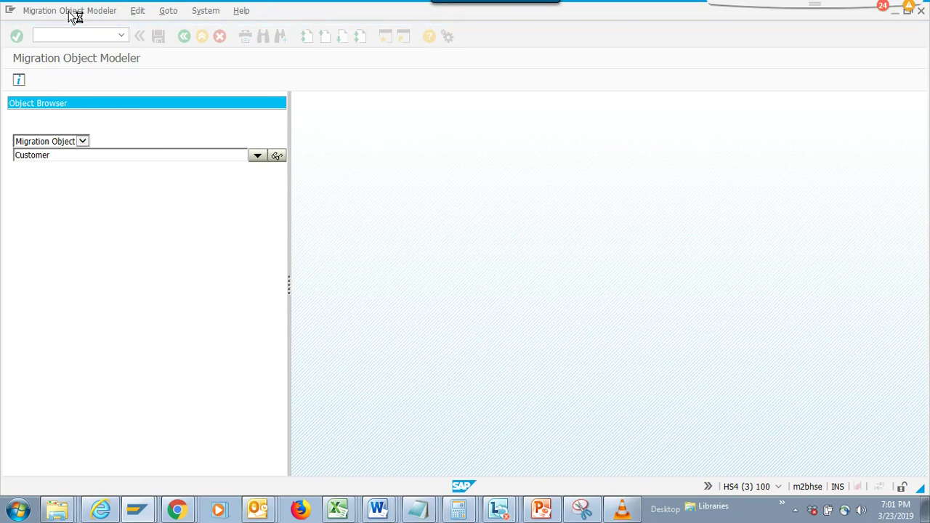
Create a migration object from the template Purchase order (only open PO) in the preset project.
left_click(71, 16)
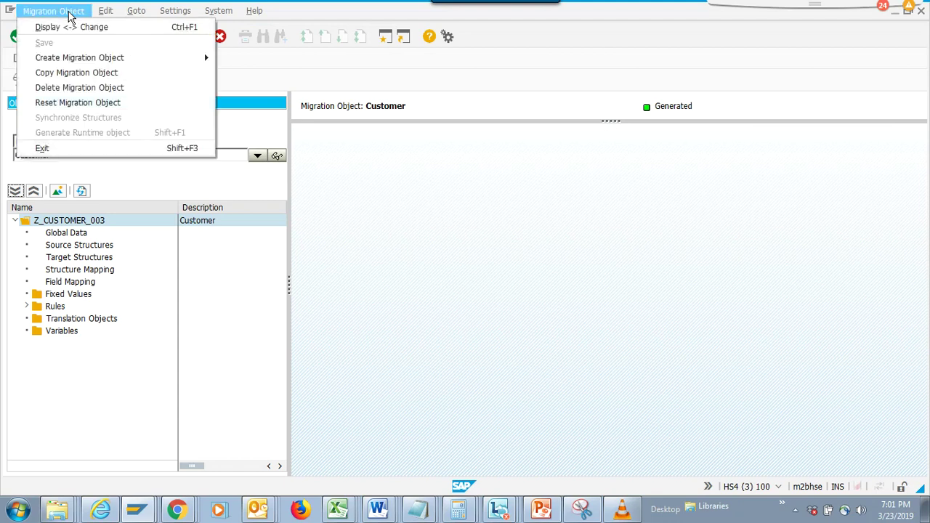
mouse_move(121, 64)
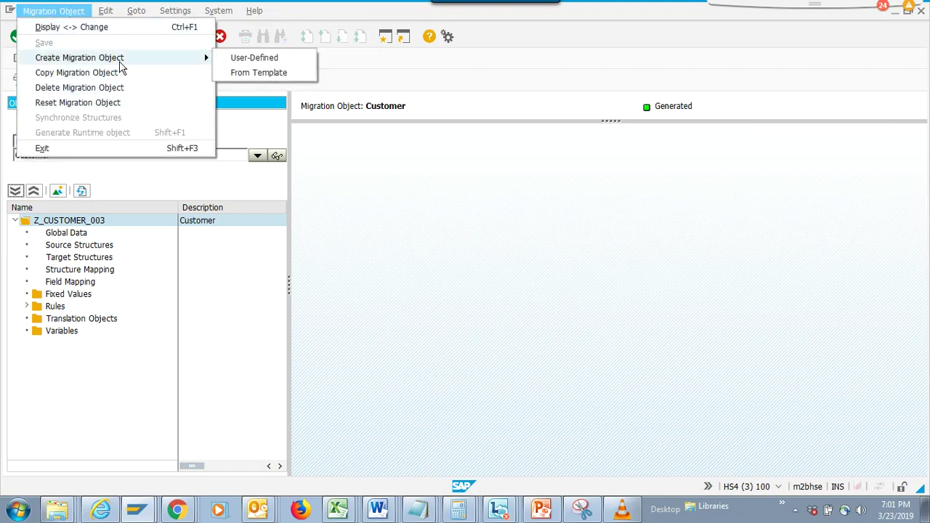
left_click(268, 72)
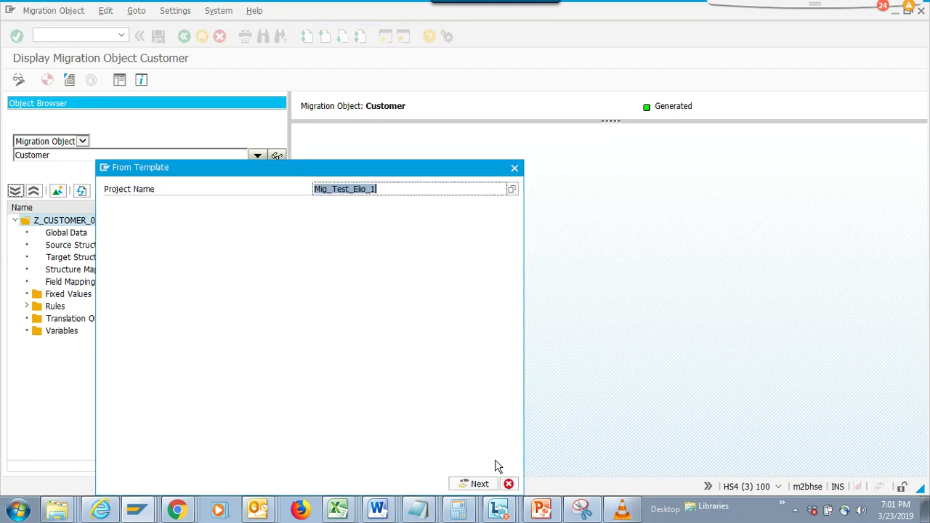
left_click(480, 484)
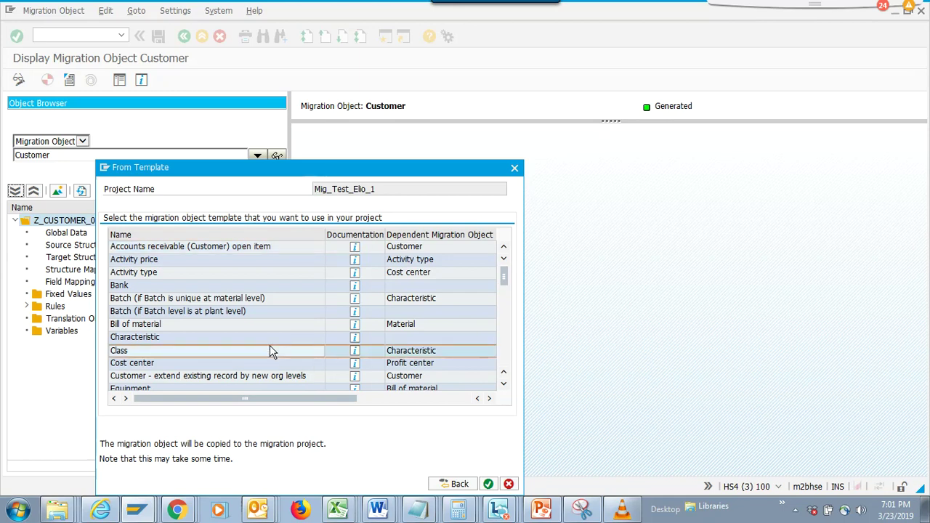
scroll(270, 352, "down", 4)
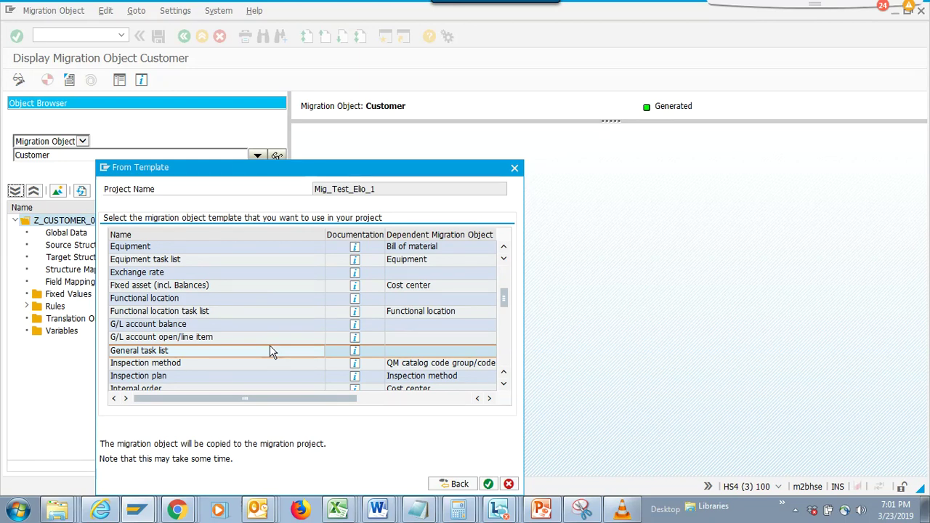
scroll(269, 351, "down", 4)
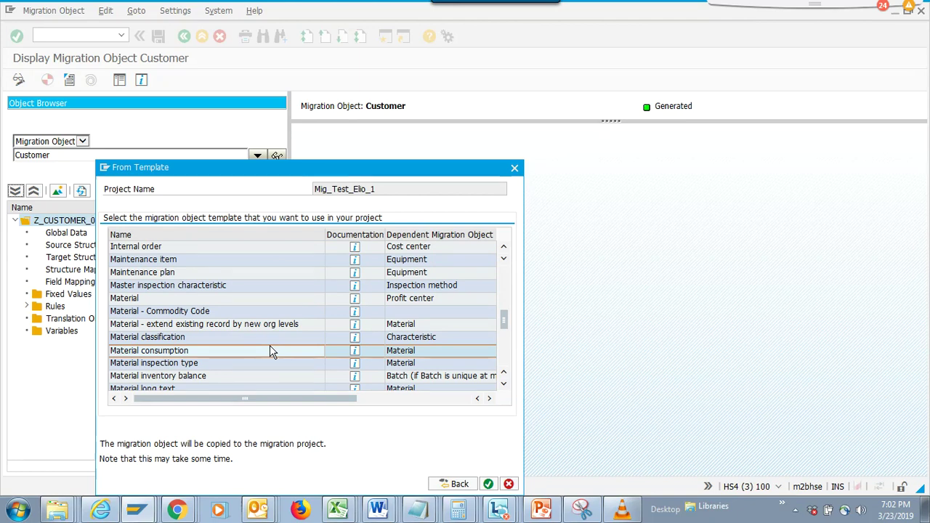
scroll(270, 352, "down", 4)
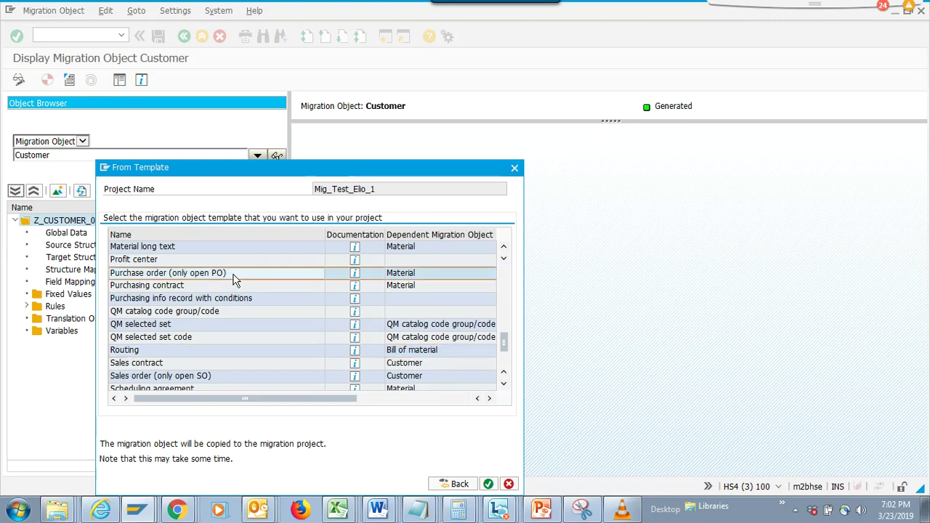
left_click(488, 484)
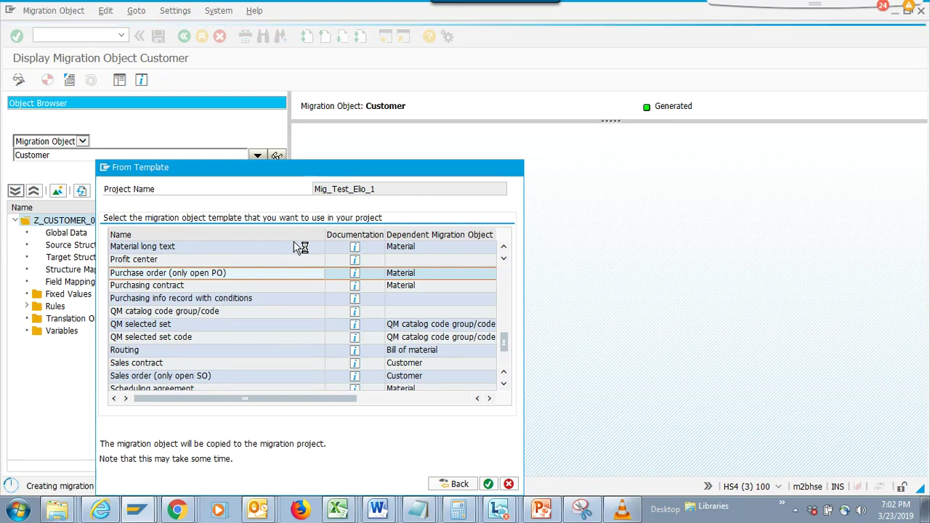
left_click_drag(392, 164, 601, 66)
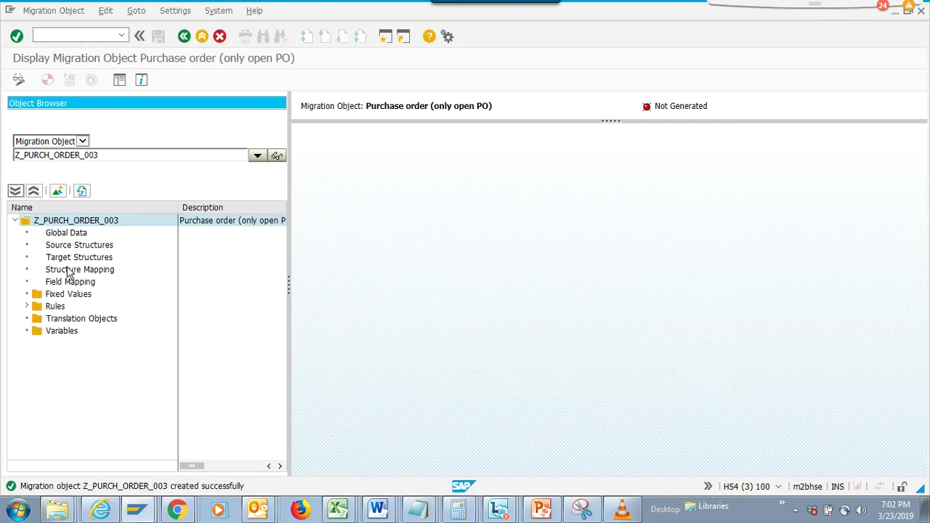
Display the new purchase order object's structure mapping and field mapping, collapsing the two header data structures and the vendor address structure.
double_click(69, 272)
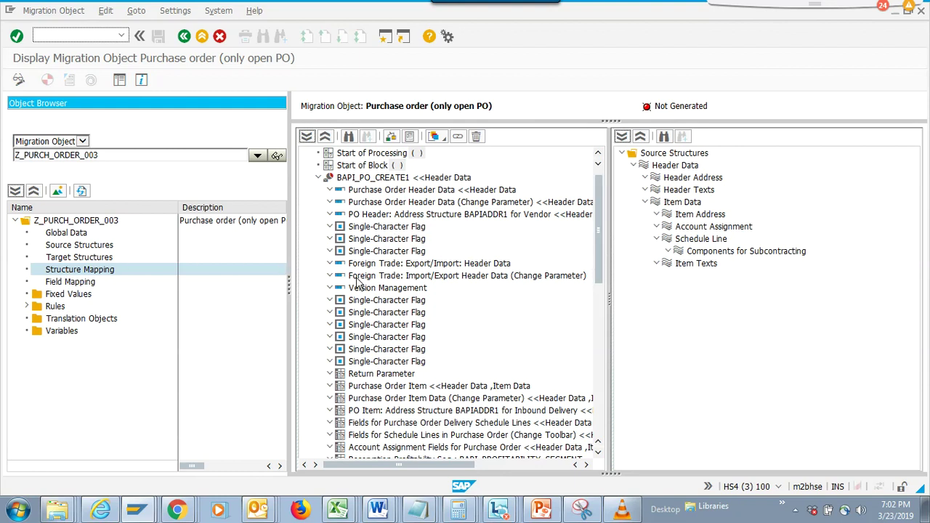
double_click(70, 283)
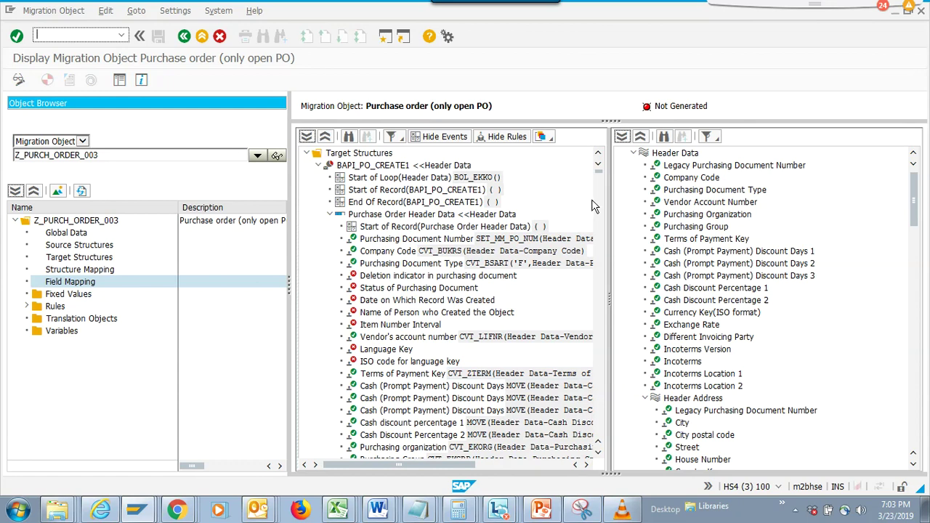
left_click(328, 214)
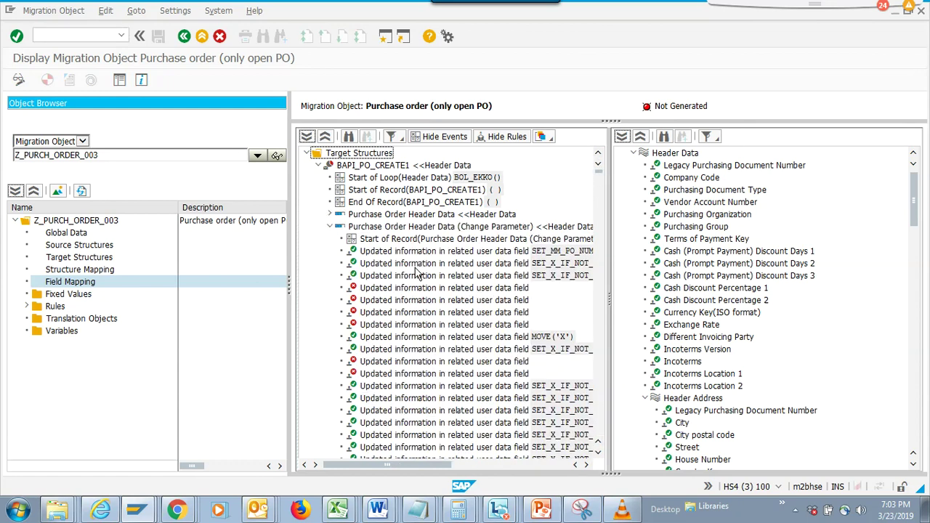
left_click(329, 227)
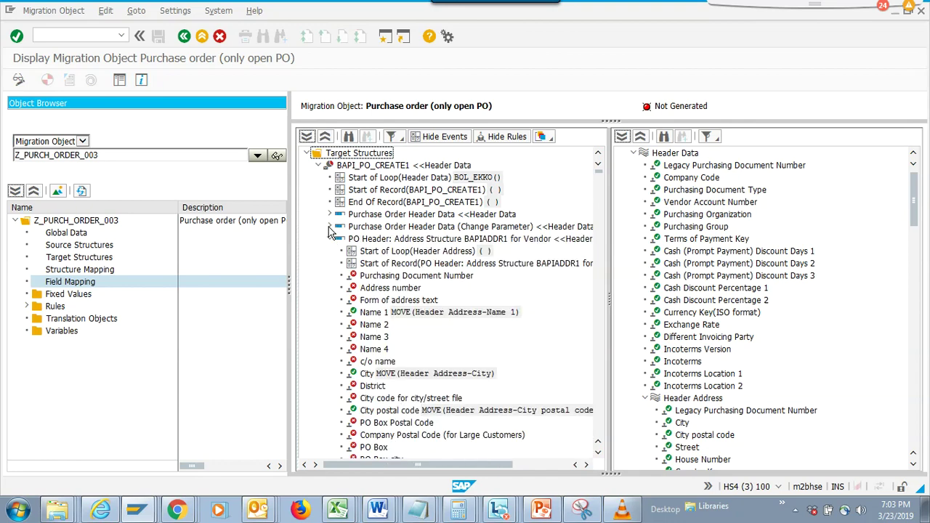
left_click_drag(592, 176, 624, 127)
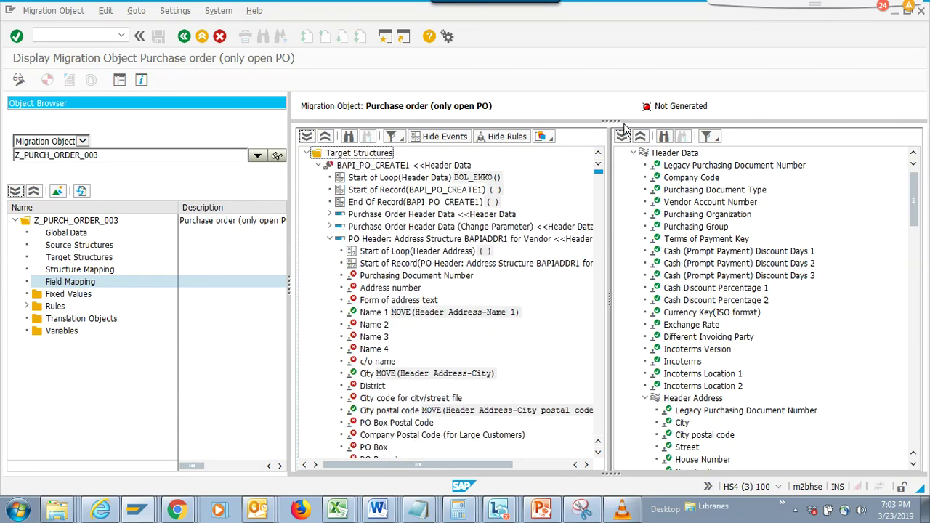
left_click(330, 238)
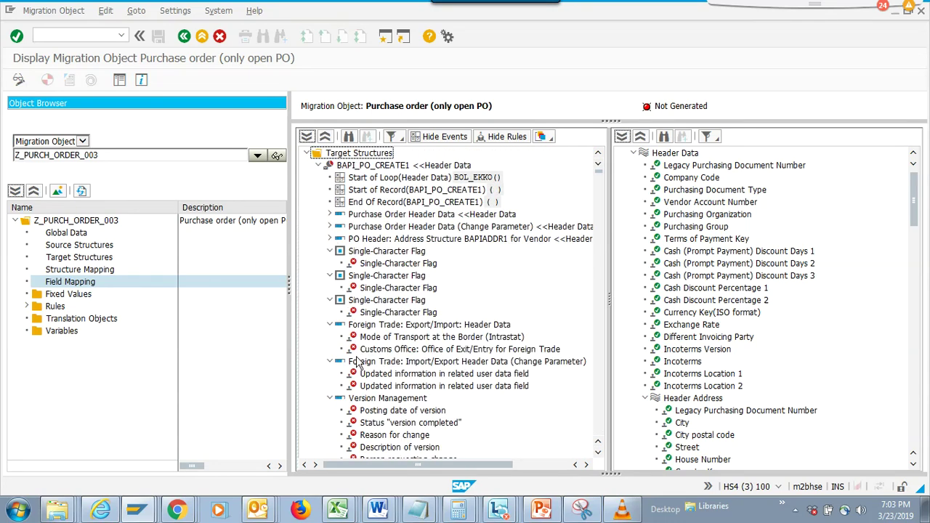
Review the field mappings and assigned rules of the Purchase Order Item target structure.
scroll(604, 284, "down", 15)
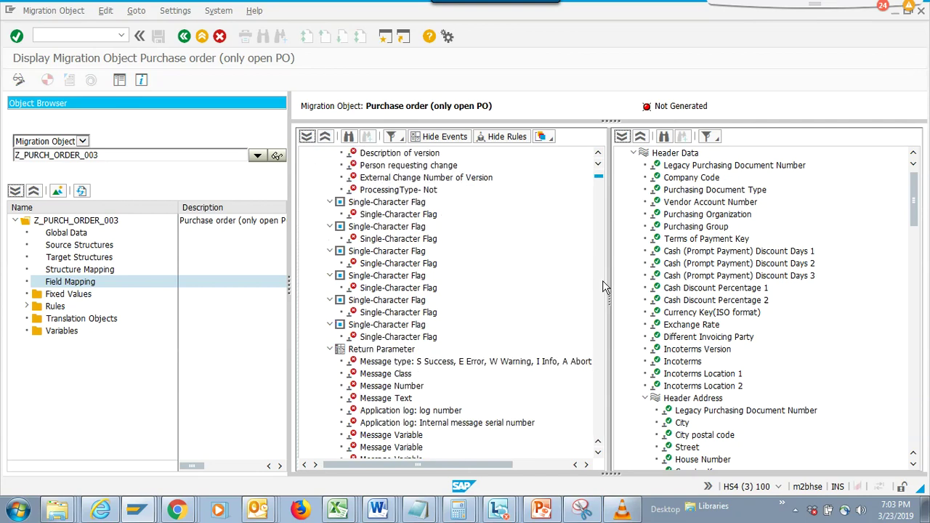
scroll(600, 296, "down", 8)
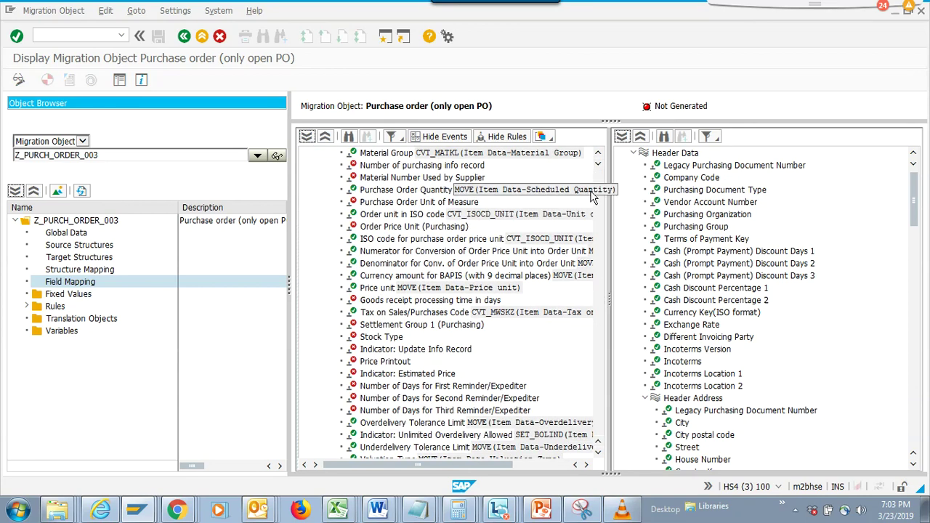
scroll(592, 193, "up", 8)
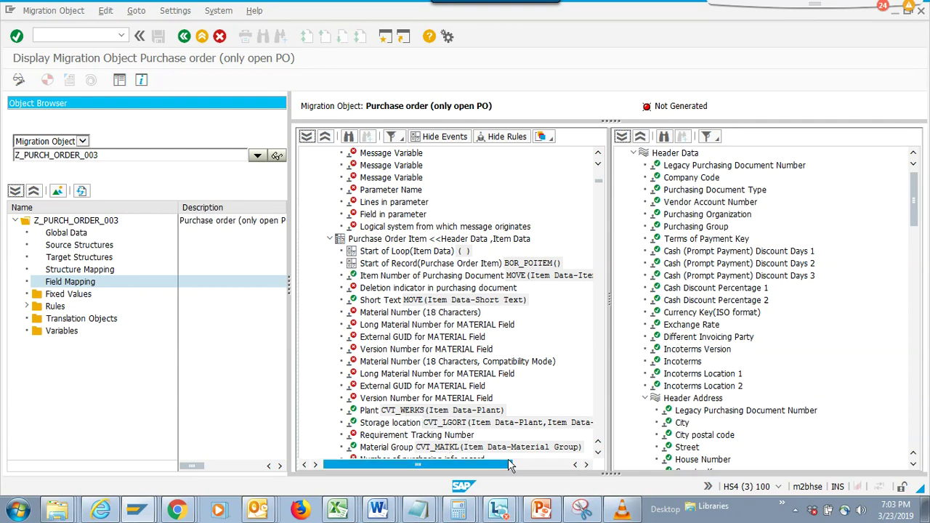
left_click(598, 453)
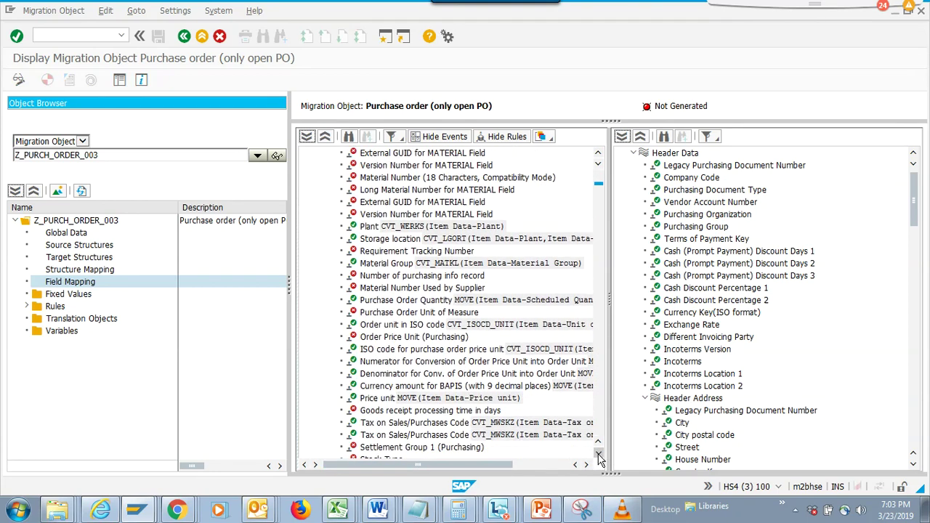
left_click(598, 456)
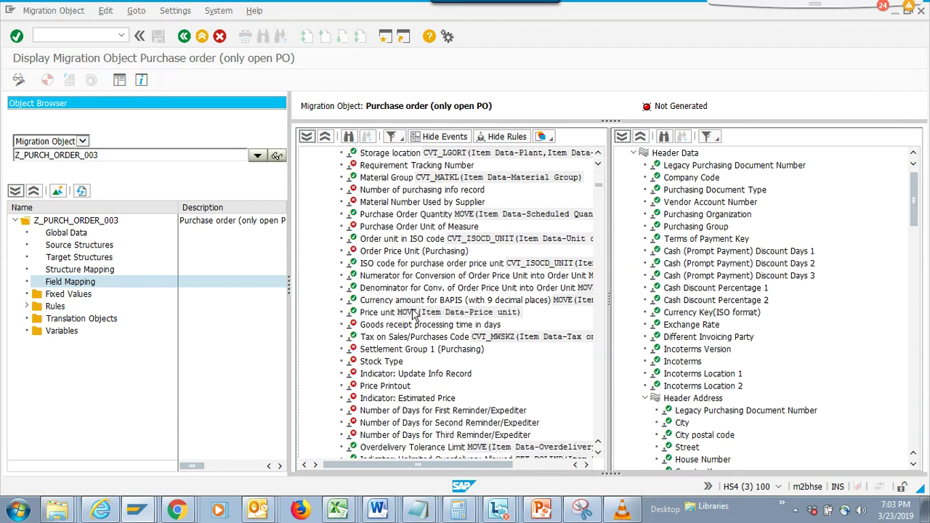
Review the purchase order object's structure mapping again and leave the Migration Object Modeler for the SAP Easy Access screen.
left_click(81, 270)
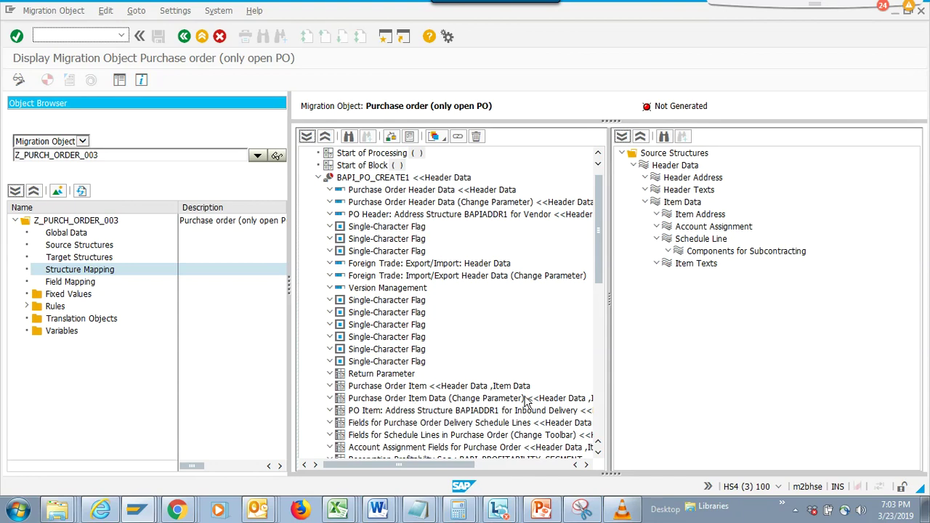
left_click_drag(599, 254, 607, 209)
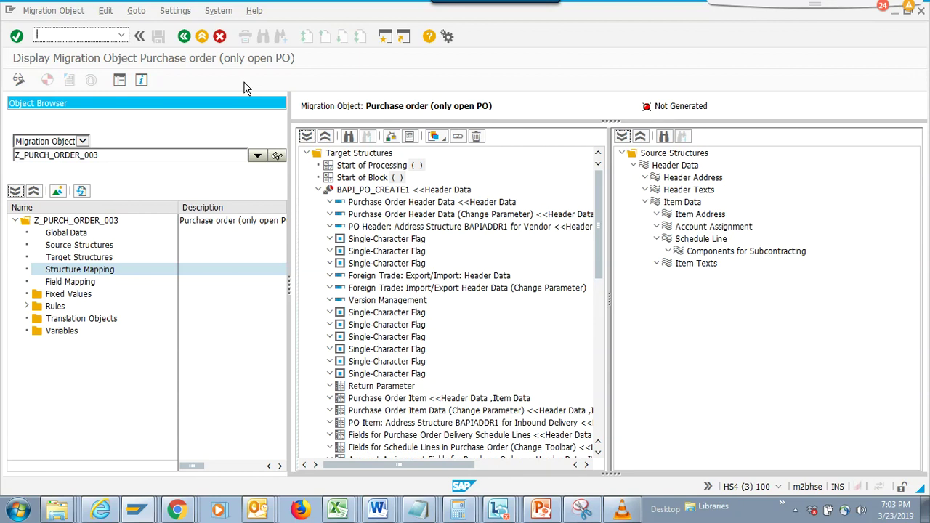
left_click(184, 37)
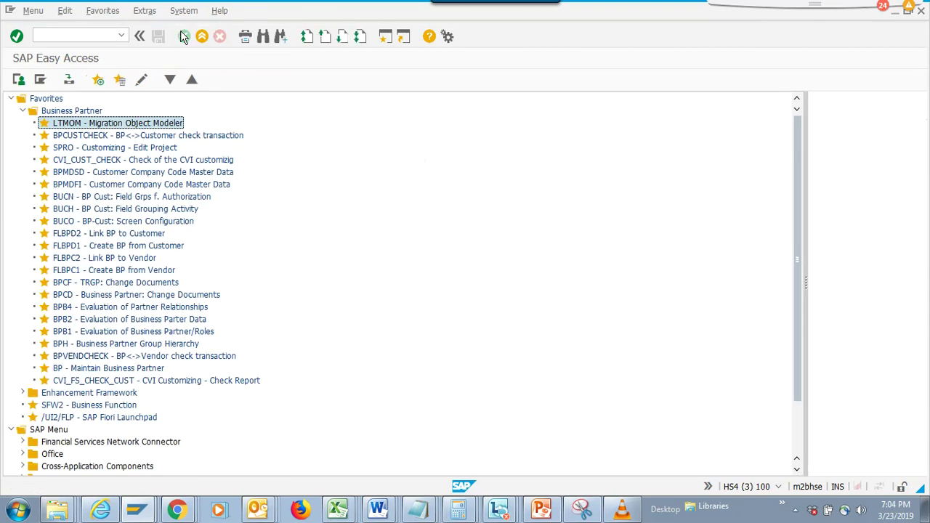